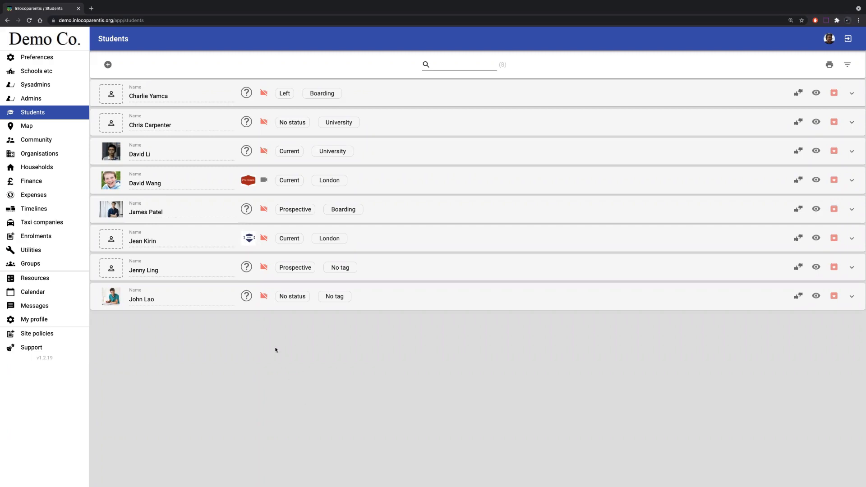
- Open the current London student's record that has a profile photo and view its Documents and Files sections
click(430, 183)
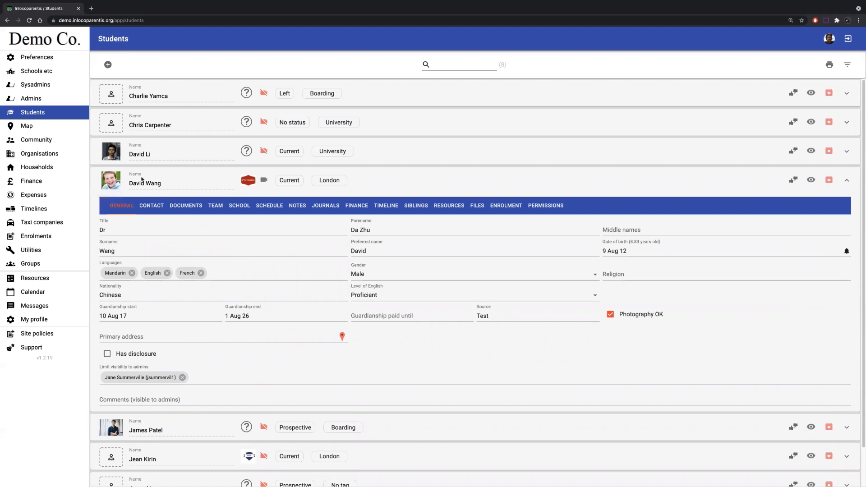
click(198, 206)
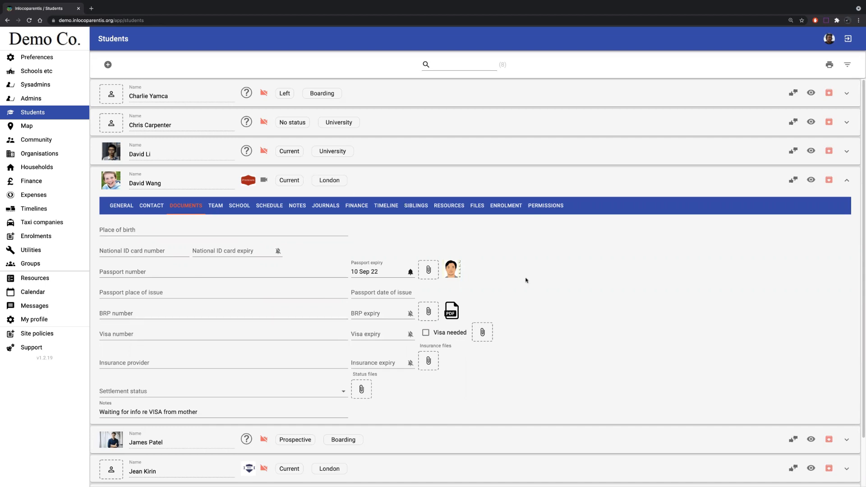
click(478, 207)
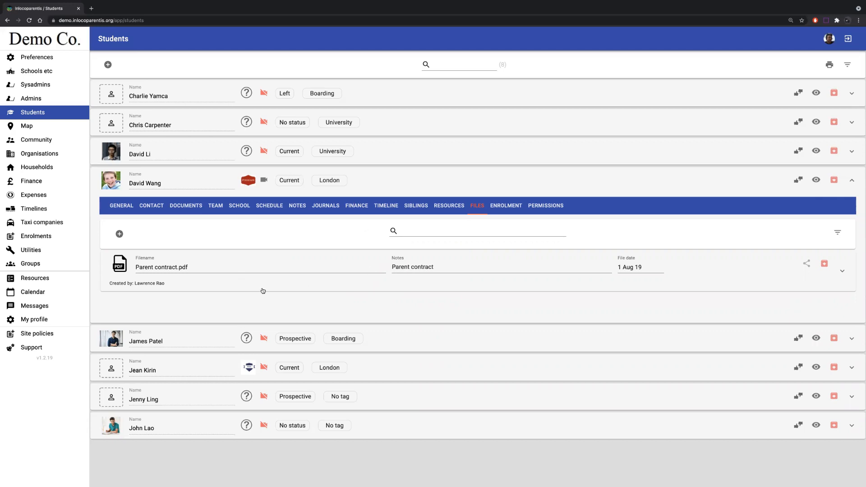
- Search the schools for "rugb" and view the private school files of Rugby School
click(50, 72)
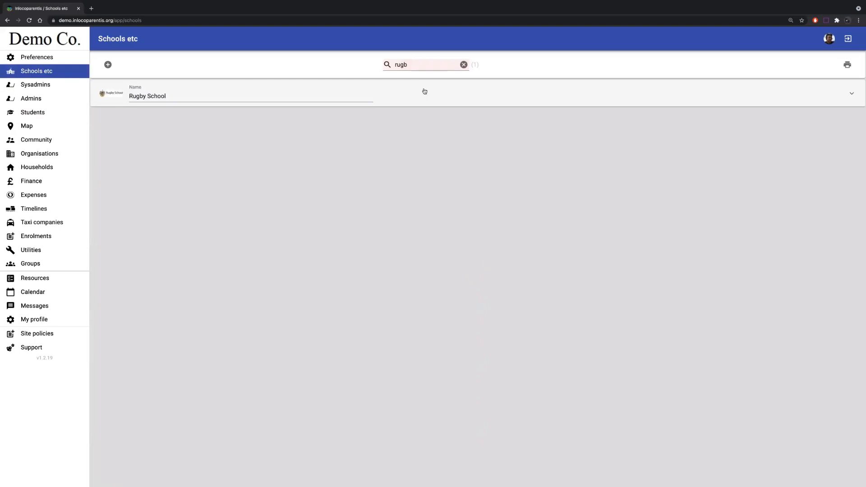
click(424, 93)
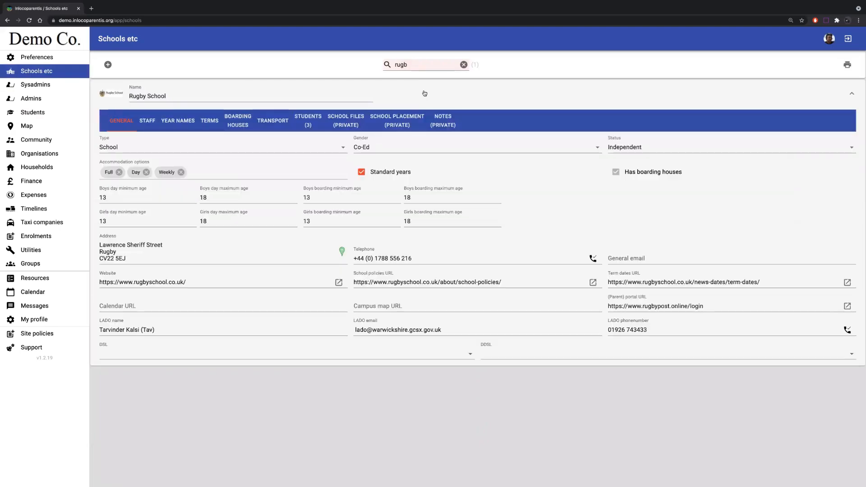
click(341, 122)
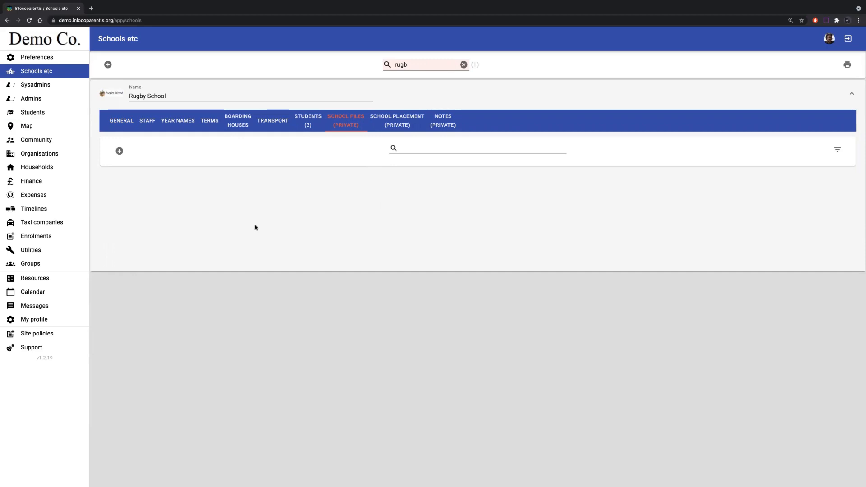
- View the Files section of a homestay community member and of the first active household
click(37, 144)
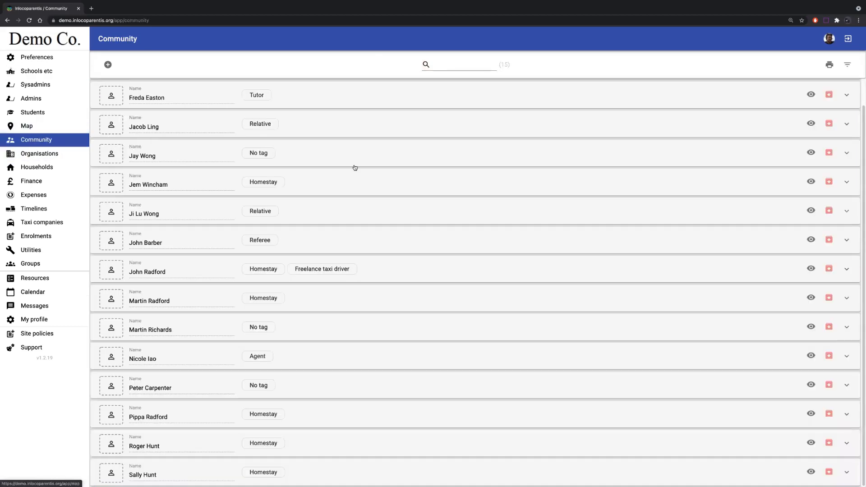
click(368, 186)
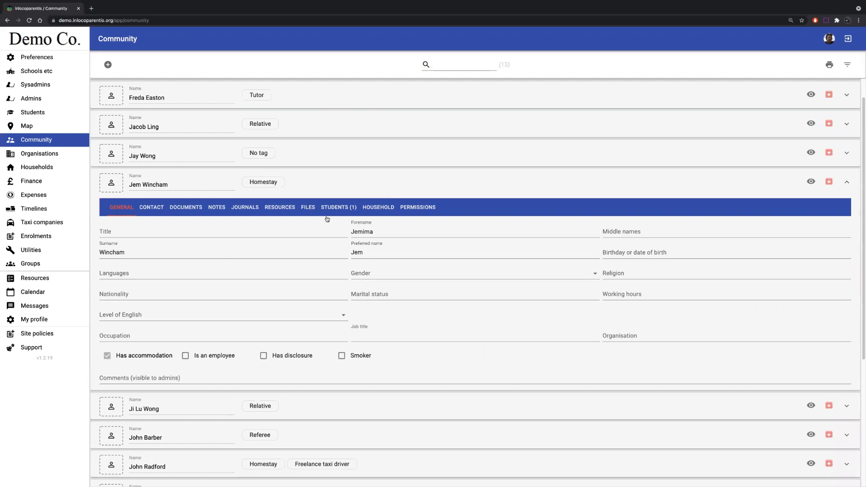
click(312, 210)
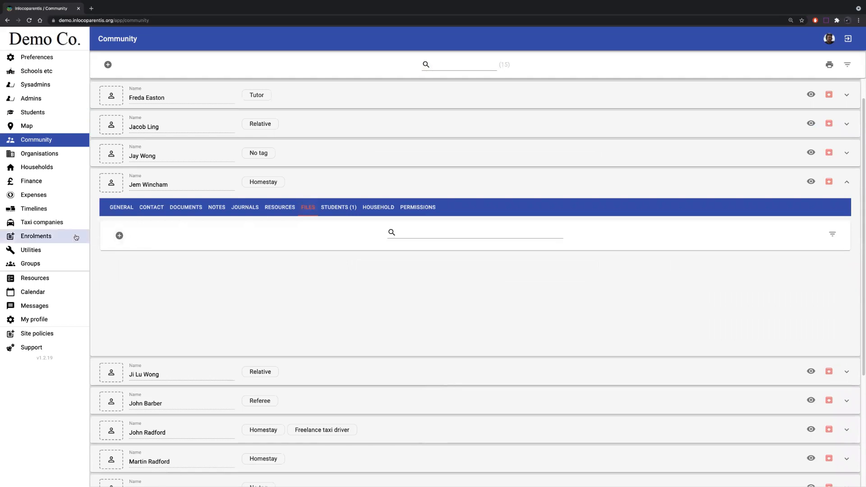
click(43, 169)
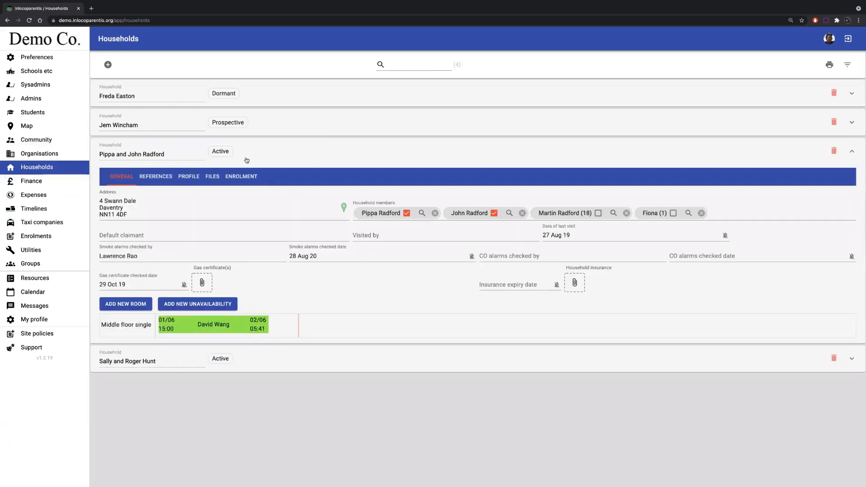
click(214, 177)
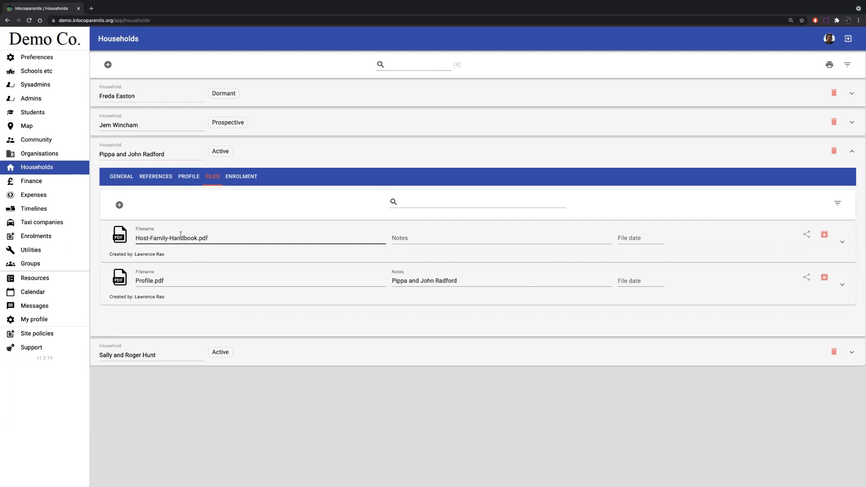
click(55, 116)
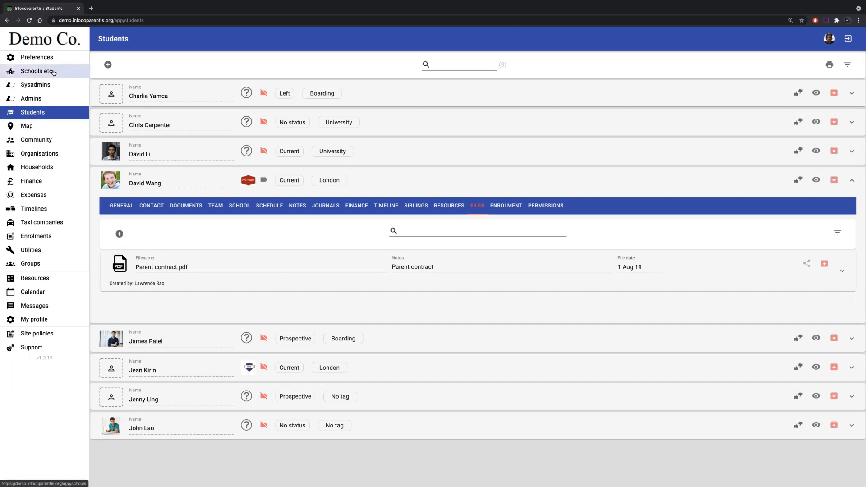
click(119, 234)
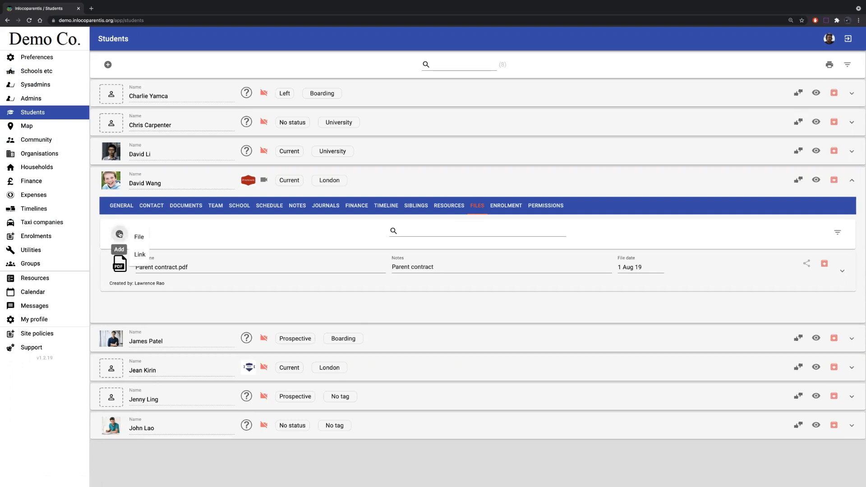
click(138, 254)
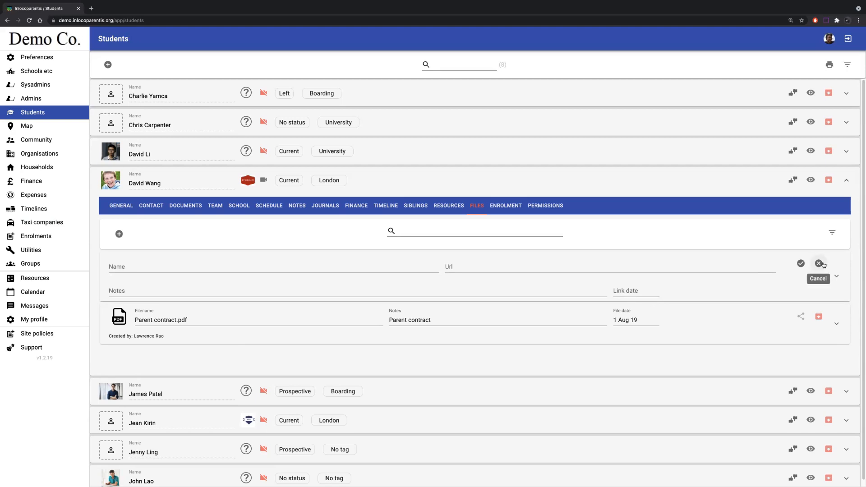
click(818, 264)
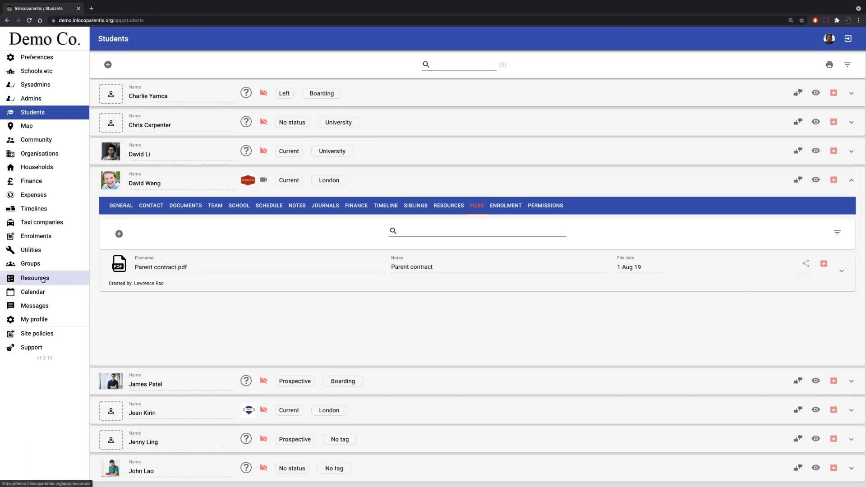
- Review the For parents and Other resources, along with the resource categories defined in the preferences
click(43, 279)
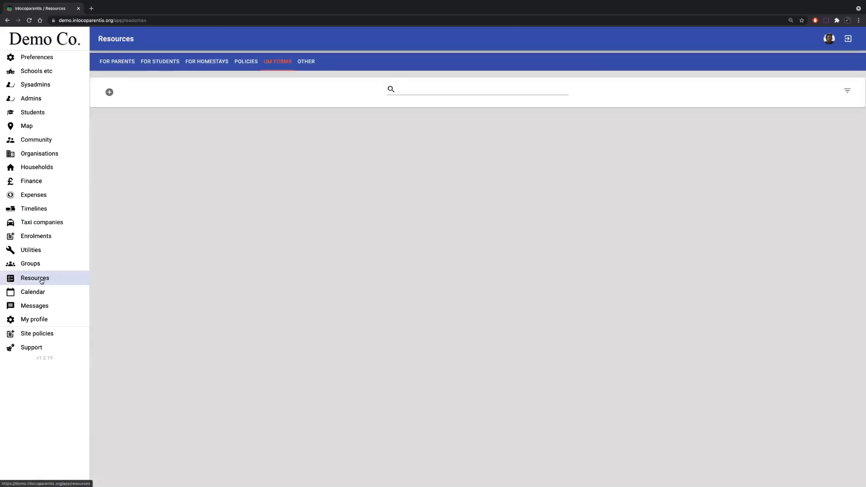
click(114, 64)
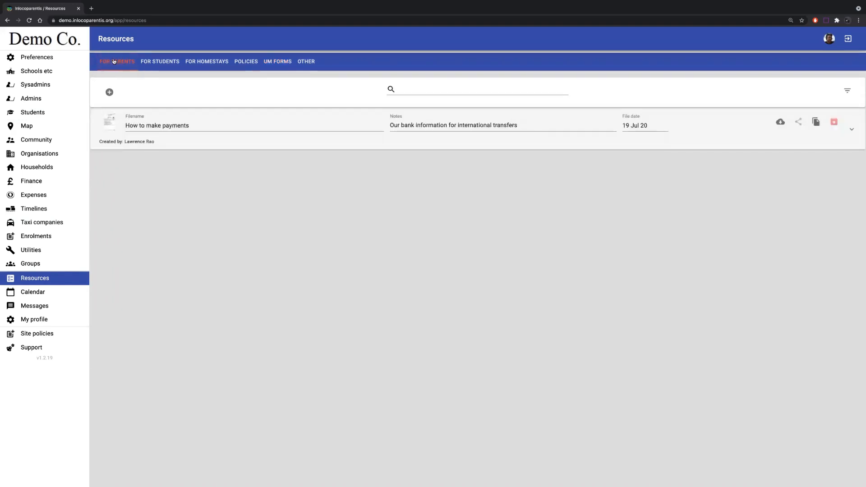
click(45, 58)
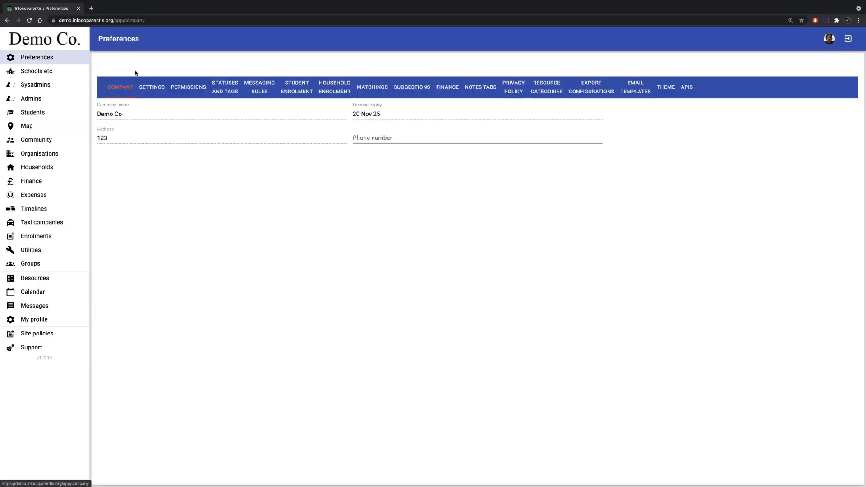
click(553, 90)
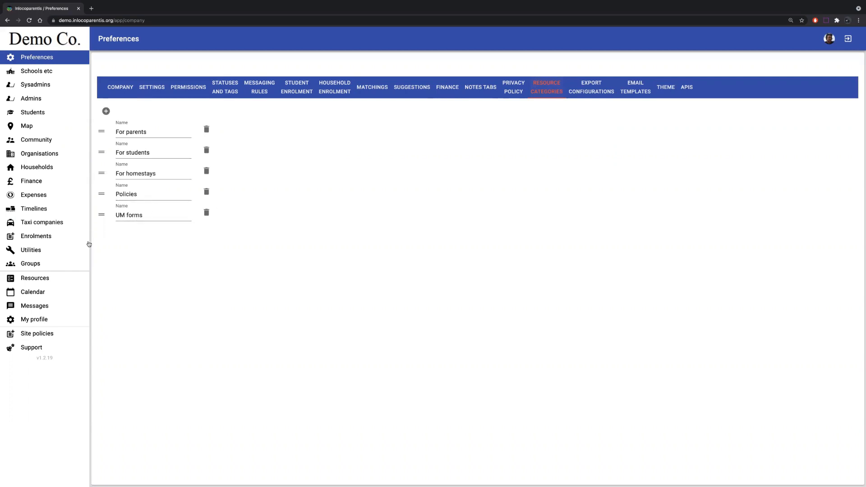
click(47, 280)
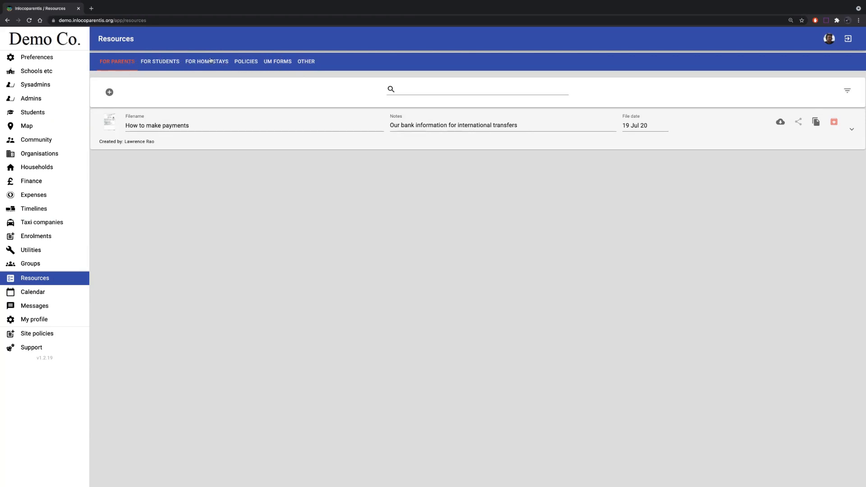
click(307, 62)
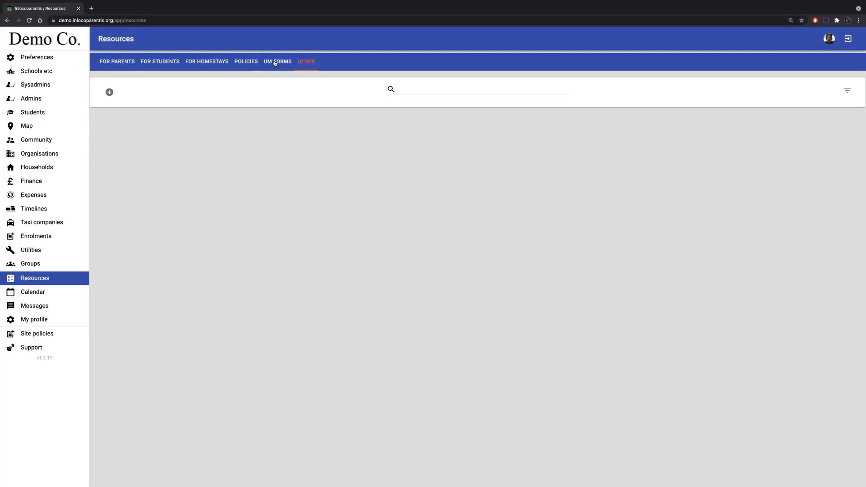
- Add a new file resource under UM Forms and attach BA UM form.pdf from the Documents folder
click(275, 63)
click(109, 93)
click(132, 98)
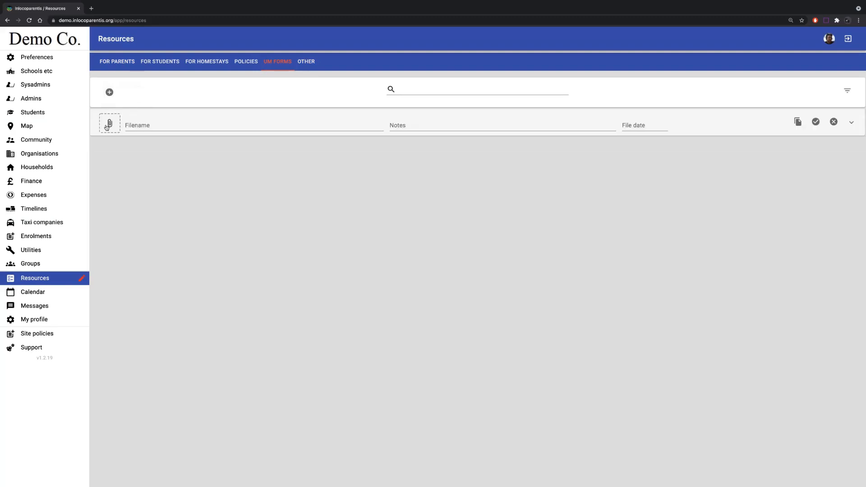
click(106, 125)
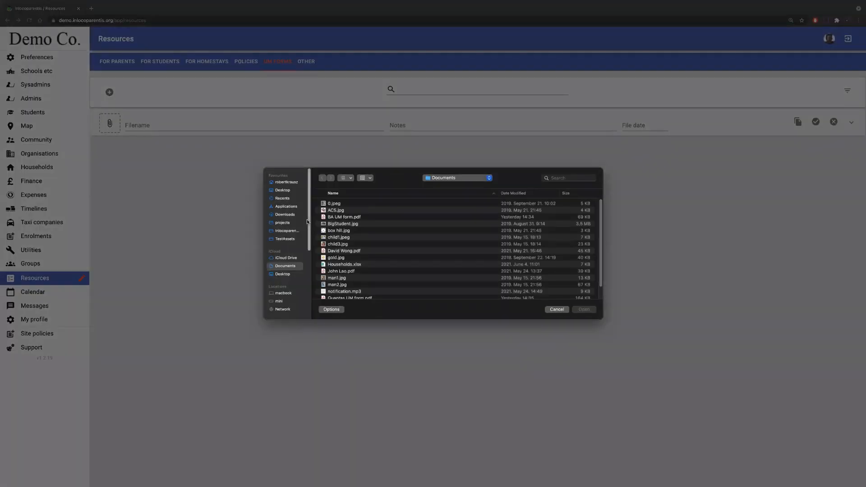
click(341, 219)
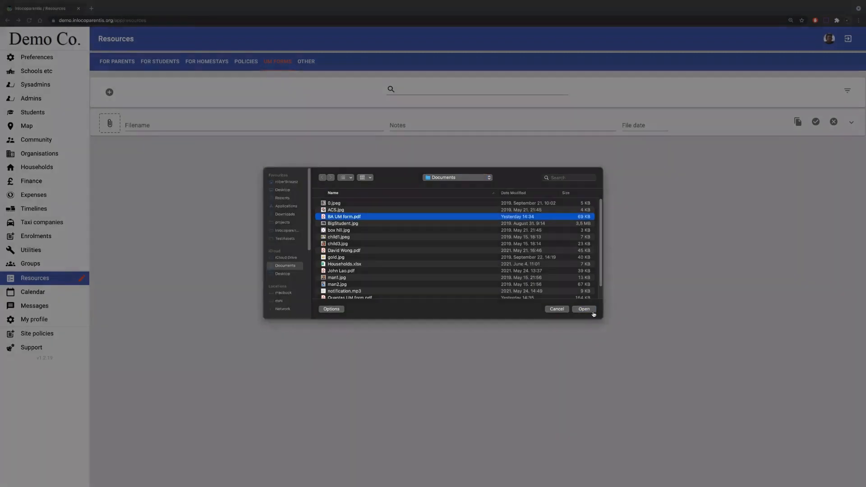
click(584, 310)
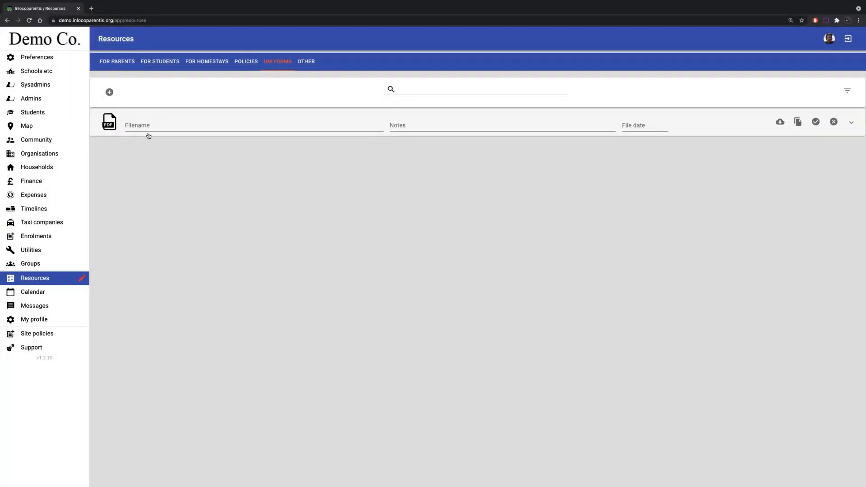
- Set the filename of the new UM Forms resource to "BA UM Form"
click(141, 125)
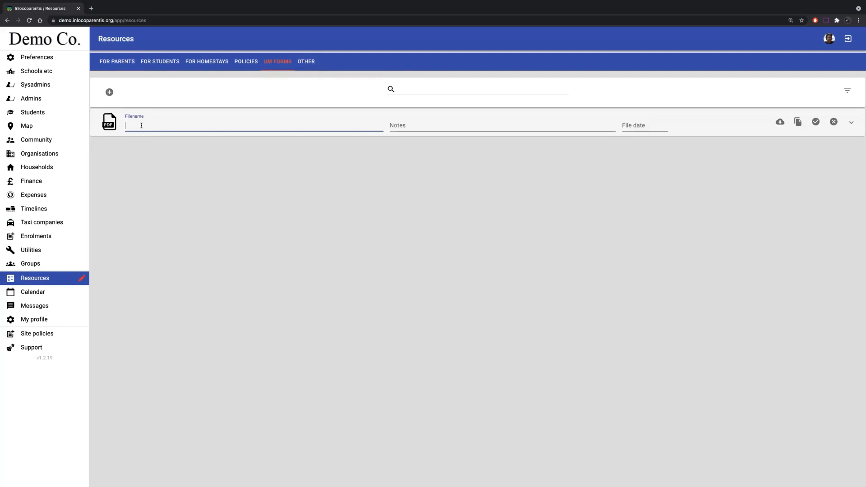
text(BA U)
text(N)
text( Form)
click(143, 125)
key(BackSpace)
text(M)
- Enter the note "For all British Airways flights" for the BA UM Form and save the resource without a file date
click(407, 127)
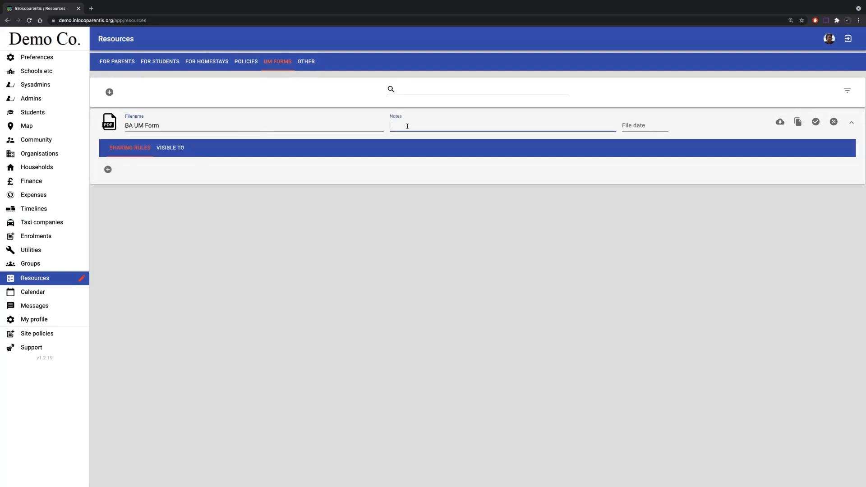
text(For all British Airways flights)
click(643, 126)
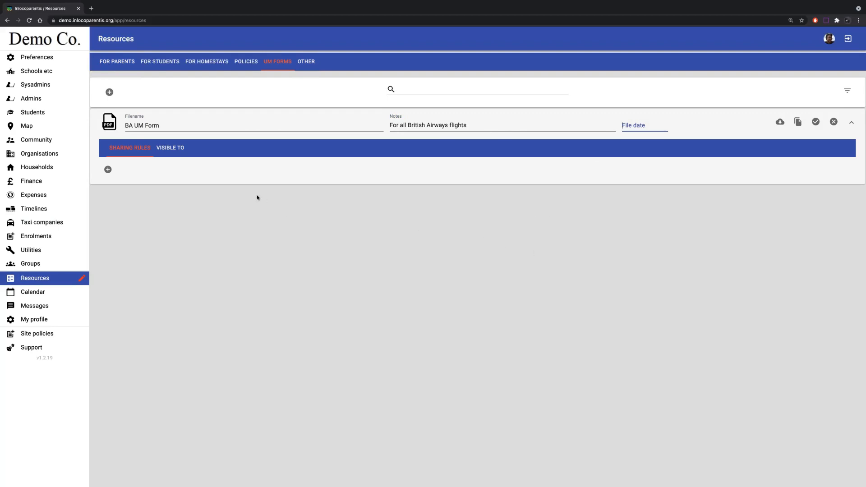
click(815, 122)
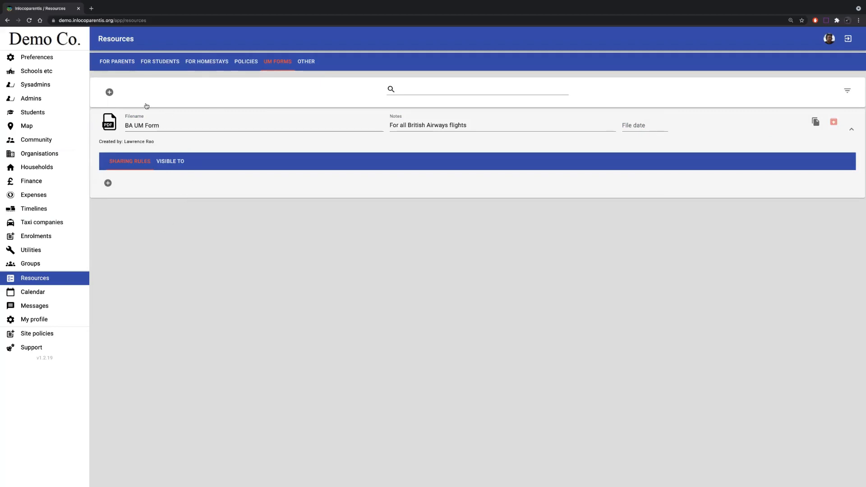
- Add a Specific users sharing rule to the BA UM Form resource
click(706, 125)
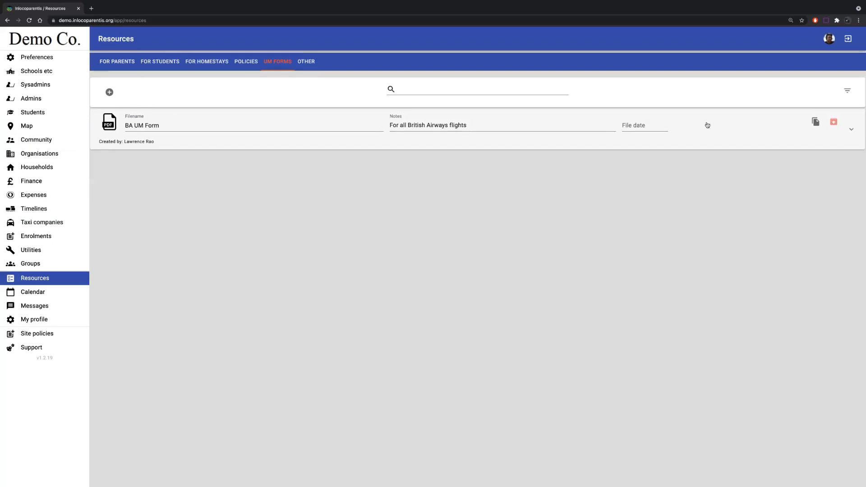
click(707, 125)
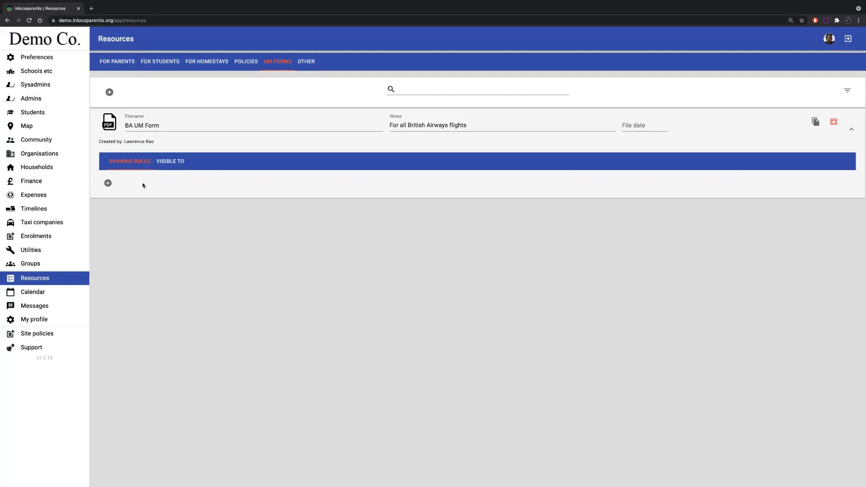
click(108, 183)
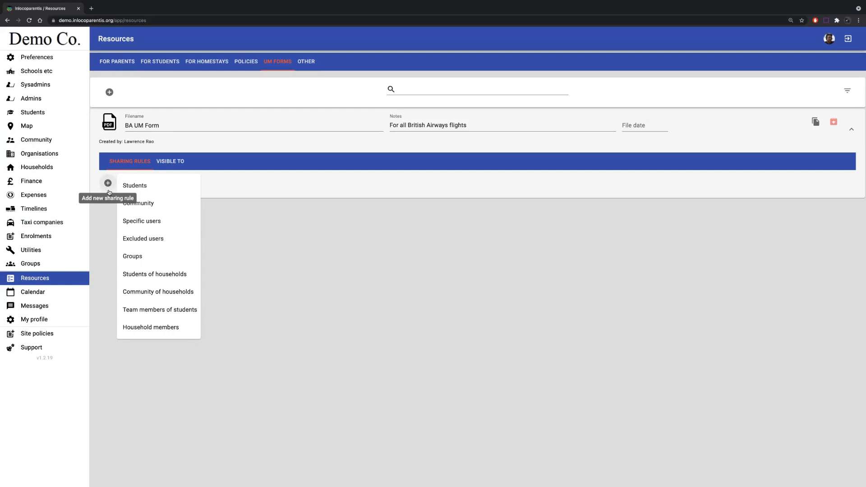
click(147, 221)
- Select a user to share the BA UM Form with and remove that user from the Specific users rule
click(141, 226)
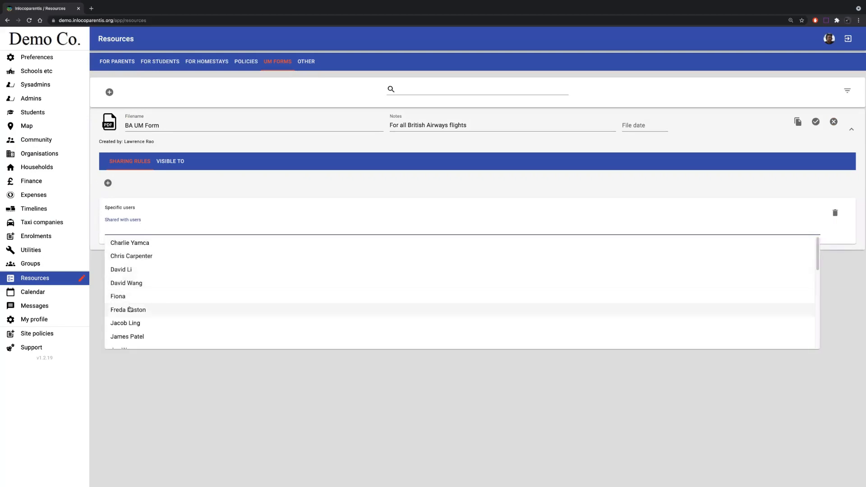
click(134, 323)
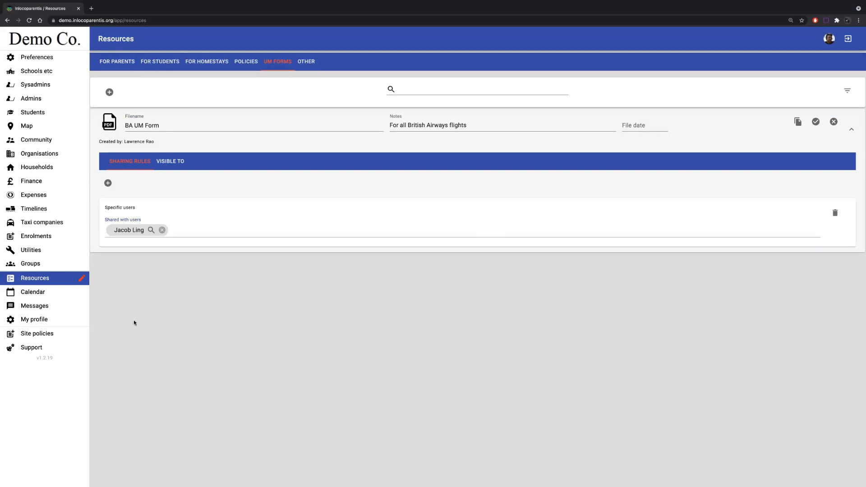
click(162, 230)
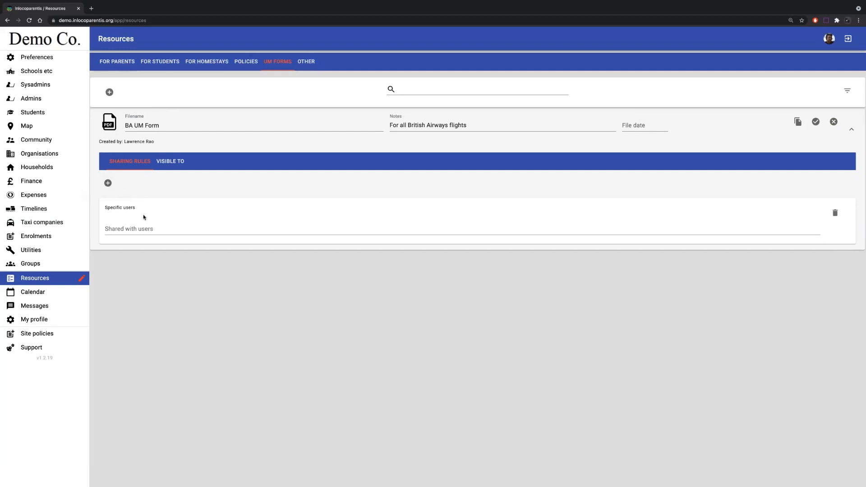
- Discard the unsaved Specific users rule and add a Groups sharing rule to the BA UM Form
click(50, 282)
click(840, 122)
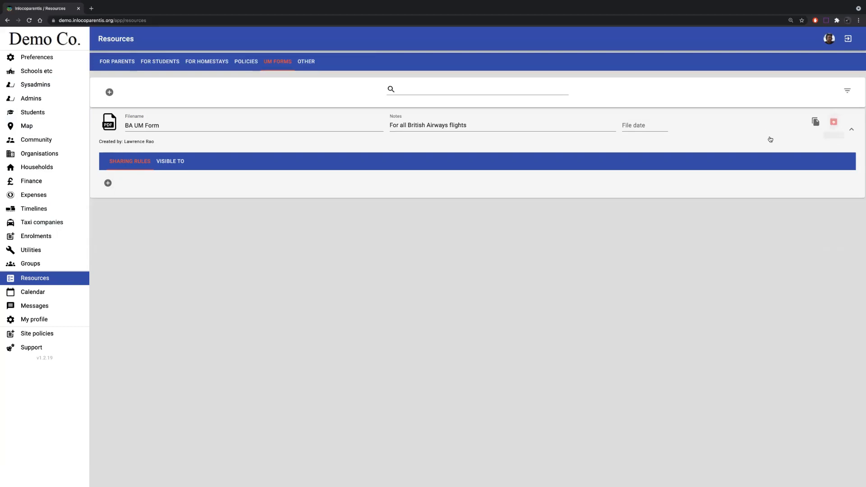
click(107, 183)
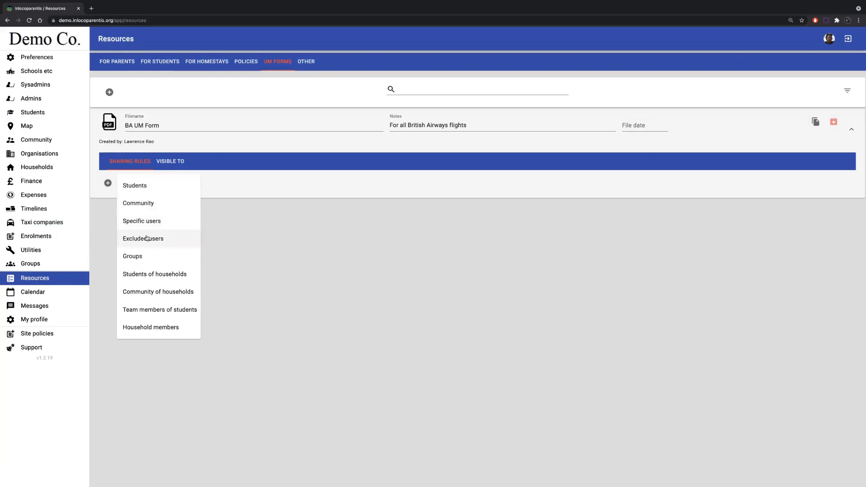
click(137, 258)
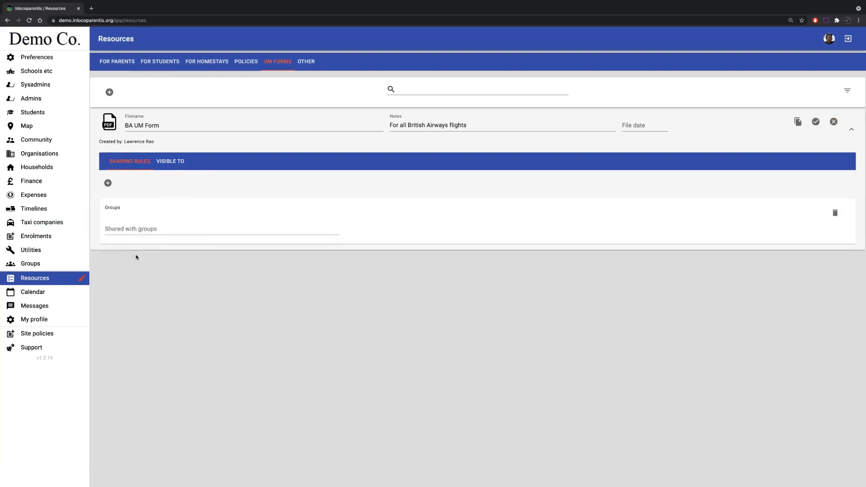
click(138, 229)
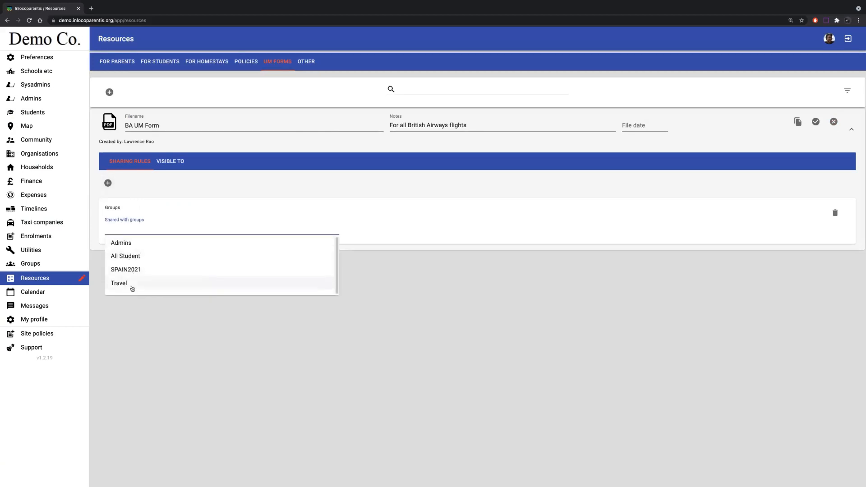
- Look up the existing groups and examine the members of the SPAIN2021 group
click(39, 263)
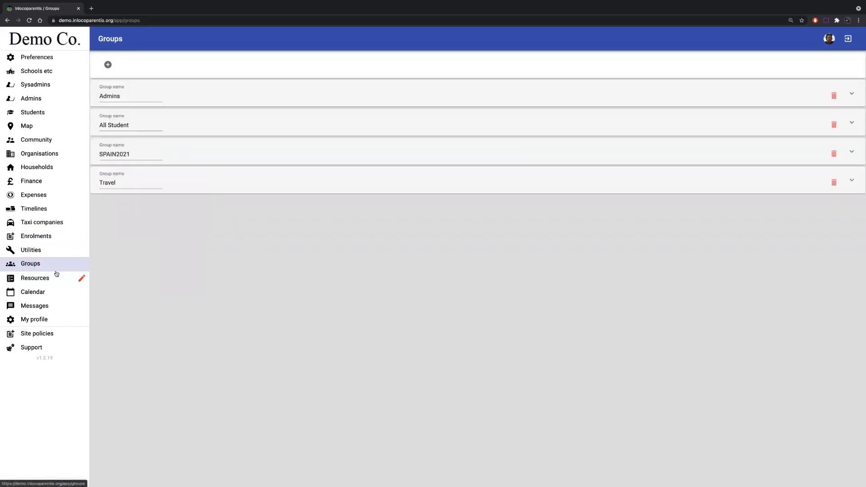
click(227, 156)
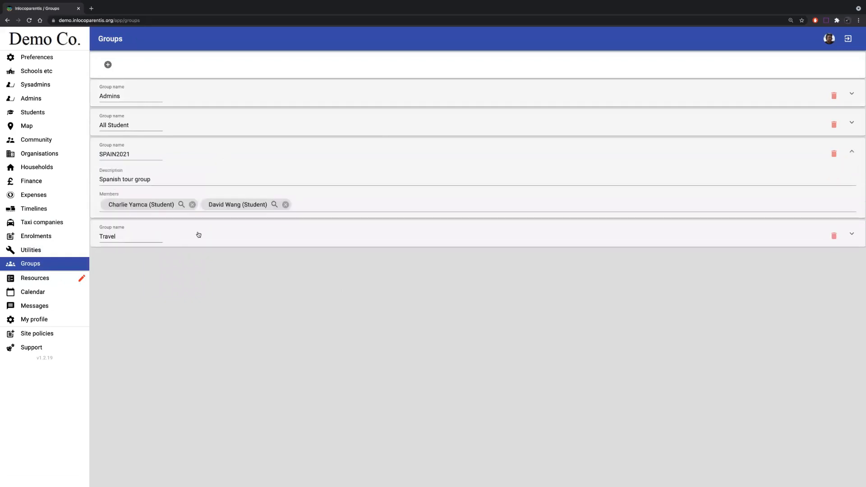
click(211, 150)
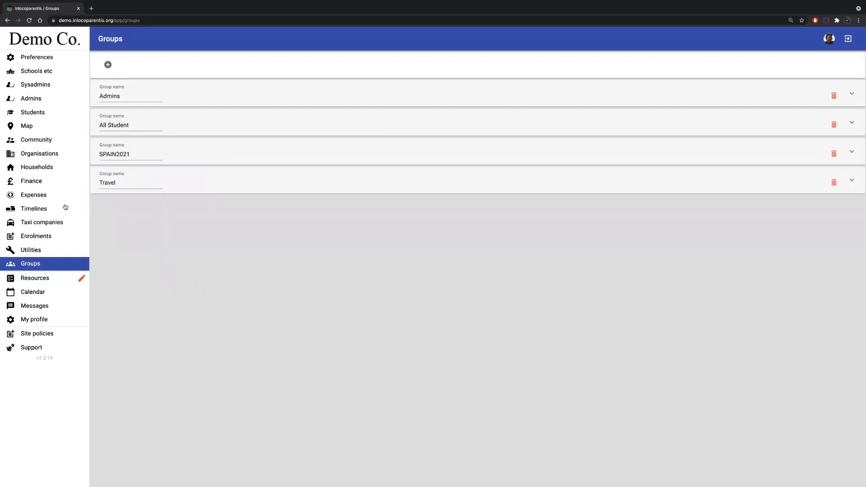
- Share the BA UM Form resource with the All Student group and save it
click(67, 277)
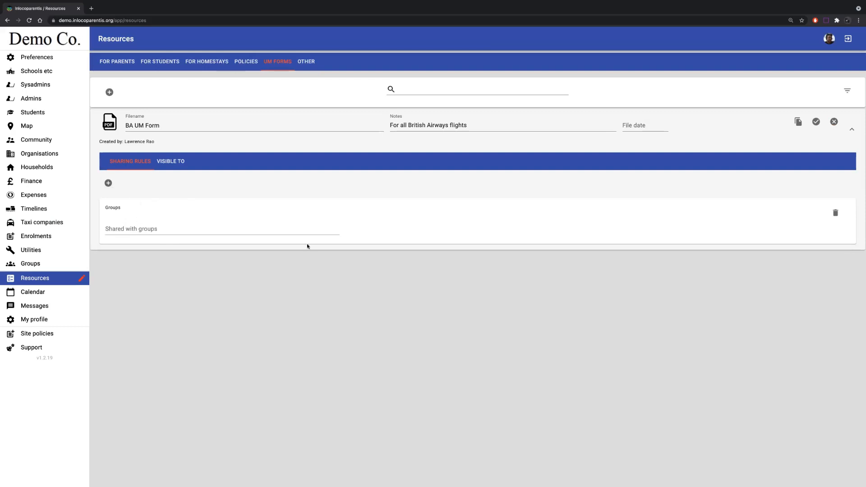
click(187, 226)
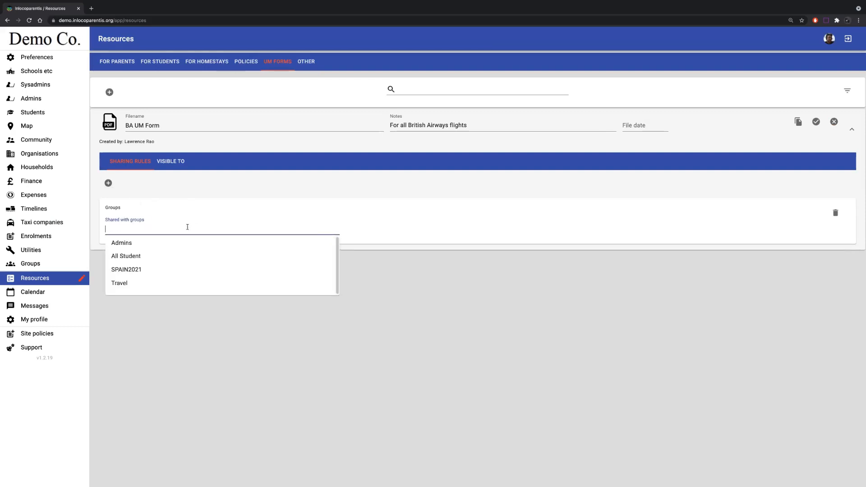
click(146, 259)
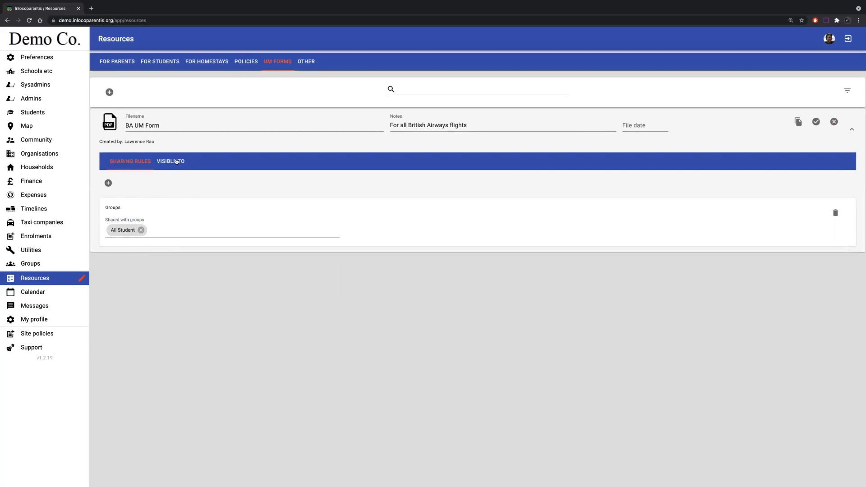
click(815, 123)
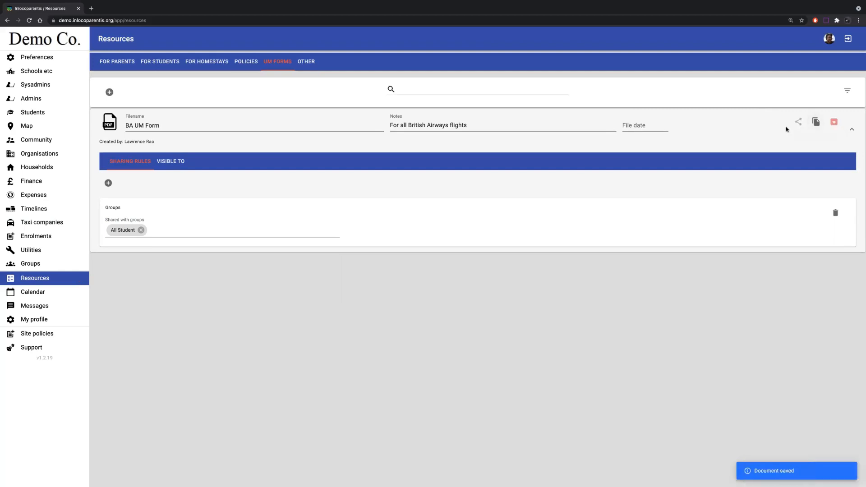
- Check which students the BA UM Form is visible to under the All Student group rule
click(171, 163)
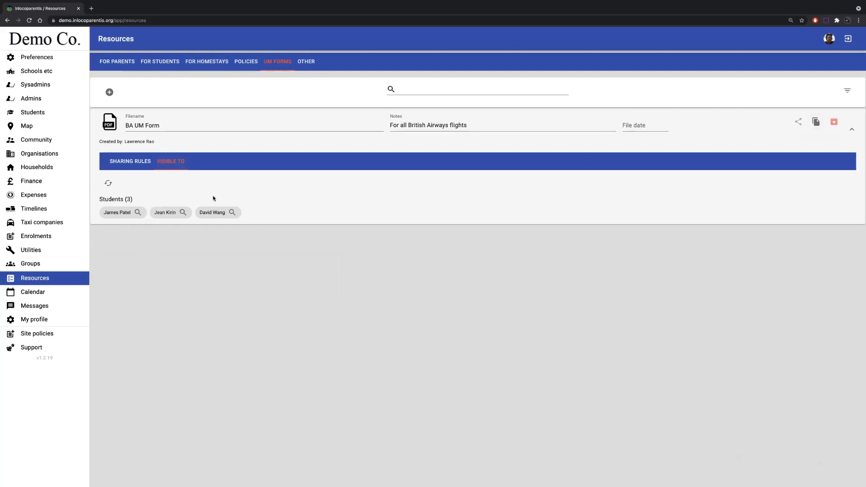
click(135, 164)
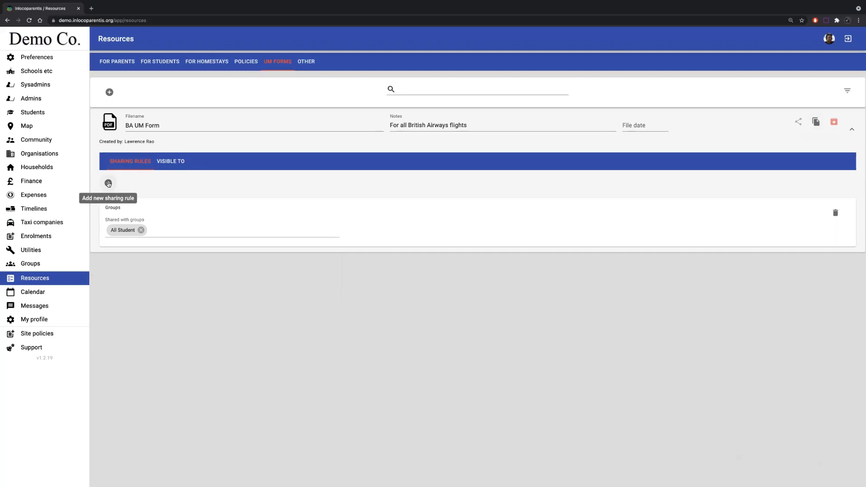
click(108, 183)
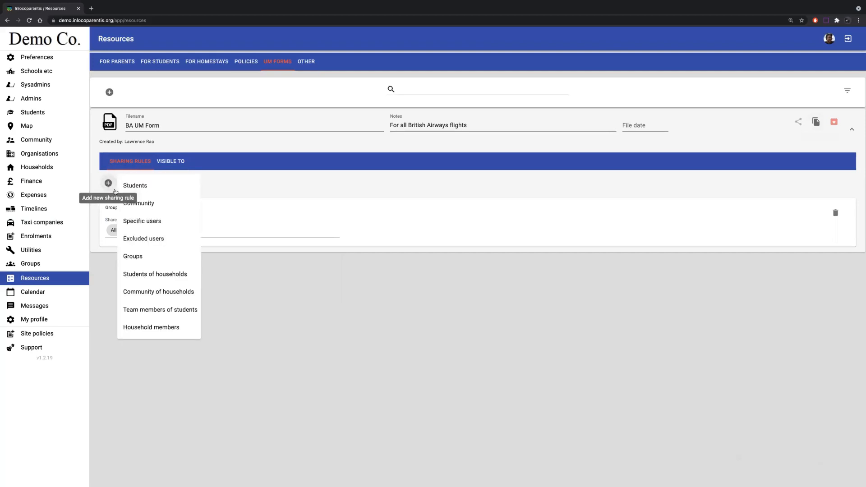
click(181, 164)
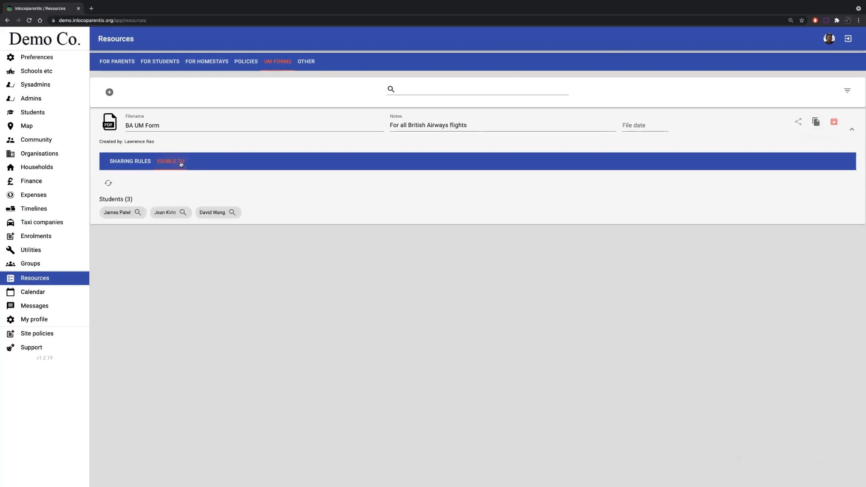
- Add an Excluded users rule for one student in the group, save the BA UM Form and check its visibility
click(128, 169)
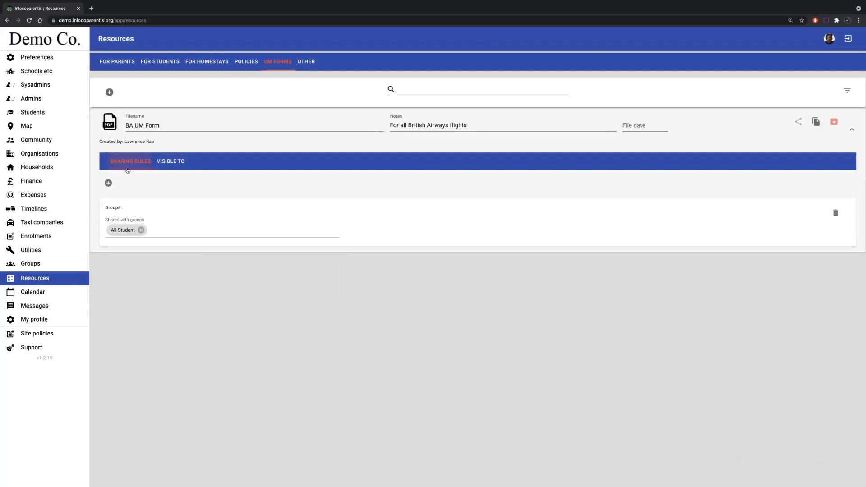
click(108, 183)
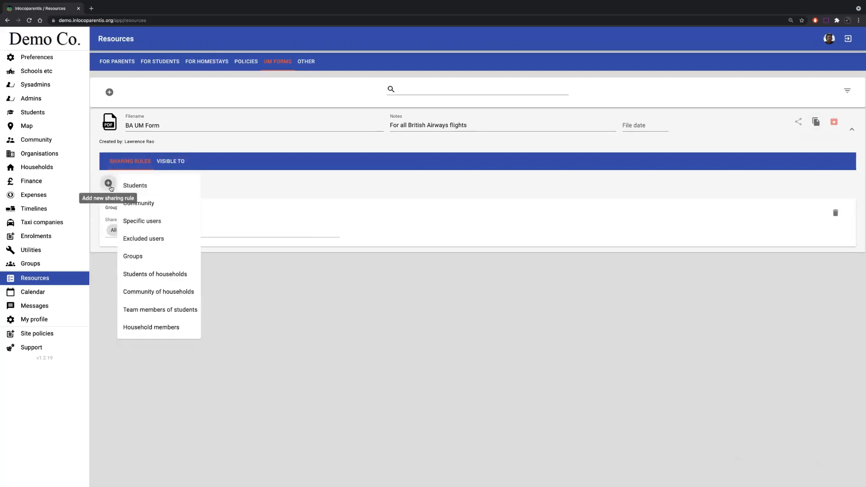
click(135, 239)
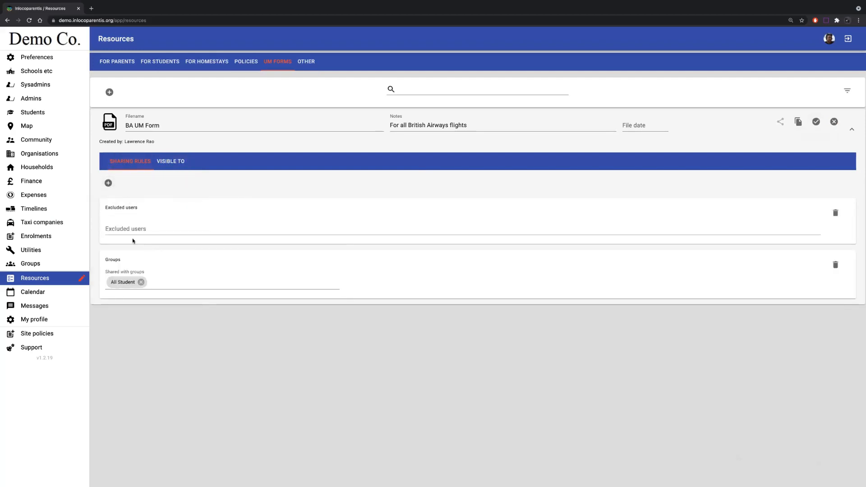
click(132, 228)
text(Jam)
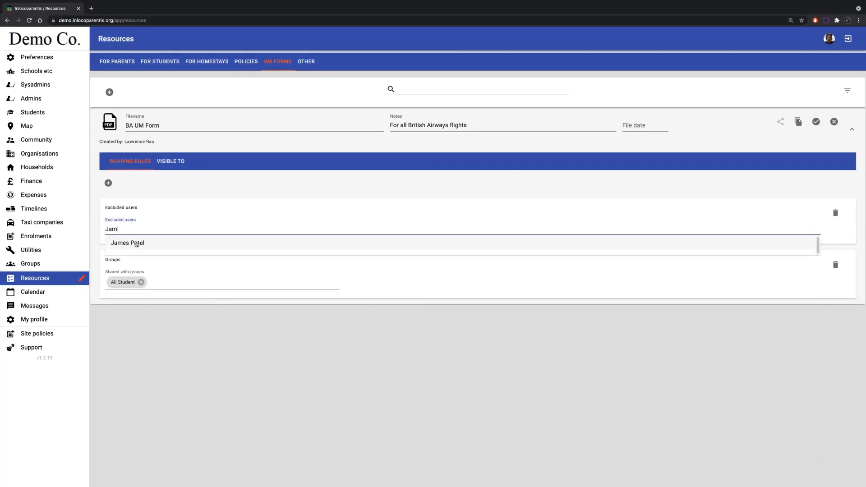
click(130, 243)
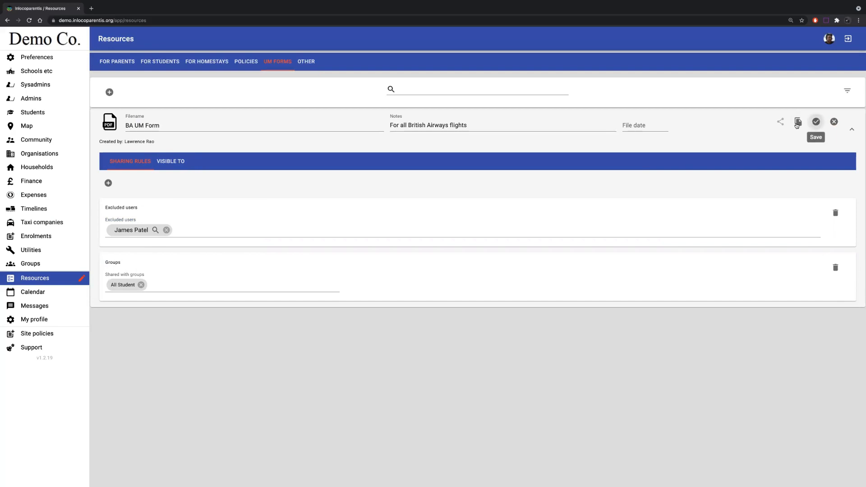
click(816, 121)
click(174, 162)
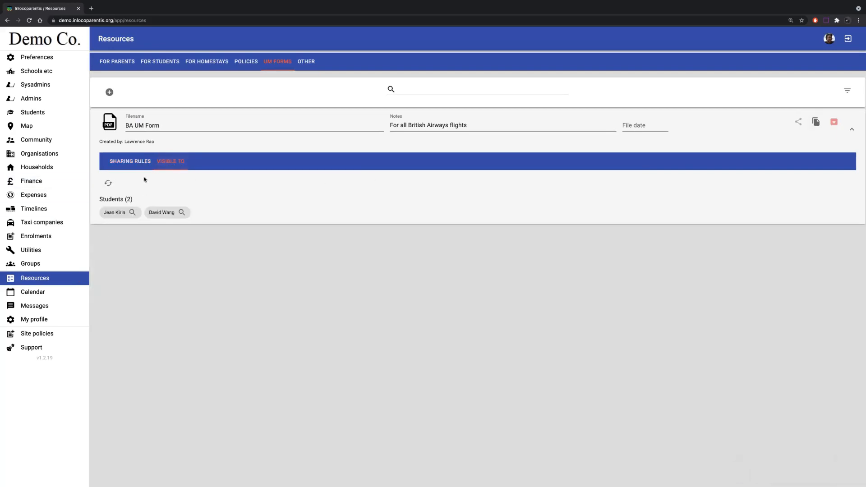
- Delete the Groups and Excluded users sharing rules from the BA UM Form
click(136, 162)
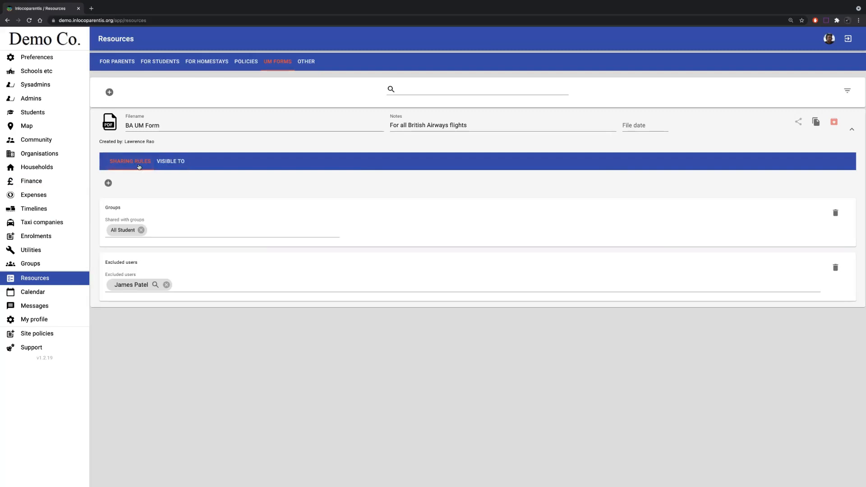
click(838, 216)
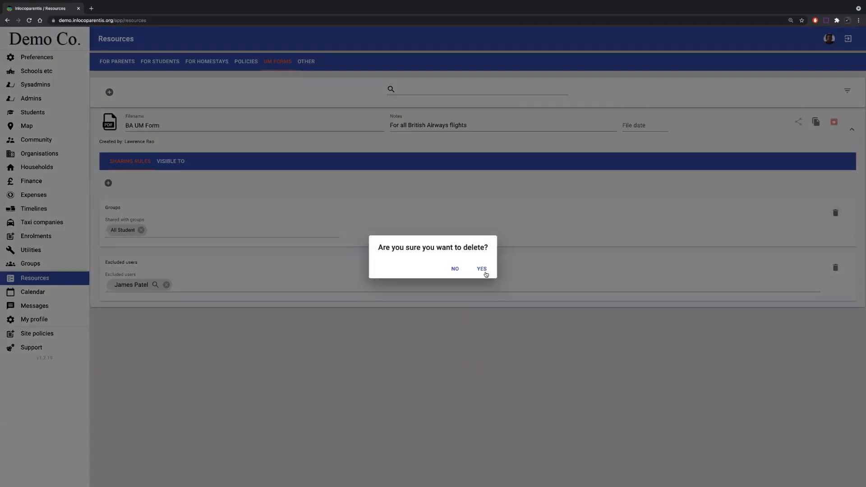
click(481, 269)
click(836, 213)
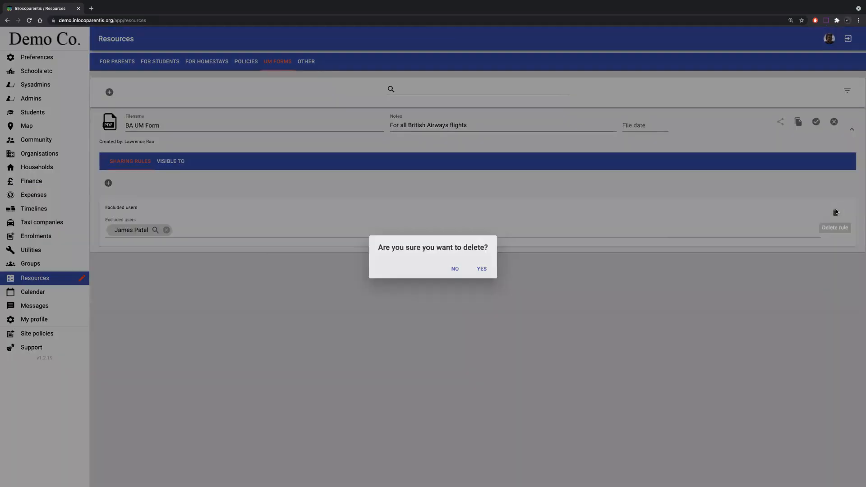
click(483, 269)
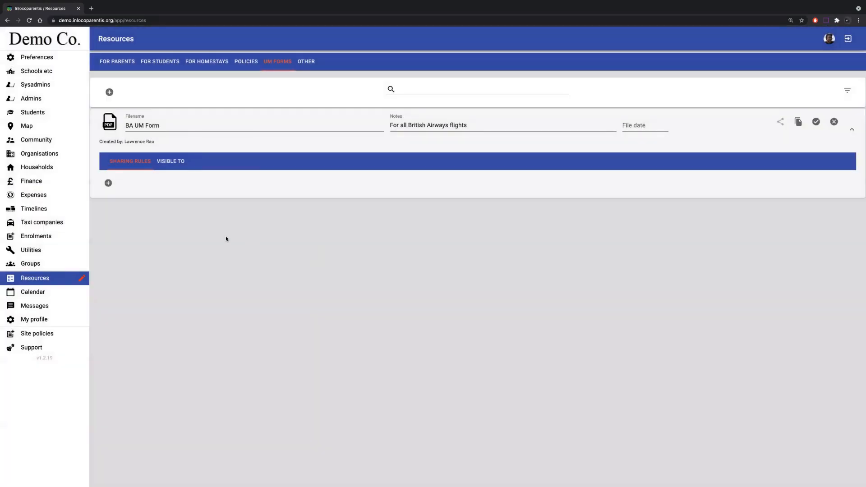
- Add a Students sharing rule with student status Current and student tag Boarding, and save the BA UM Form
click(108, 183)
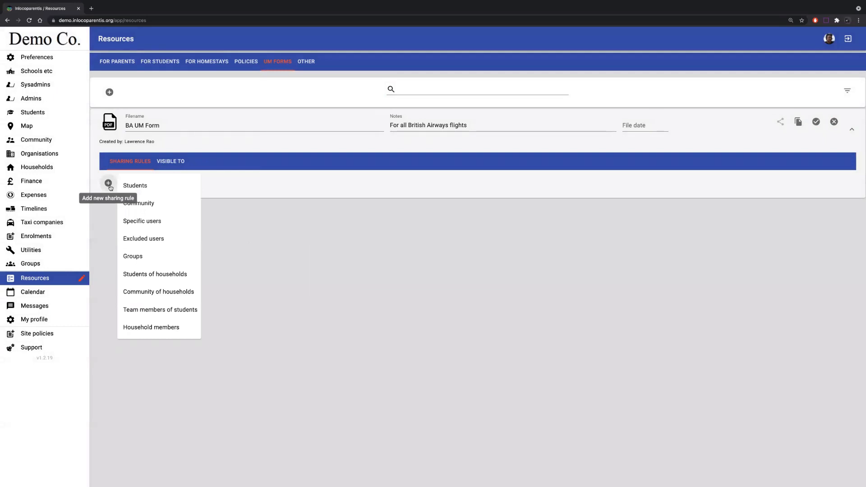
click(139, 187)
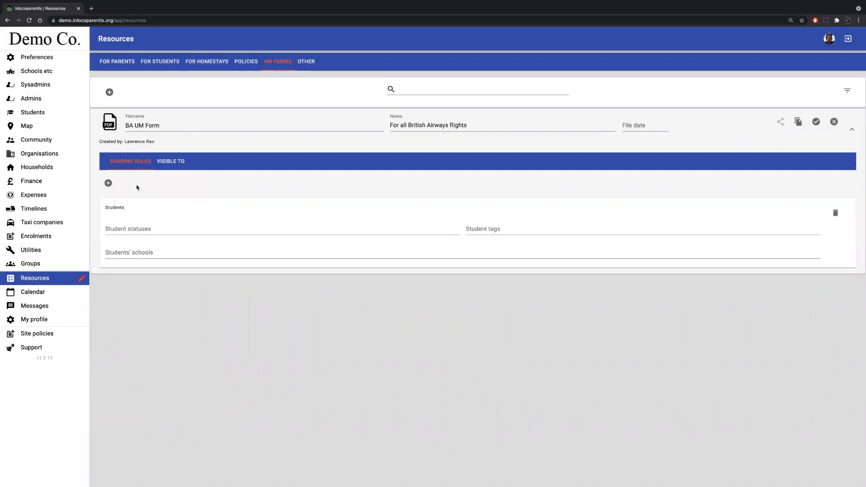
click(128, 228)
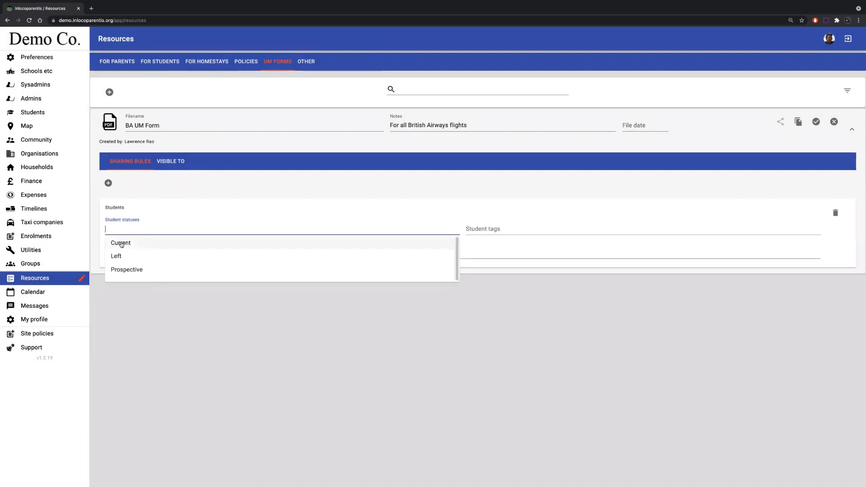
click(120, 244)
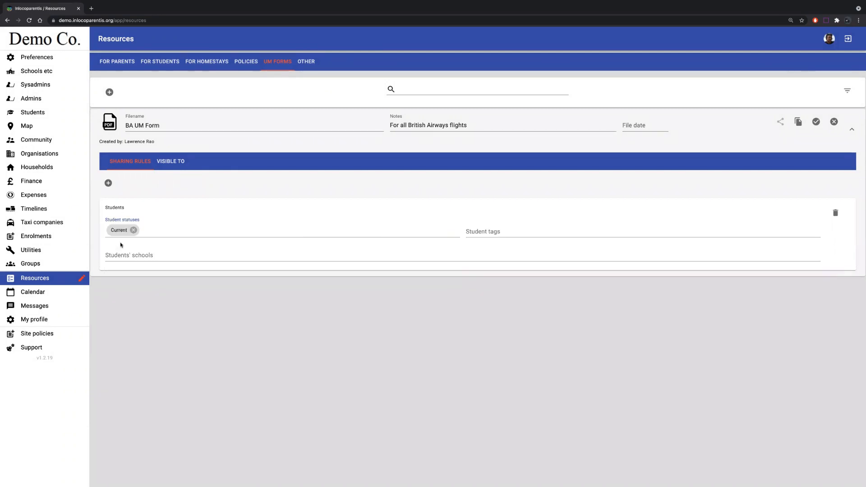
click(151, 230)
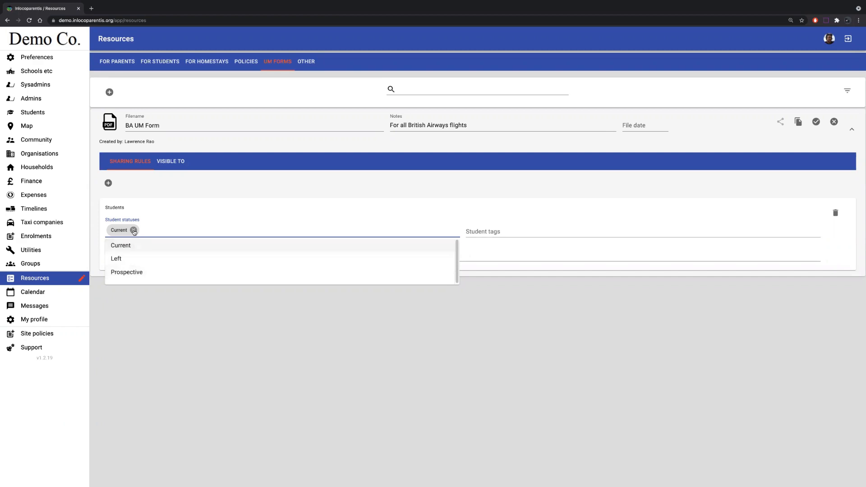
click(514, 233)
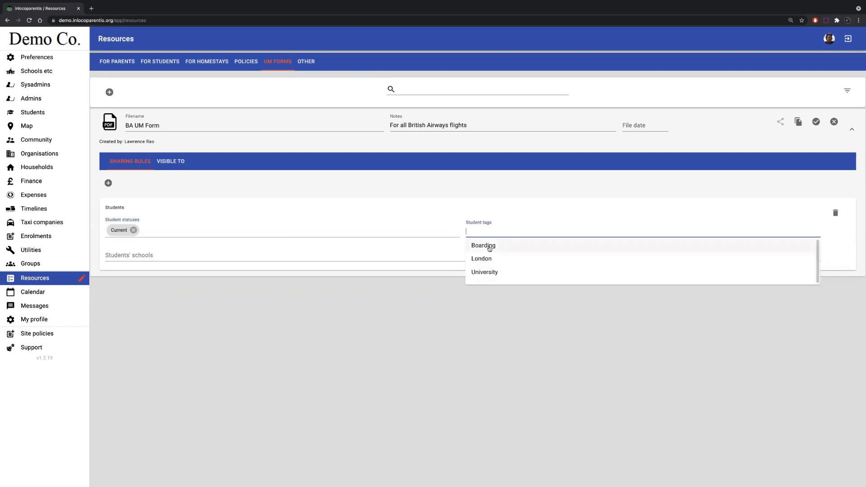
click(486, 247)
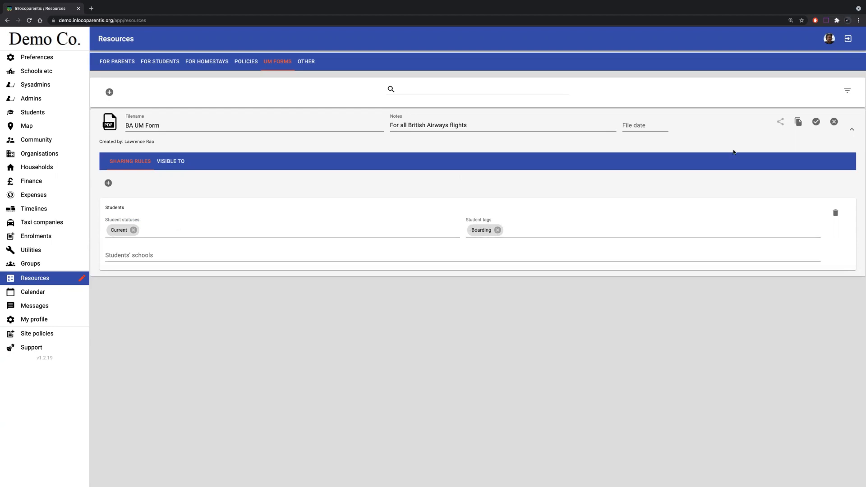
click(817, 121)
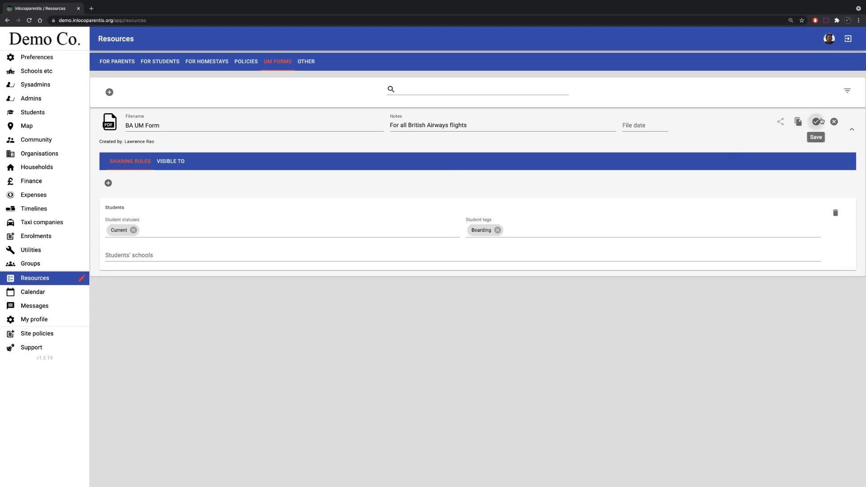
- Check who the BA UM Form is visible to and examine the statuses and tags in the Students list
click(174, 166)
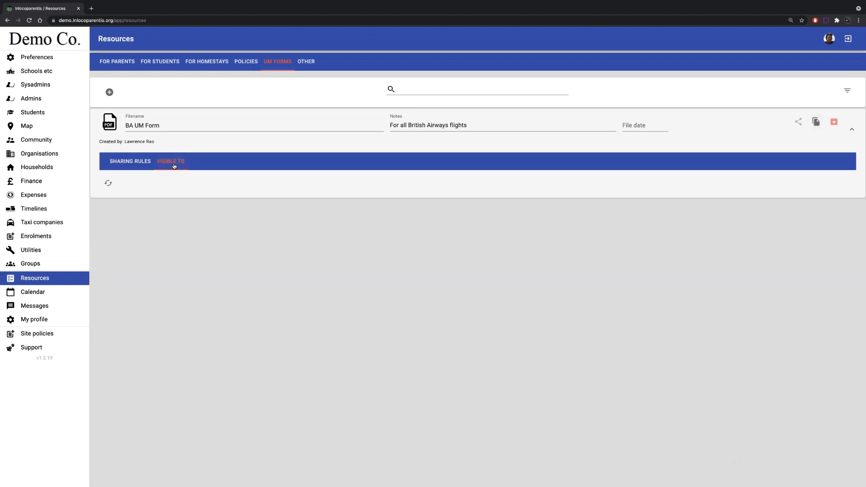
click(129, 163)
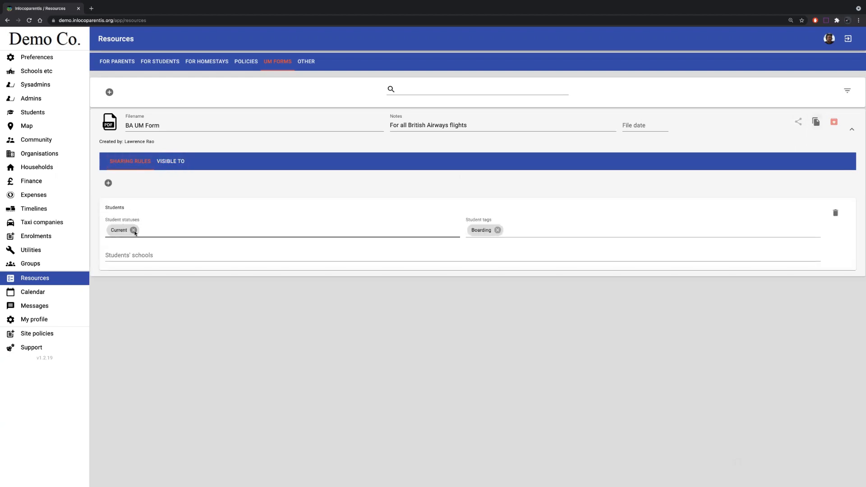
click(31, 117)
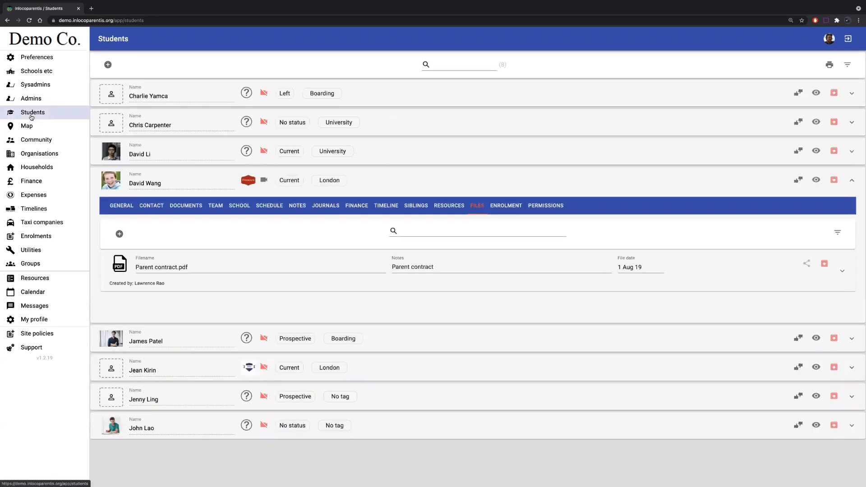
- Change the status of the Boarding student marked Left to Current and save the student record
click(394, 180)
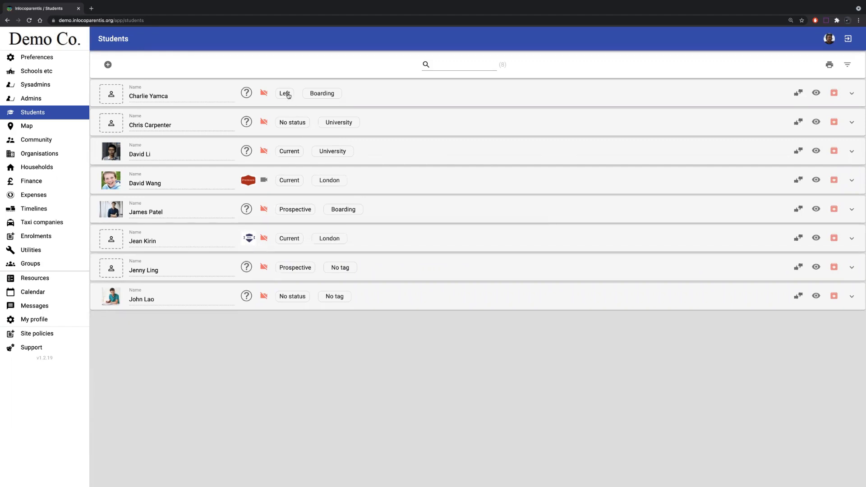
click(289, 95)
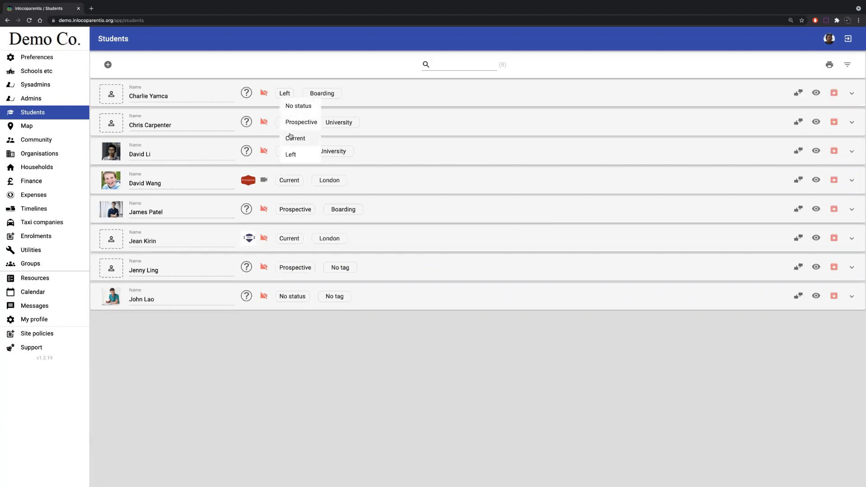
click(293, 138)
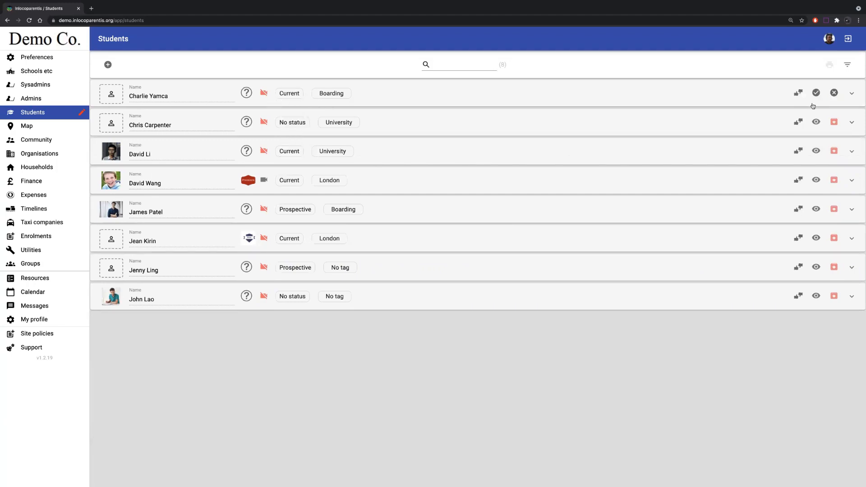
click(817, 94)
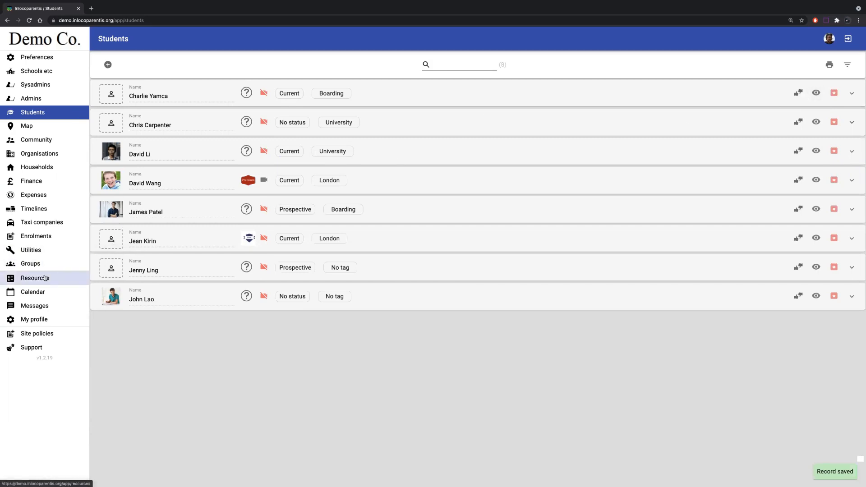
- Check who the BA UM Form in Resources is visible to and examine the highlighted student entry
click(45, 278)
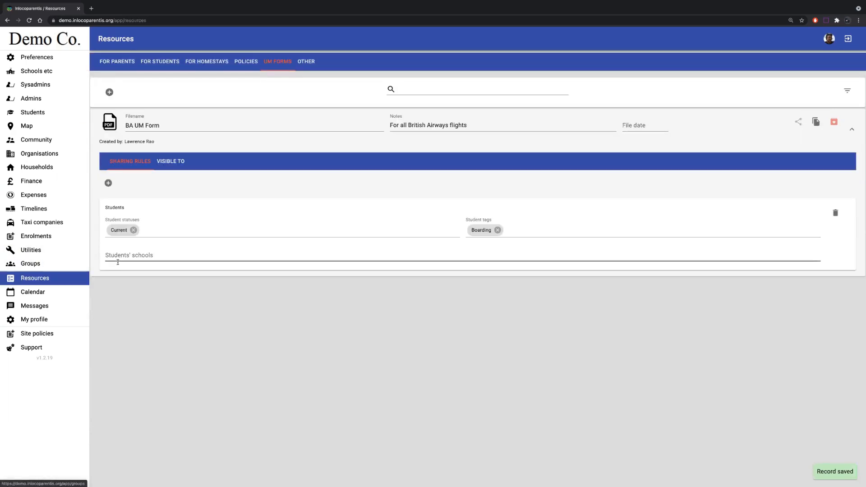
click(176, 162)
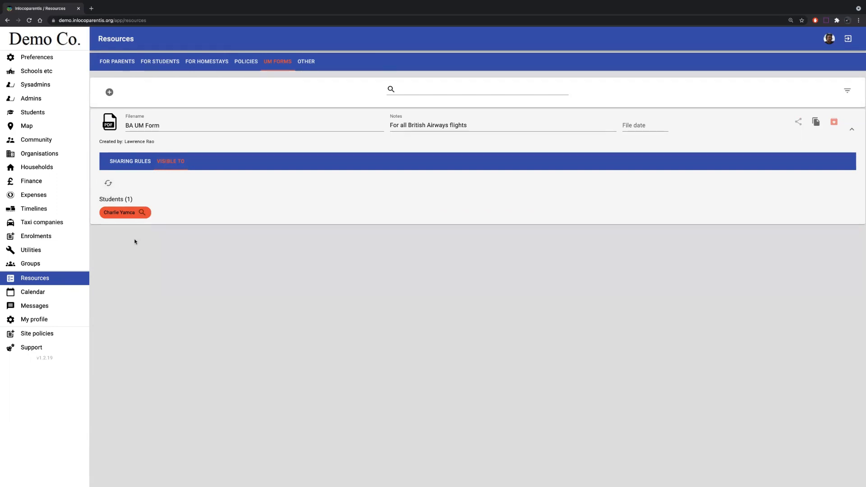
mouse_move(121, 215)
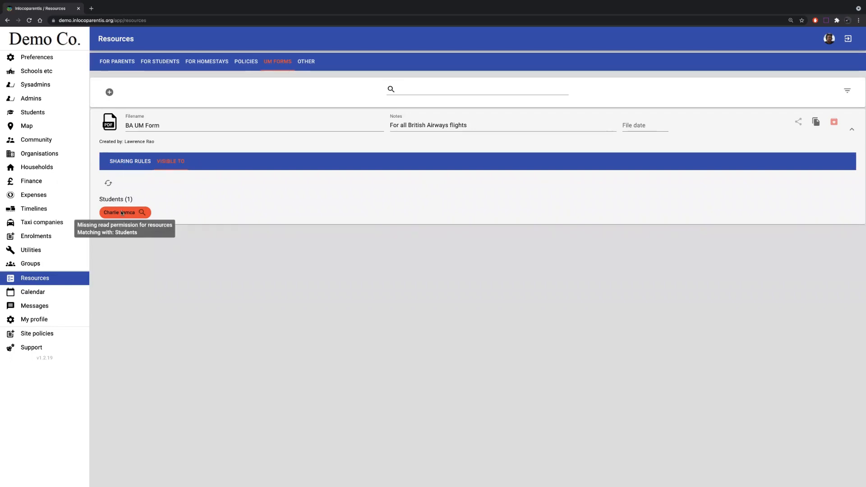
- From the Current Boarding student's permissions, open the Boarding permission, grant view access to Resources and save it
click(32, 112)
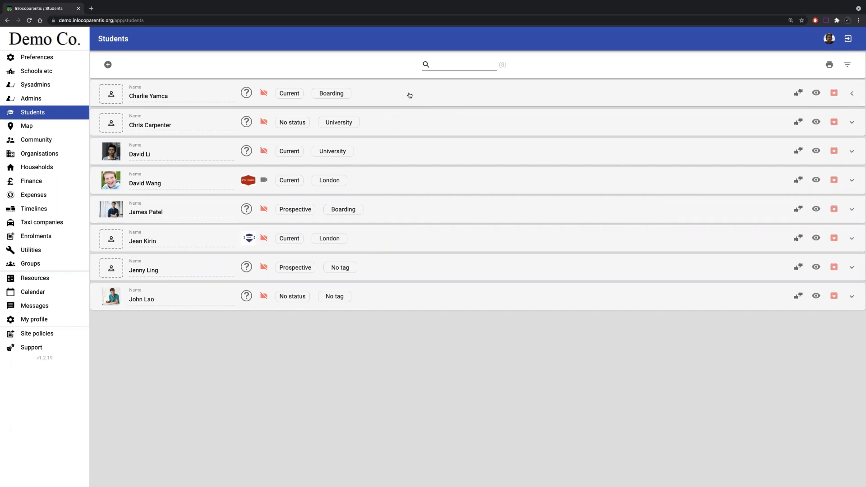
click(410, 96)
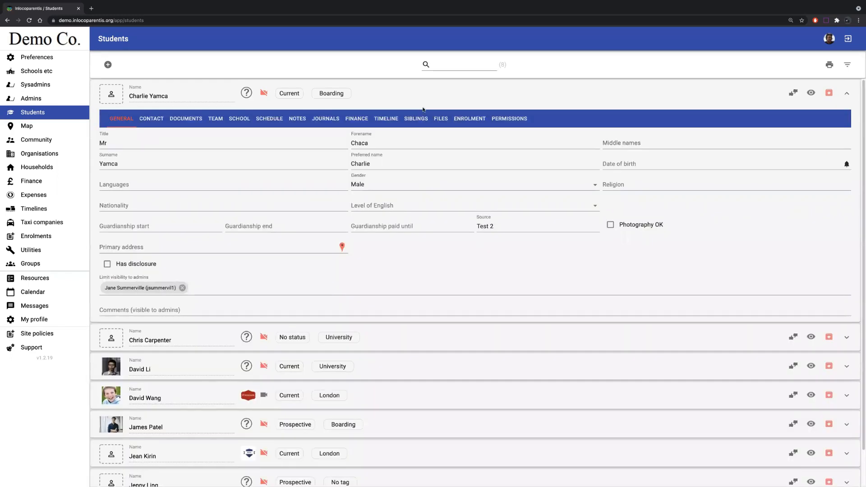
click(508, 121)
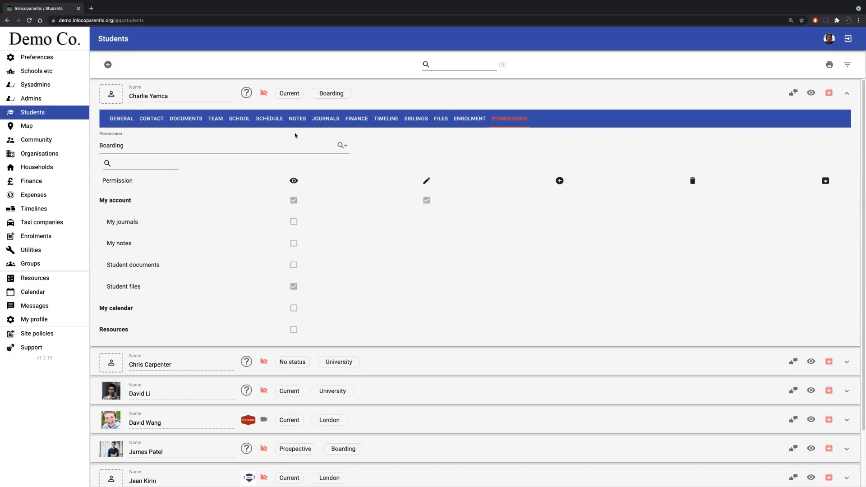
click(341, 145)
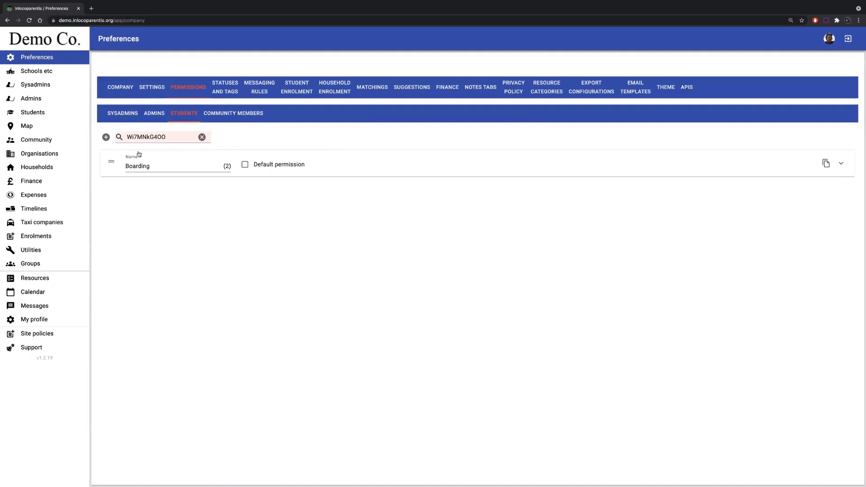
click(363, 165)
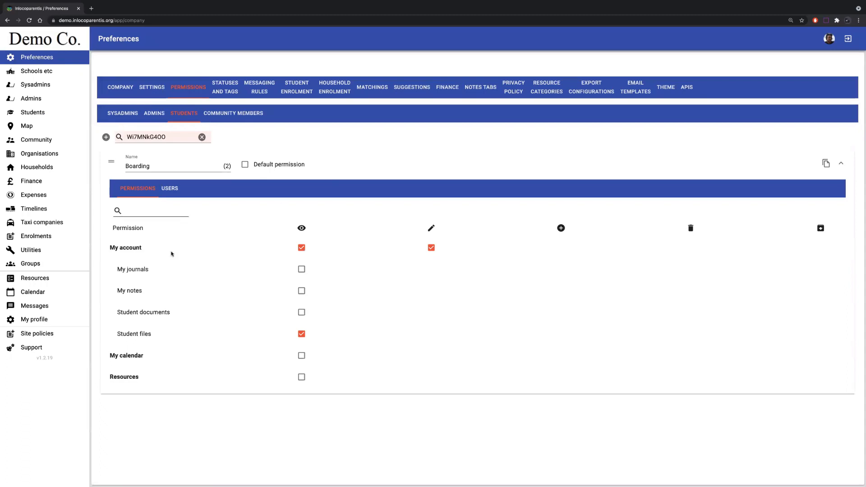
click(301, 380)
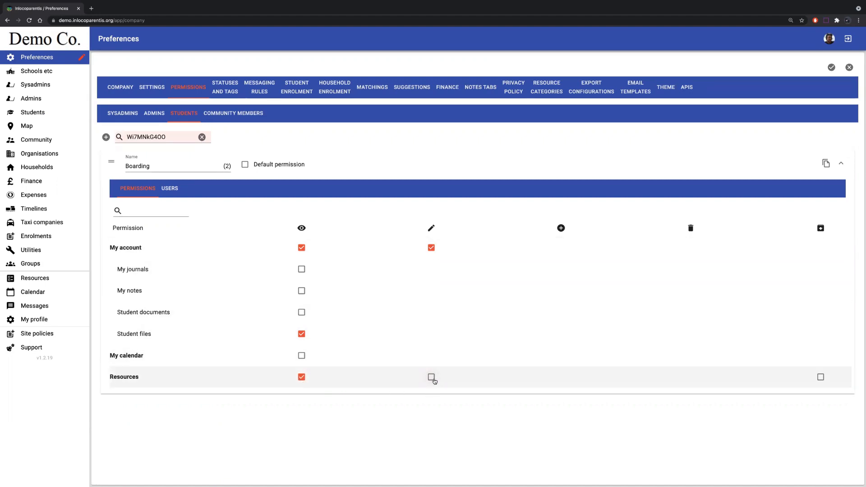
click(831, 69)
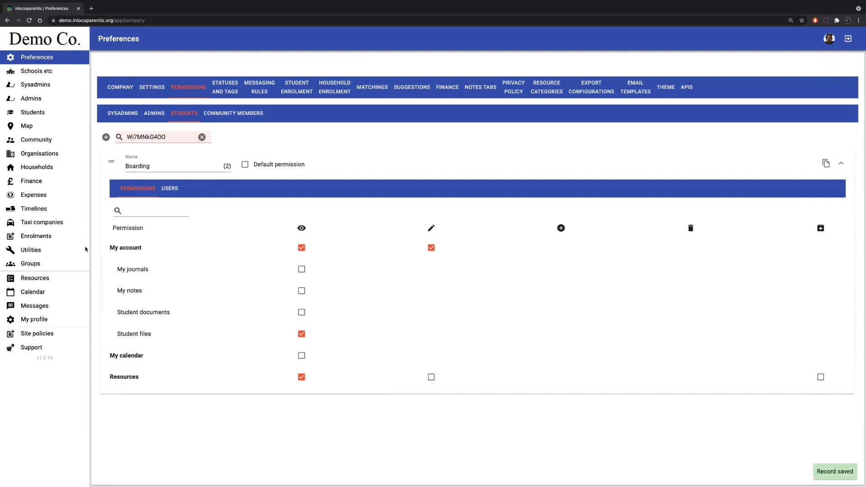
- Jump from the BA UM Form's visibility list to the matching student's record and view the system as that student
click(65, 277)
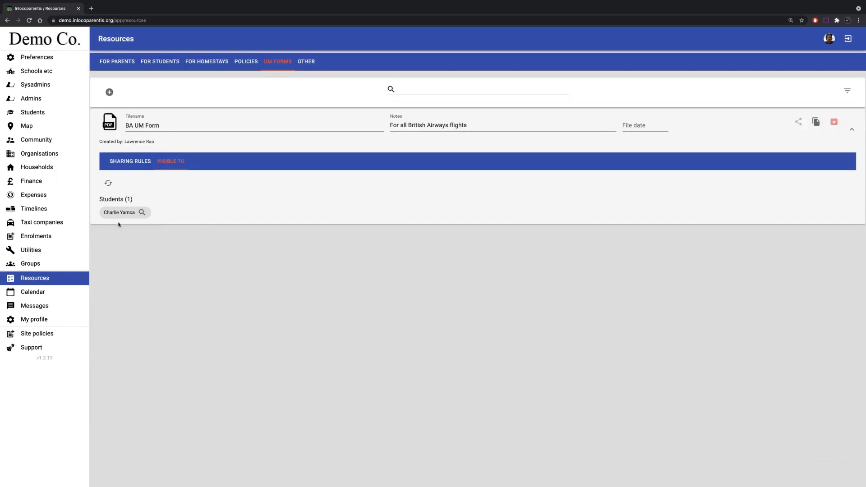
click(141, 213)
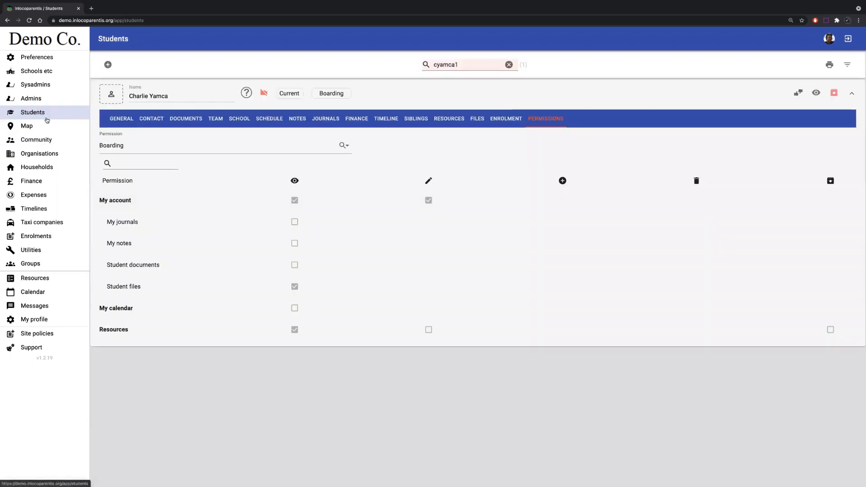
click(814, 93)
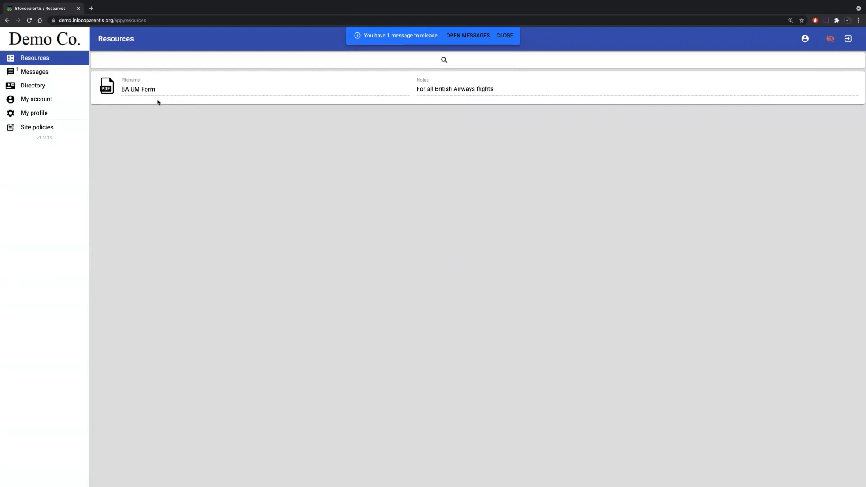
- Preview the BA UM Form PDF as the student, close it and exit the student's view
click(106, 86)
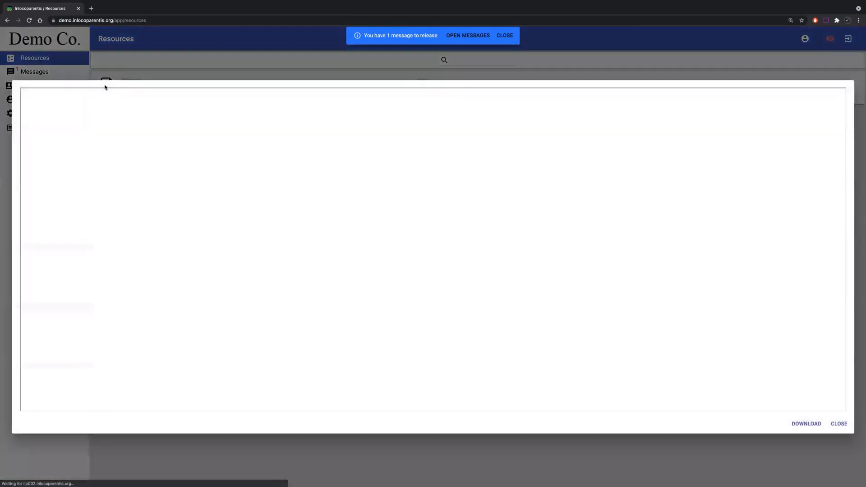
click(844, 425)
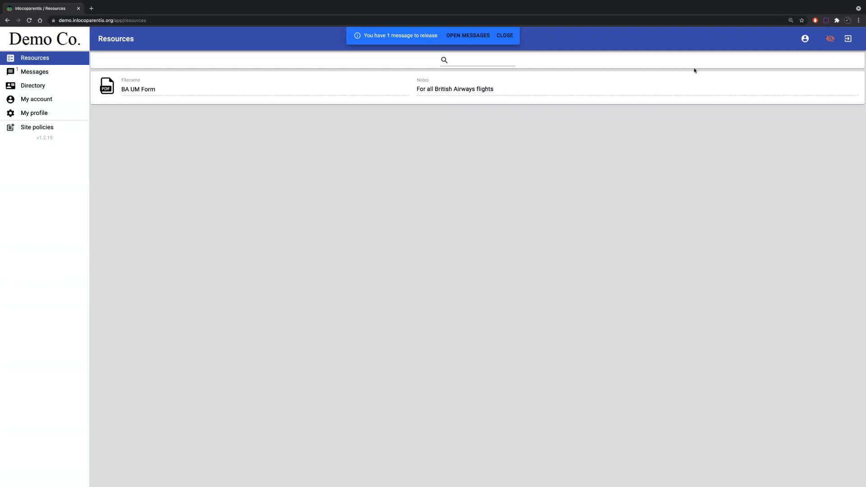
click(831, 39)
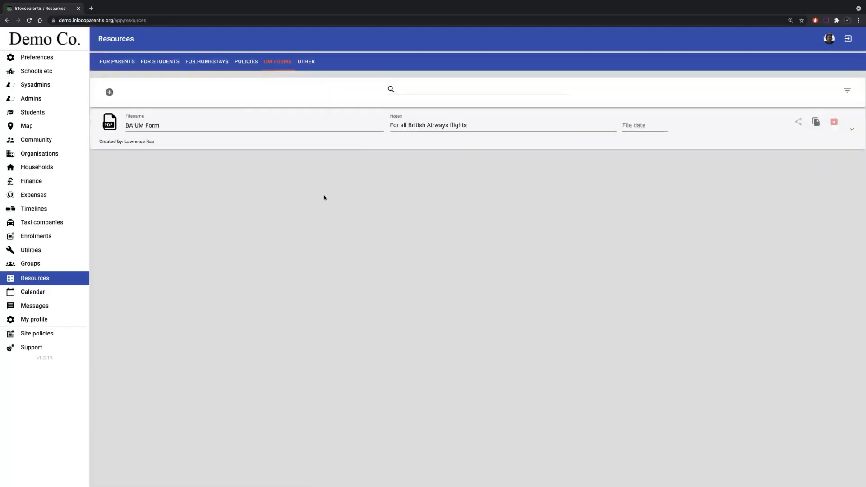
- Delete the Students sharing rule from the BA UM Form and add a Community sharing rule
click(854, 128)
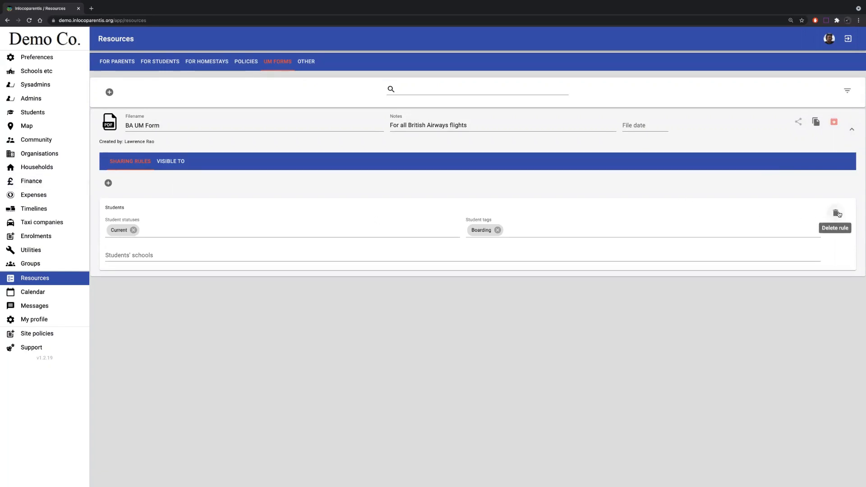
click(835, 213)
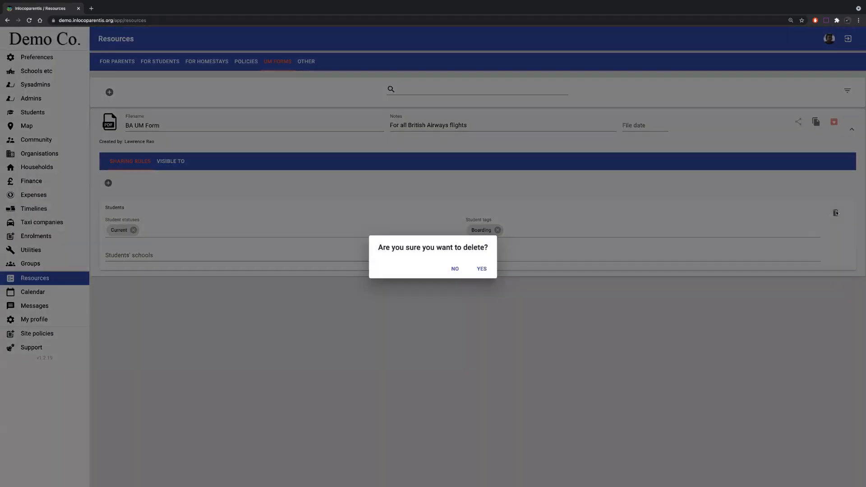
click(480, 269)
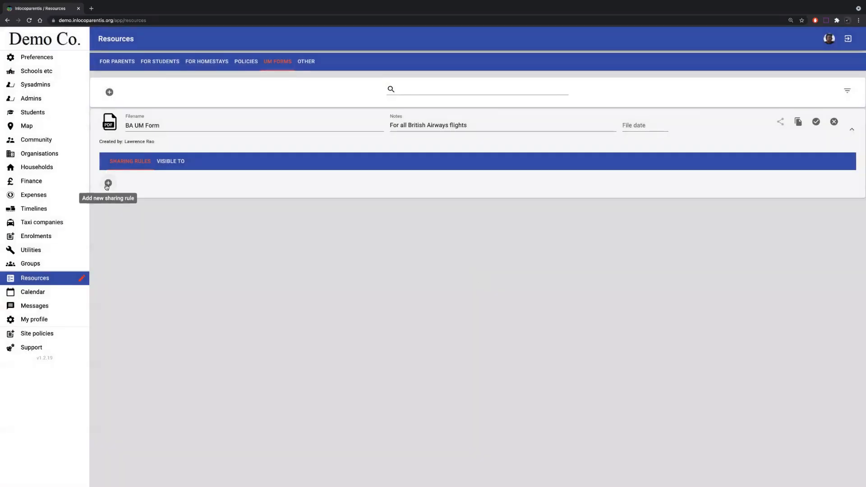
click(108, 182)
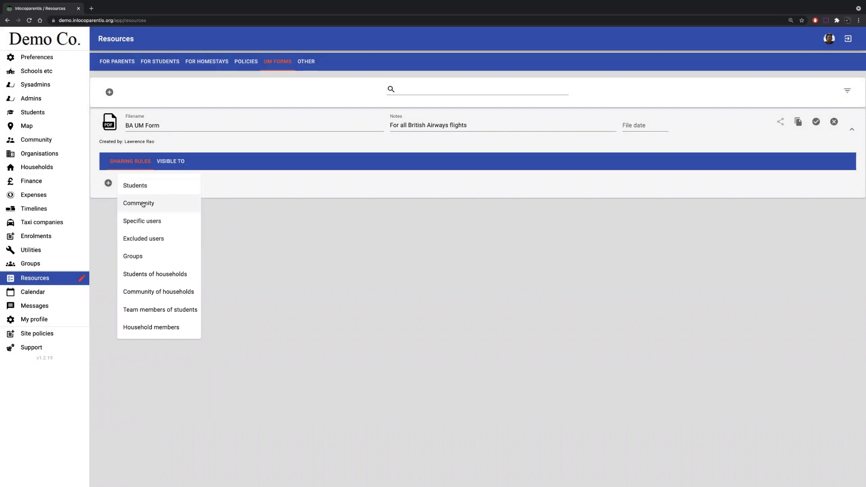
click(143, 203)
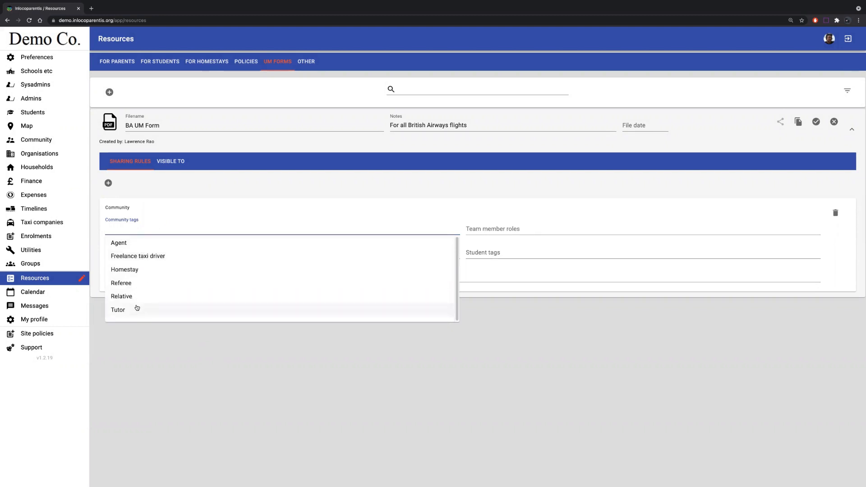
- Examine the community tags defined in the company preferences, and return to the BA UM Form in Resources
click(47, 60)
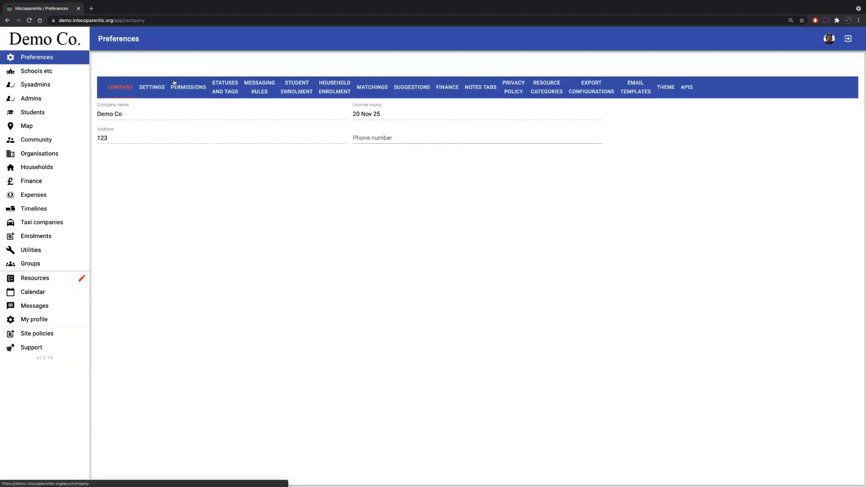
click(235, 90)
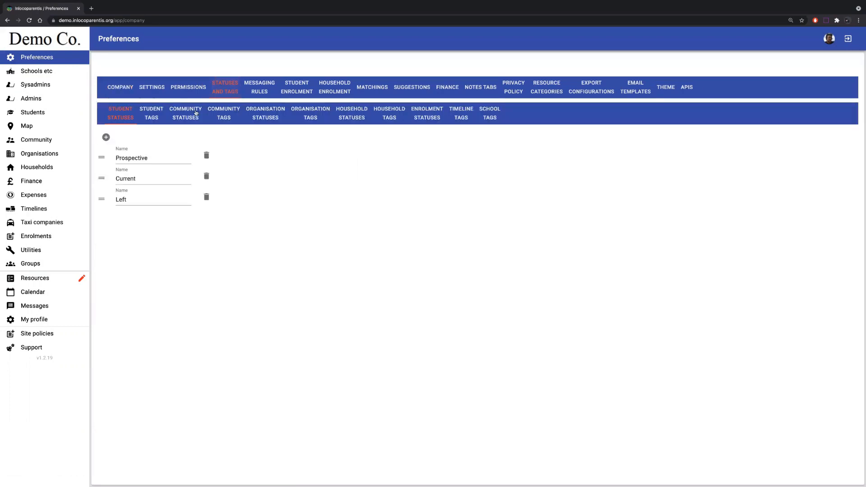
click(225, 115)
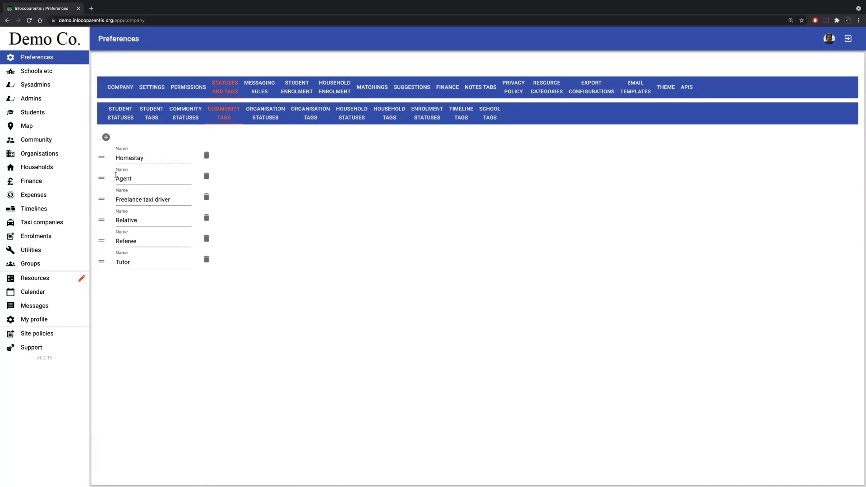
click(43, 278)
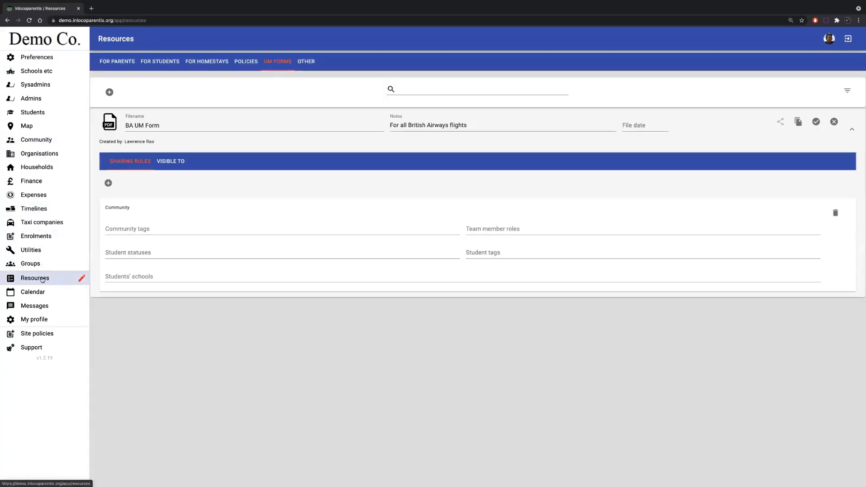
- Set the Community rule's community tag to Relative and its team member roles to Father and Mother
click(144, 229)
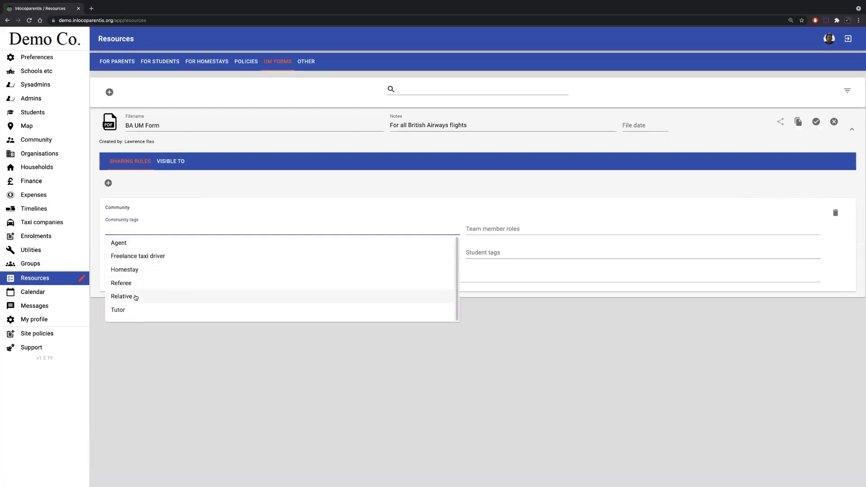
click(121, 296)
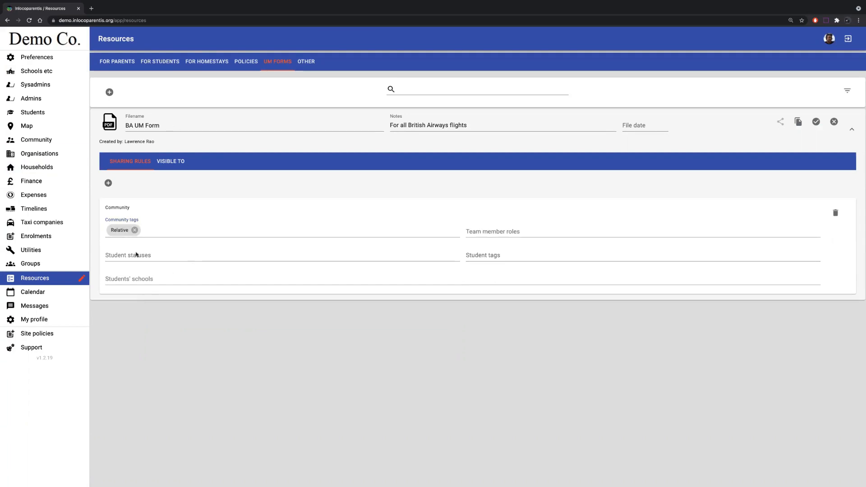
click(480, 231)
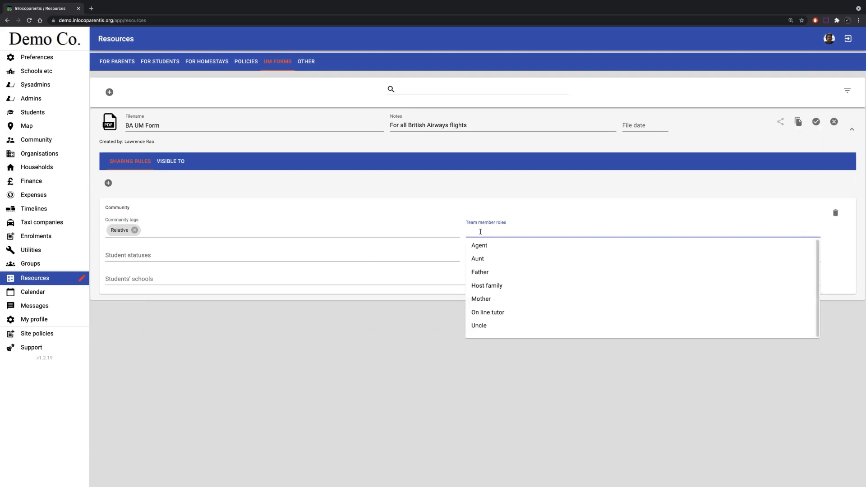
click(486, 273)
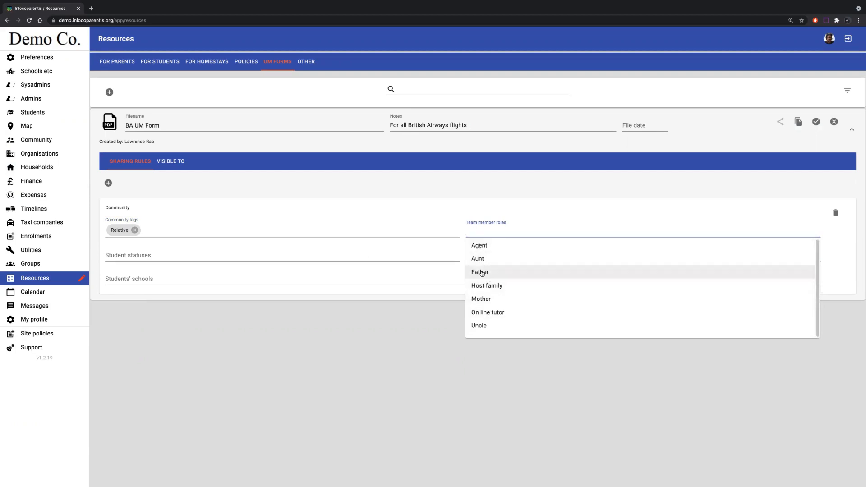
click(511, 229)
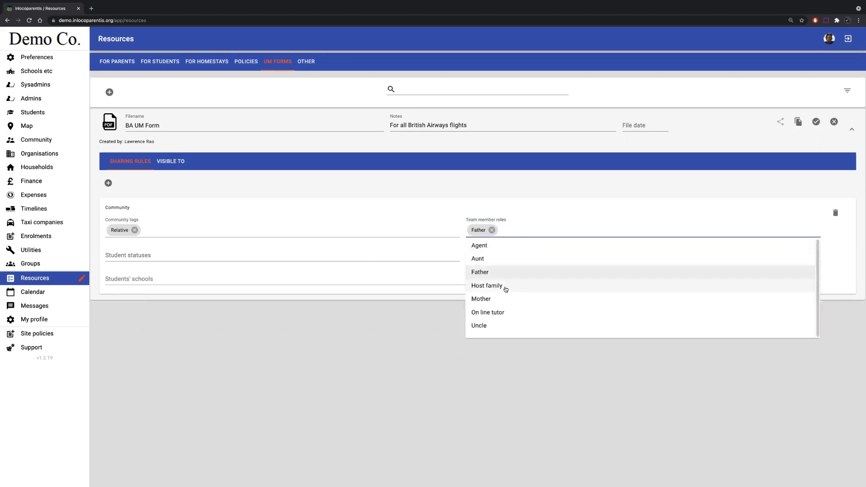
click(493, 299)
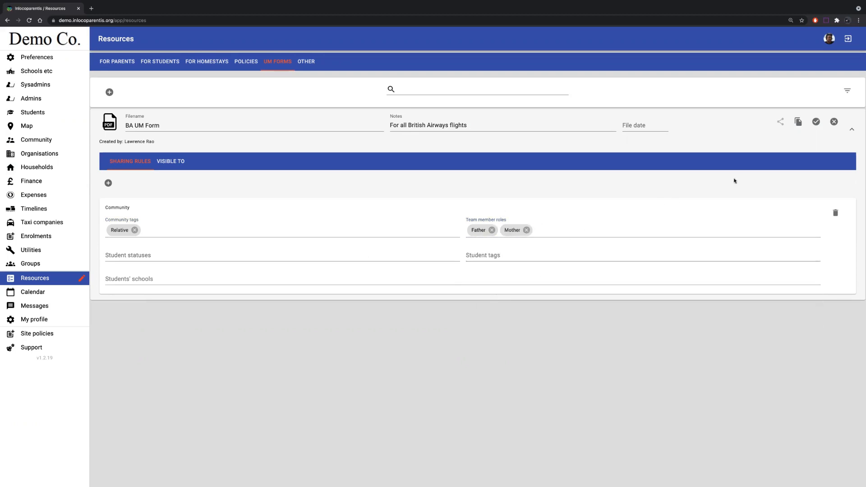
- Save the Community sharing rule and check which community members the BA UM Form is visible to
click(816, 130)
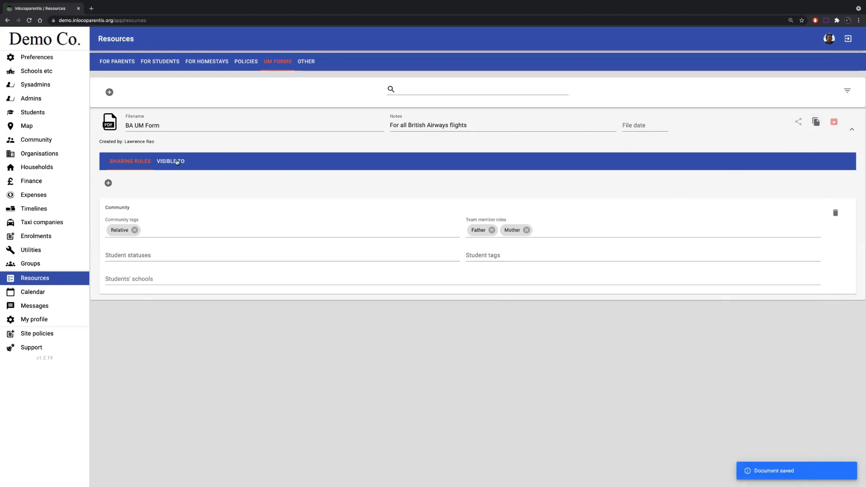
click(181, 161)
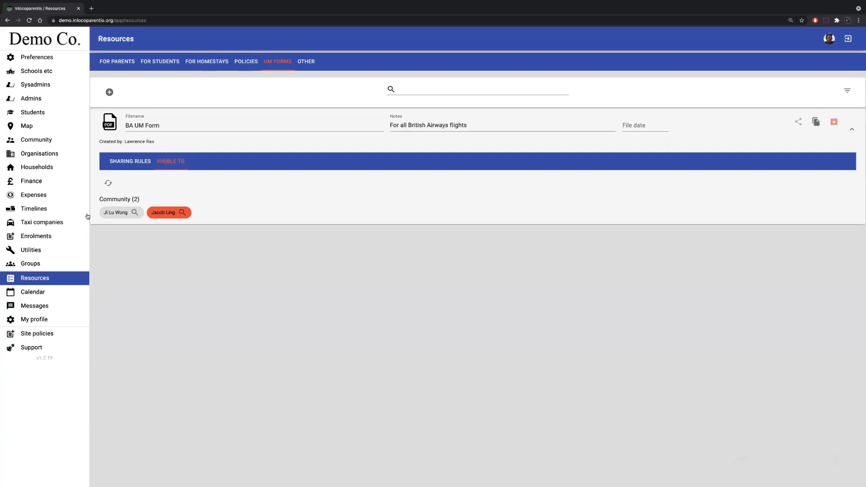
mouse_move(116, 215)
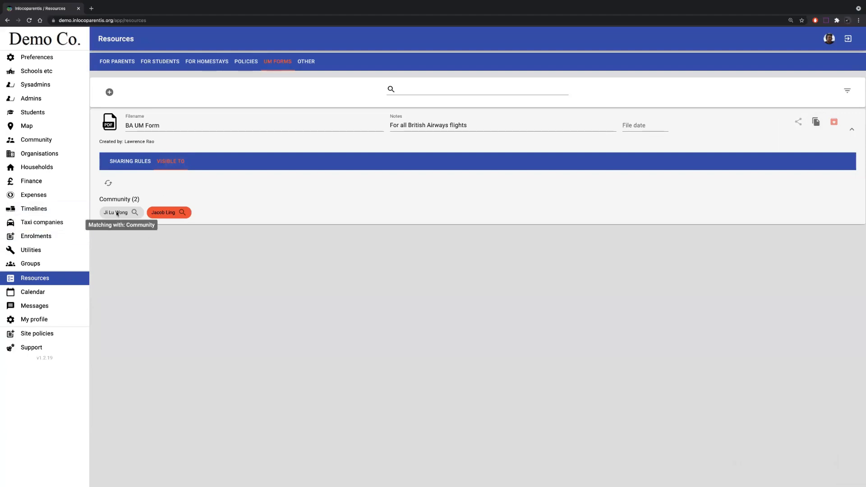
mouse_move(164, 213)
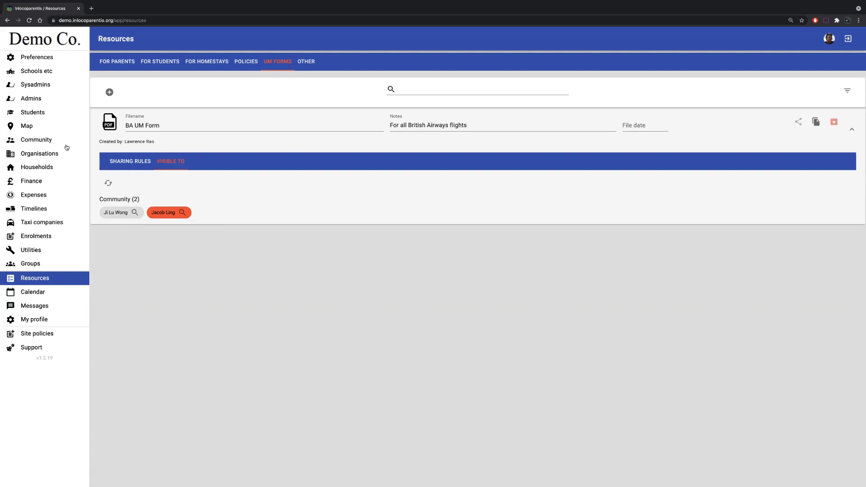
- Examine the students and team member roles linked to the community member flagged in red, and return to the BA UM Form's sharing rules
click(49, 139)
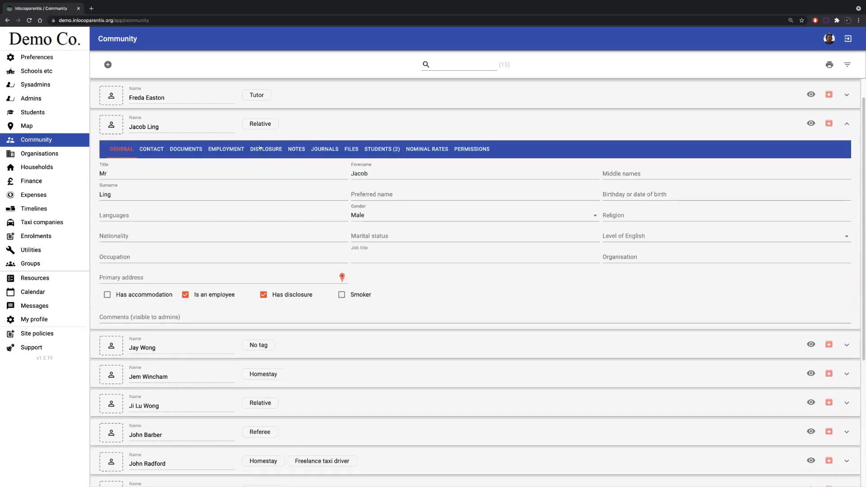
click(380, 150)
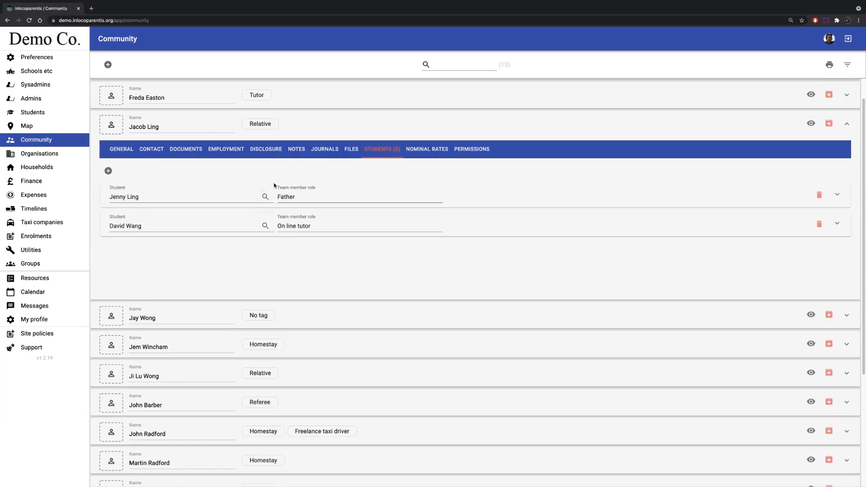
click(367, 122)
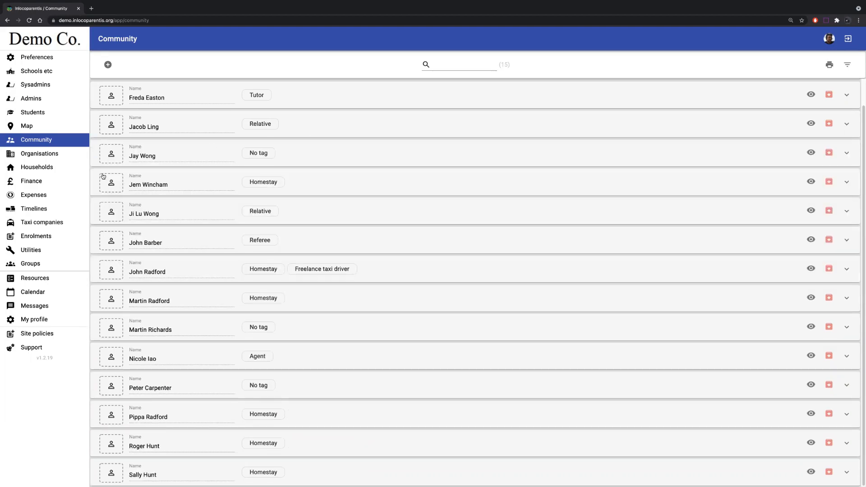
click(46, 279)
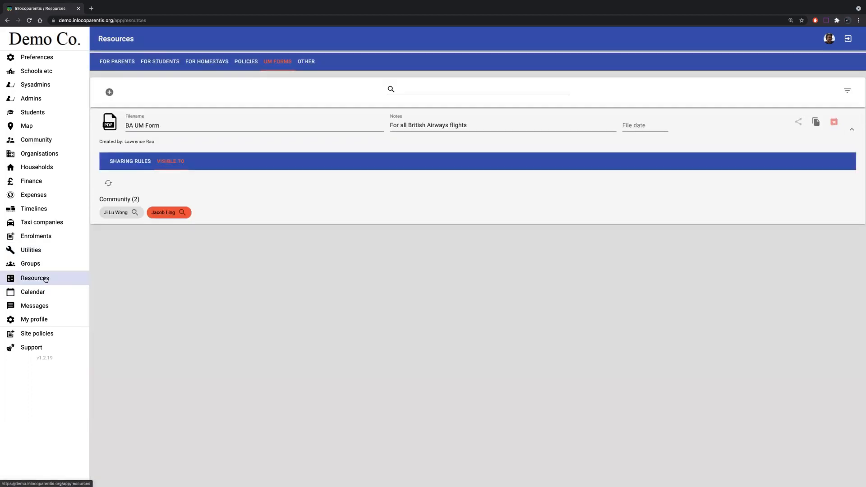
click(140, 162)
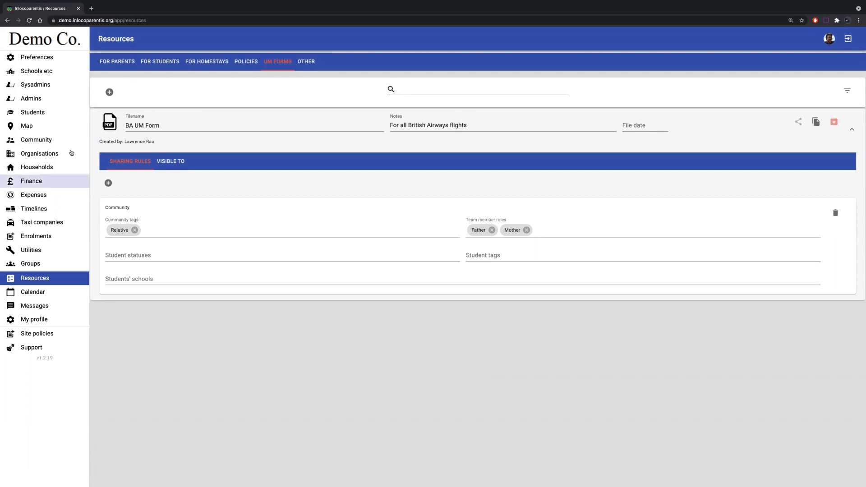
- Check the status and team of the flagged relative's student in an unfiltered student list, and review the BA UM Form's visibility again
click(50, 113)
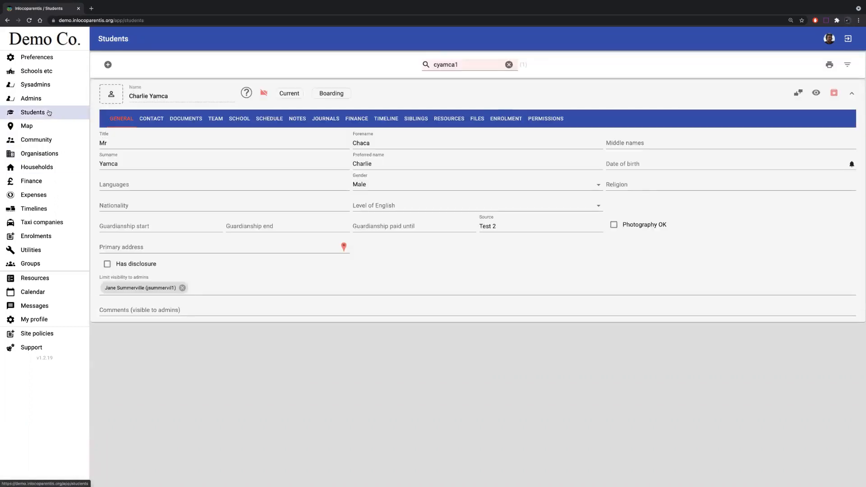
click(509, 64)
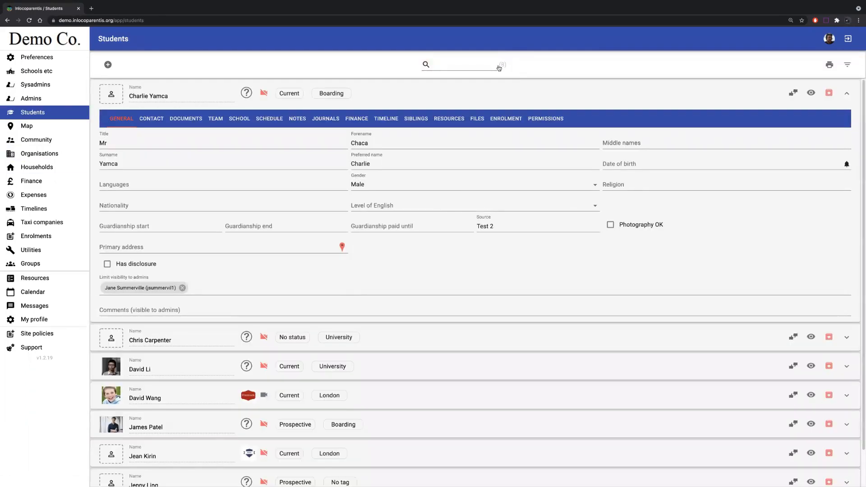
click(421, 93)
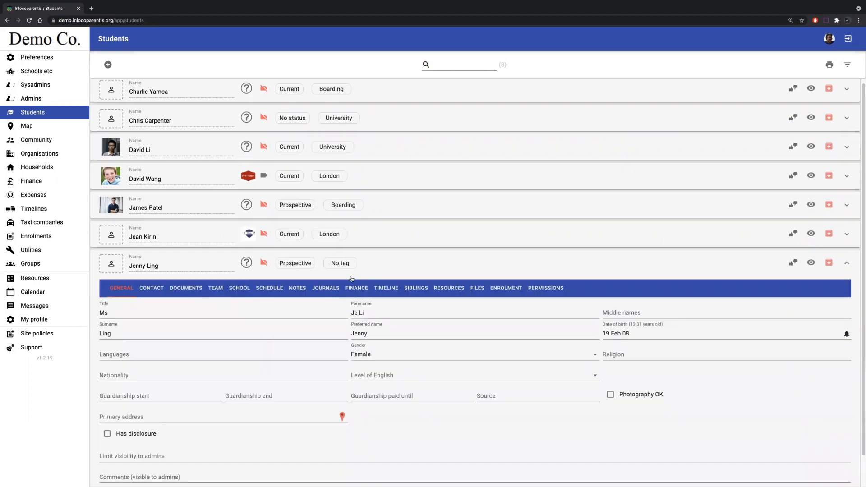
click(218, 290)
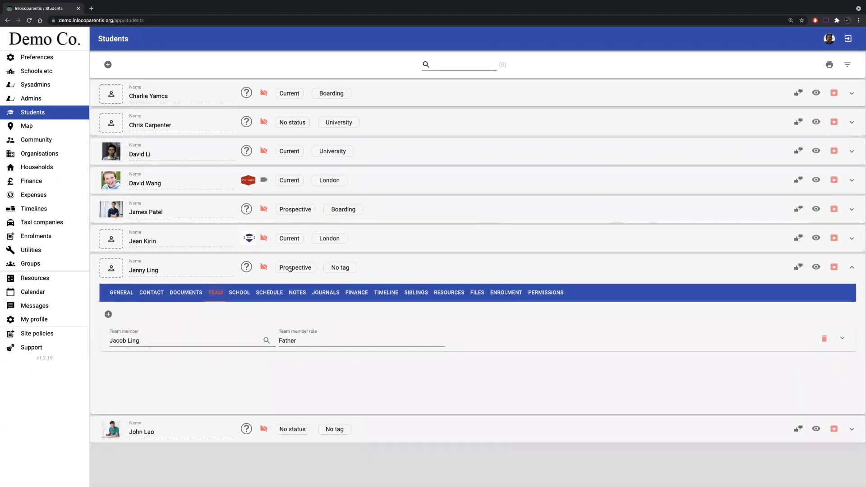
click(389, 264)
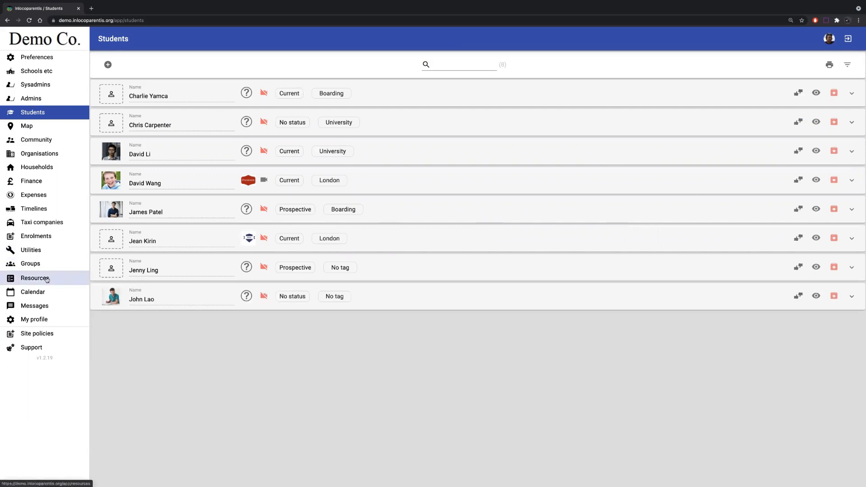
click(47, 280)
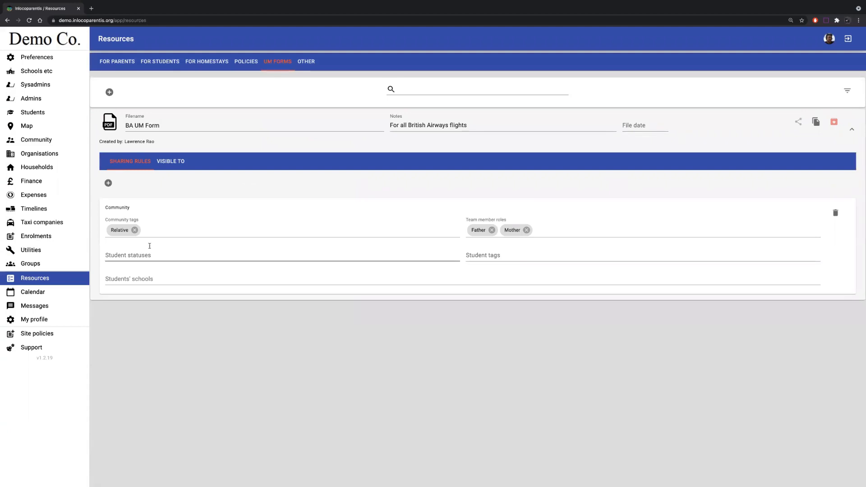
click(176, 166)
mouse_move(155, 213)
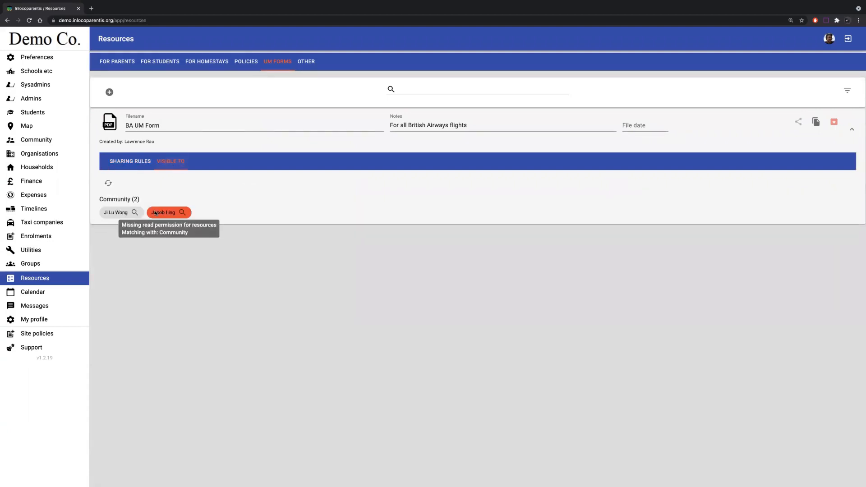
- Limit the Community rule to the student status Current, save the BA UM Form and check who it is visible to
click(133, 164)
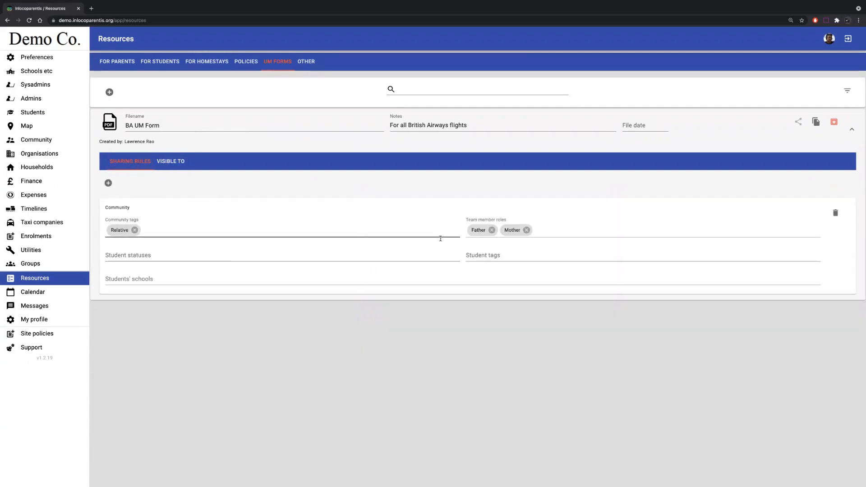
click(128, 257)
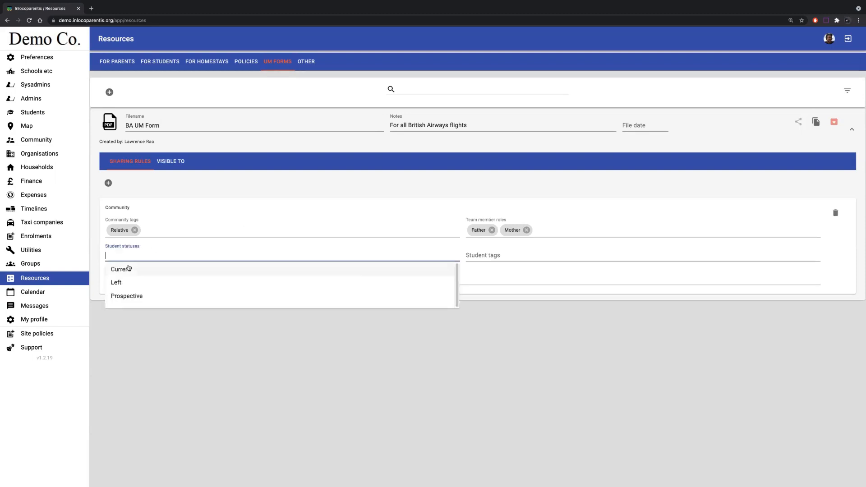
click(127, 269)
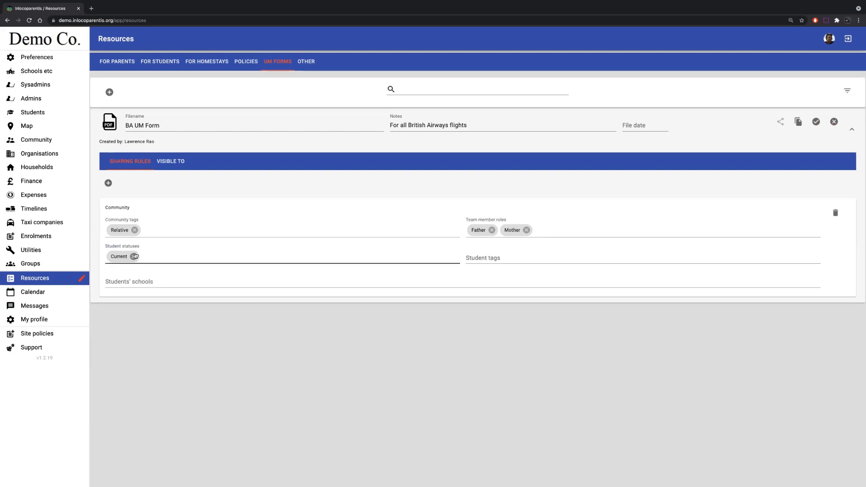
click(818, 123)
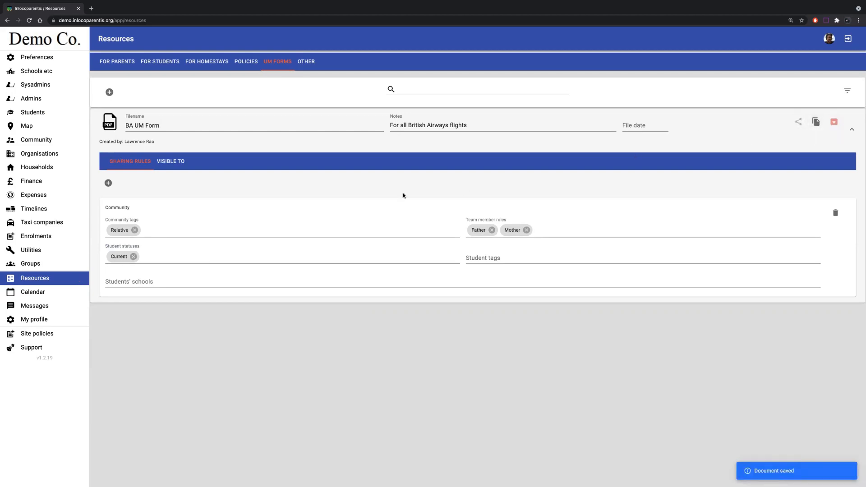
click(171, 162)
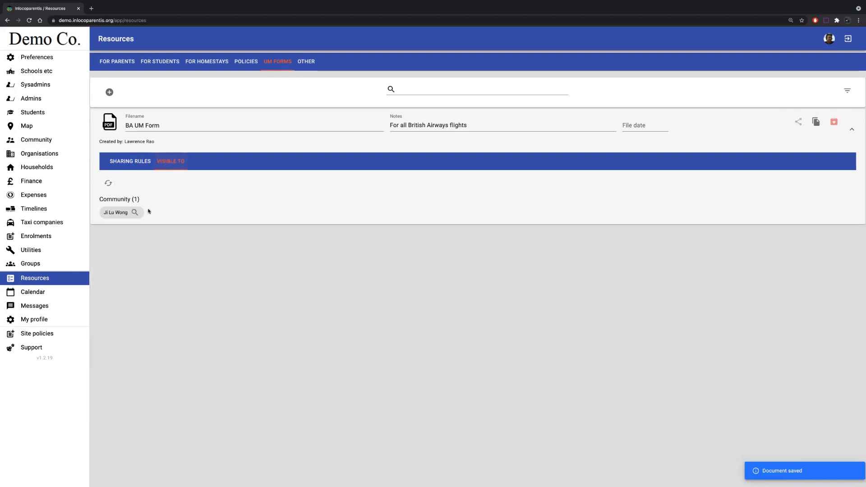
mouse_move(122, 220)
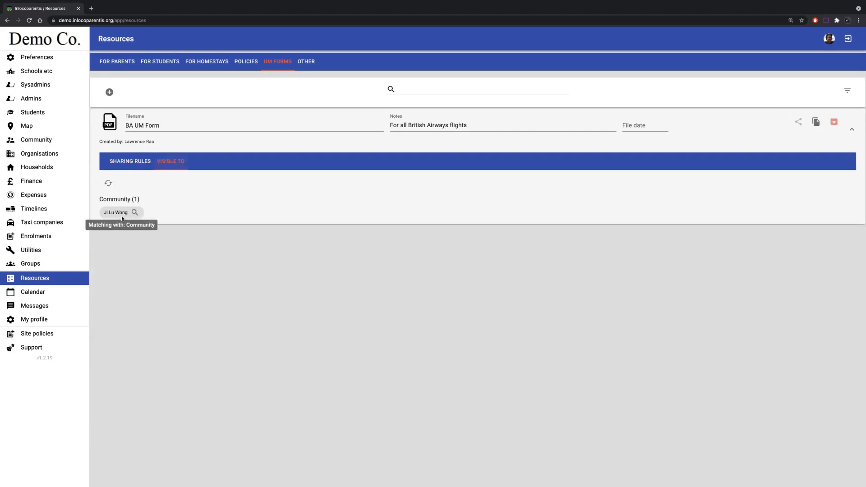
- Remove the Relative community tag from the Community rule, save the BA UM Form and check its visibility
click(127, 165)
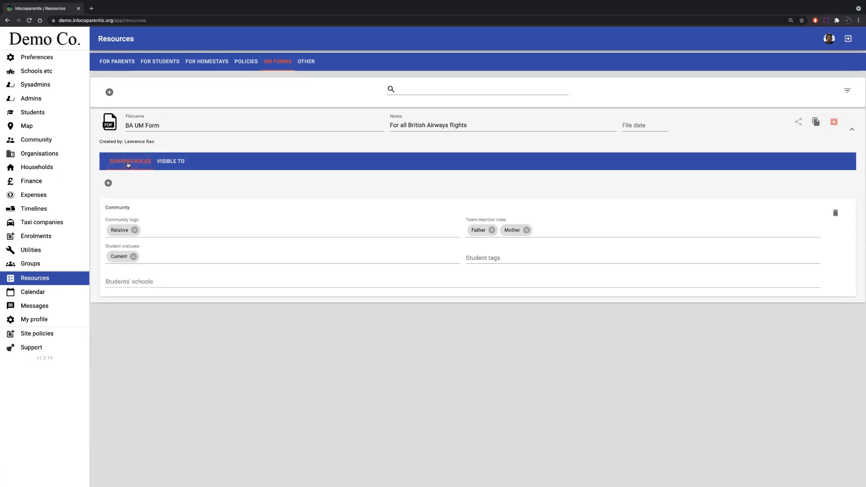
click(134, 230)
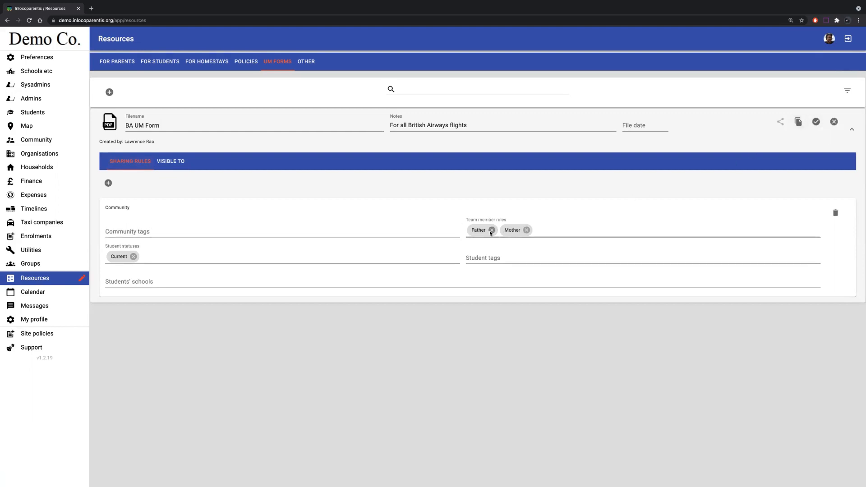
click(816, 121)
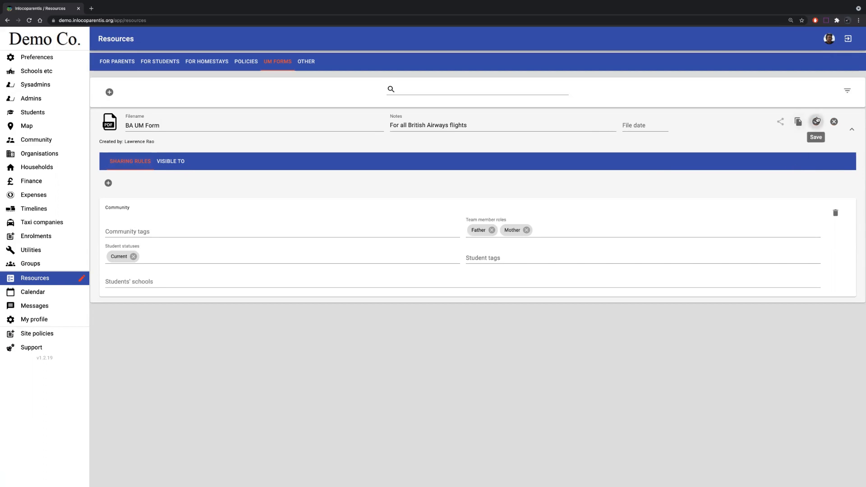
click(176, 161)
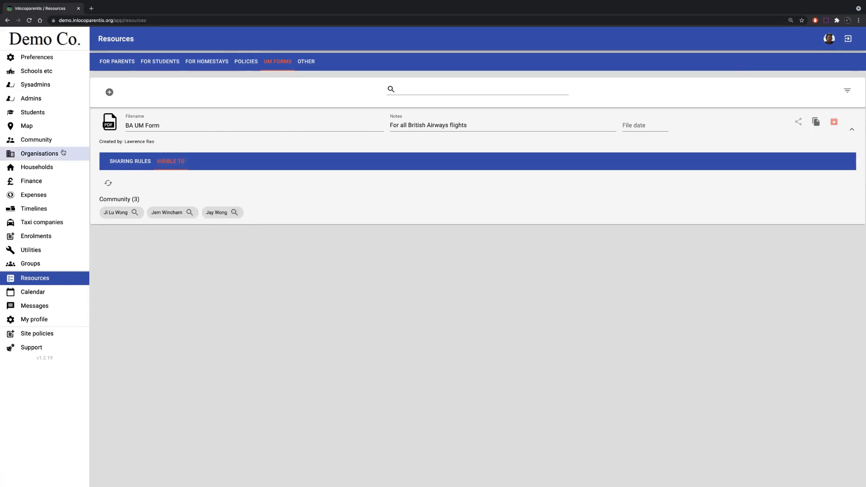
- Open the untagged community member from the BA UM Form's visibility list, tag them as Relative and save
click(234, 212)
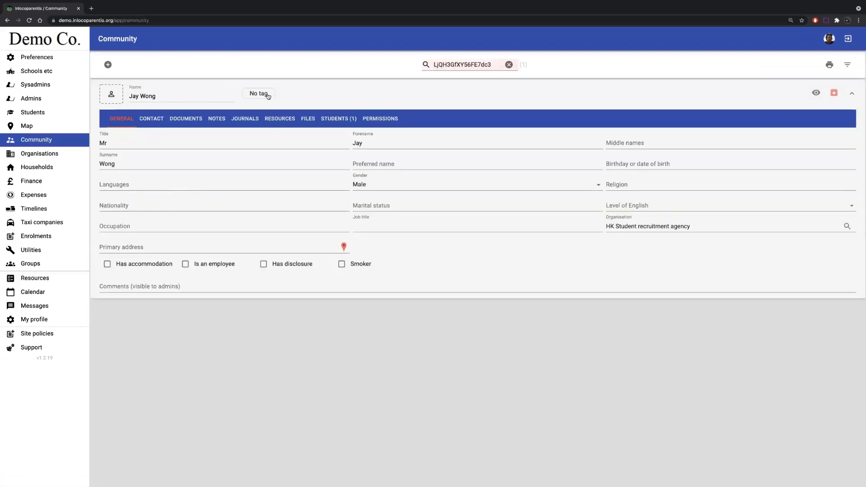
click(263, 94)
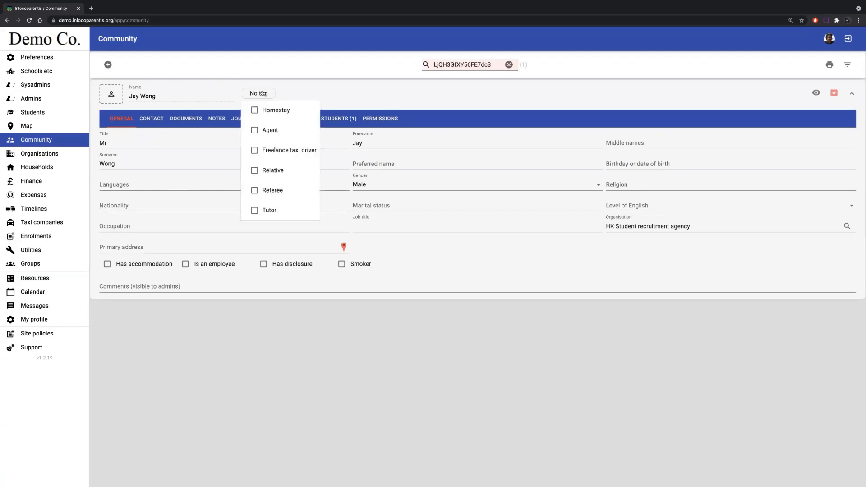
click(257, 171)
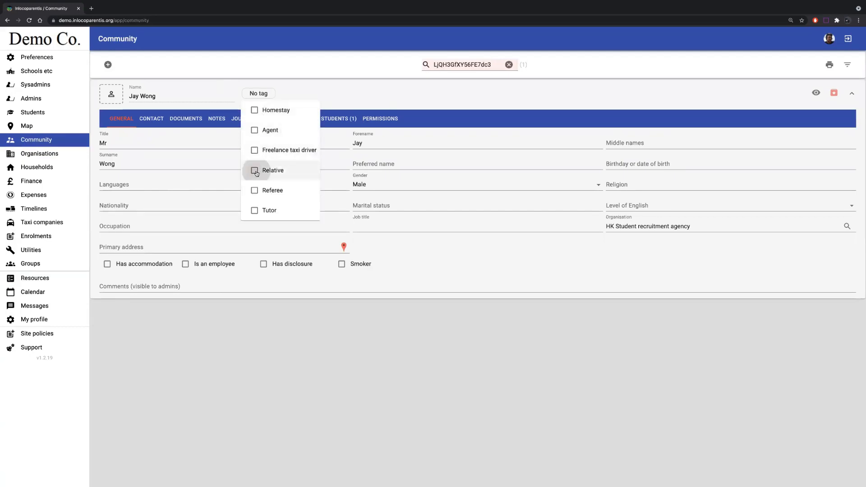
click(817, 93)
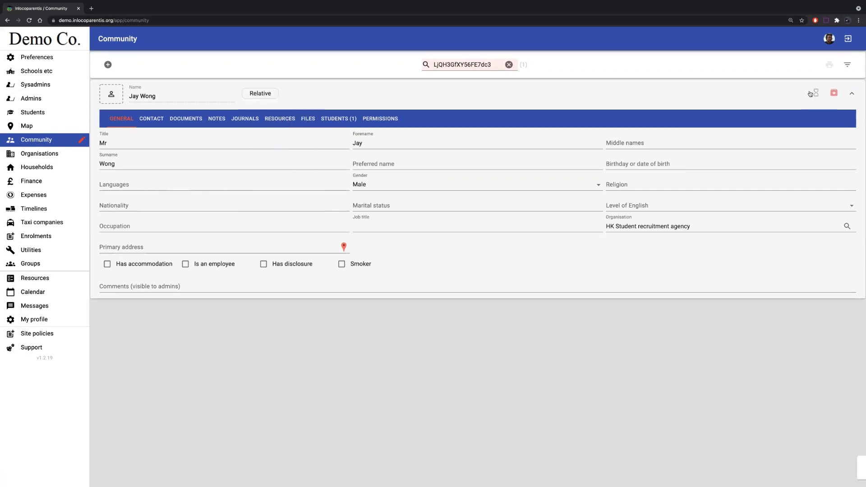
- Examine the students and team member roles linked to the newly tagged relative and to the homestay member from the visibility list
click(328, 124)
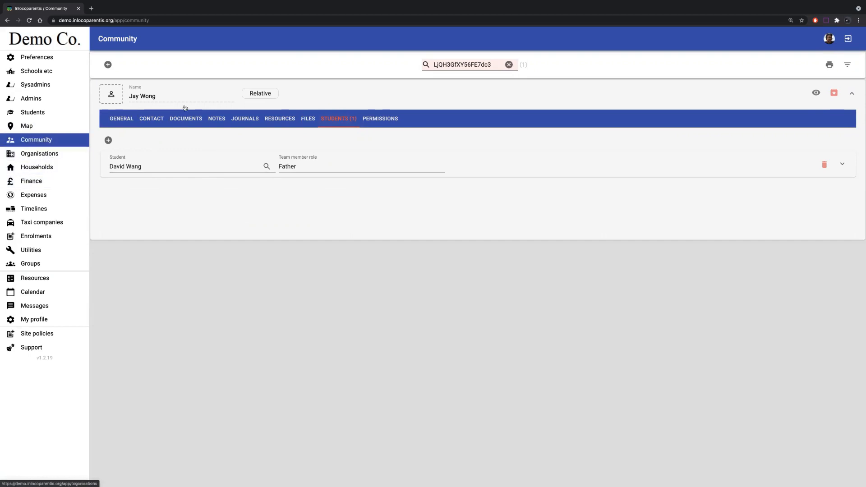
click(508, 64)
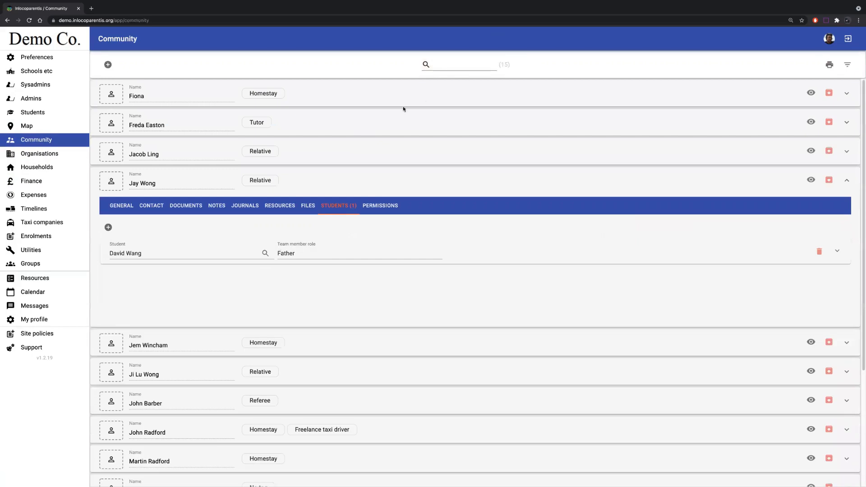
click(368, 186)
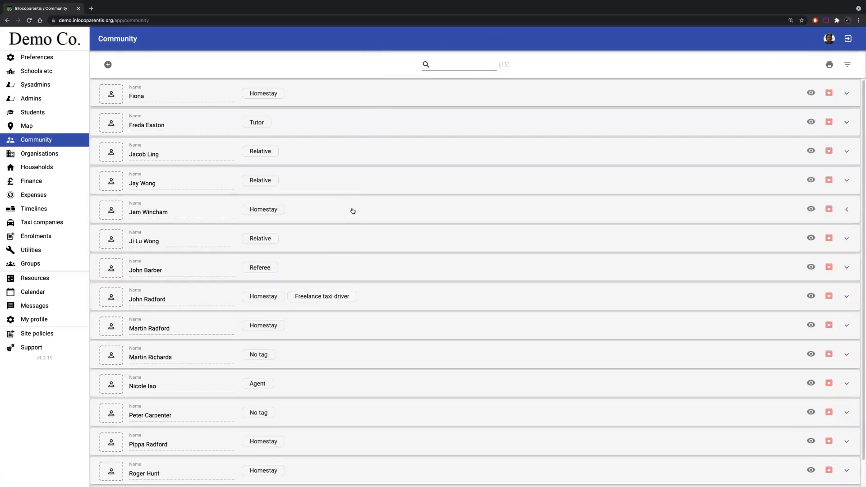
click(353, 211)
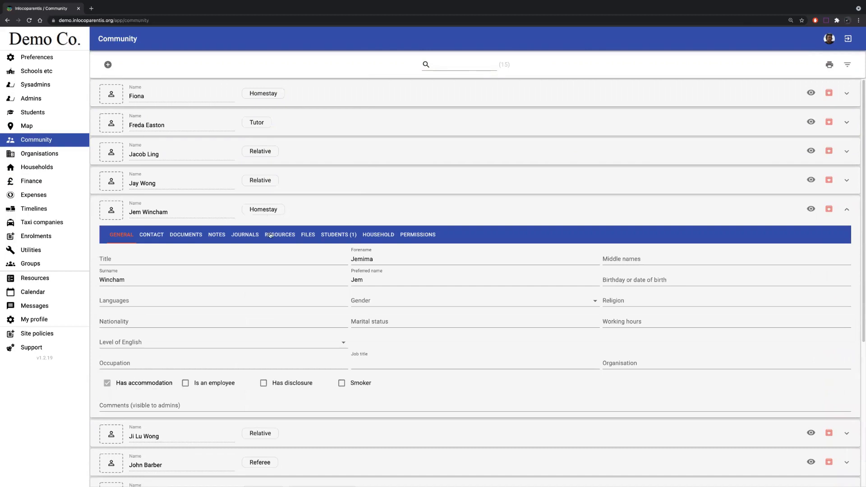
click(337, 235)
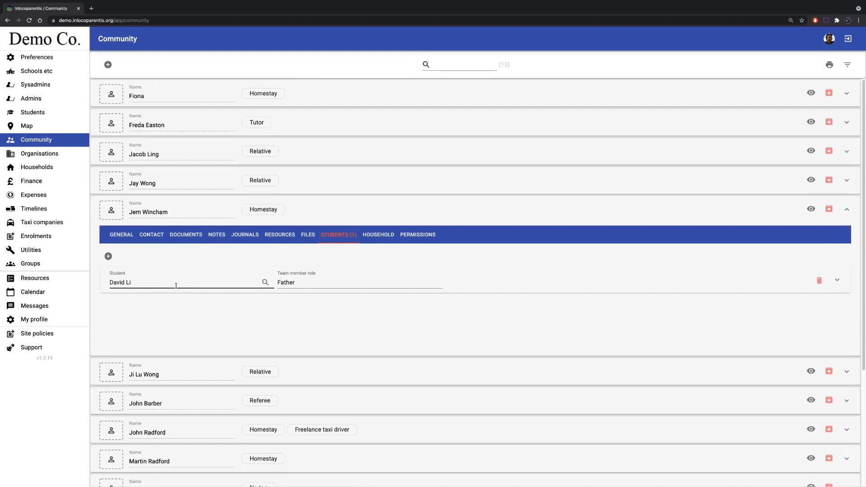
- Set the homestay member's team member role for their linked student to Host family, save it and collapse the record
click(303, 283)
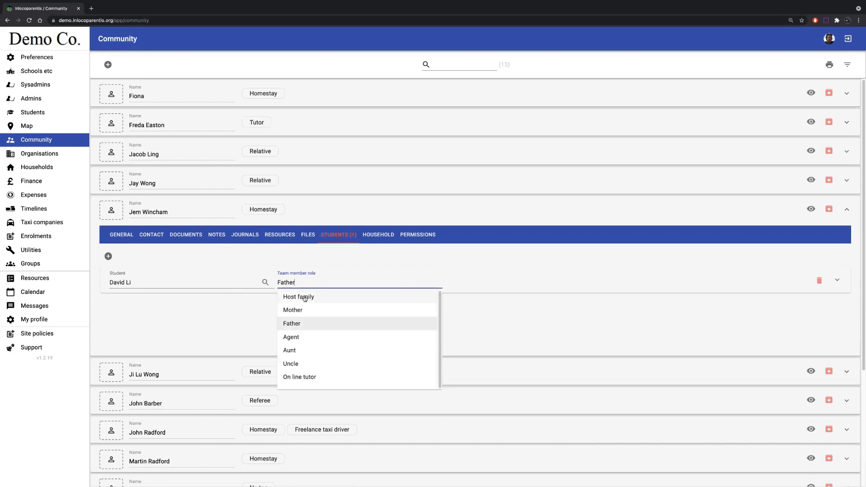
click(304, 298)
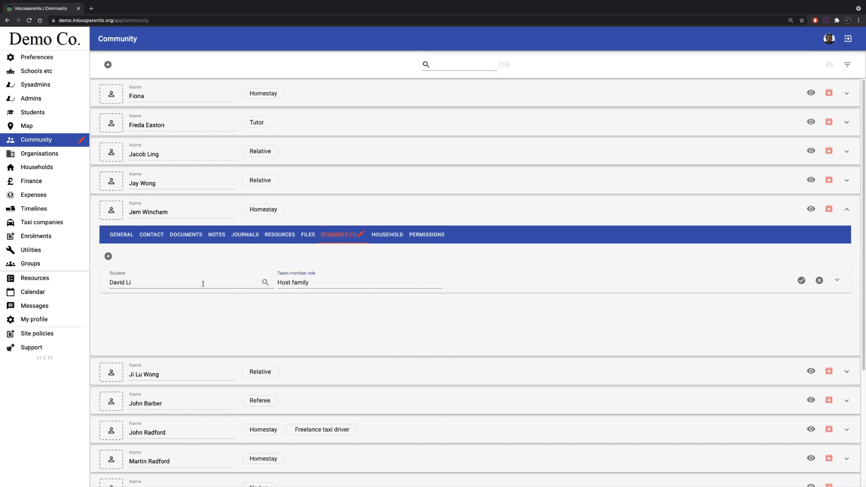
click(801, 282)
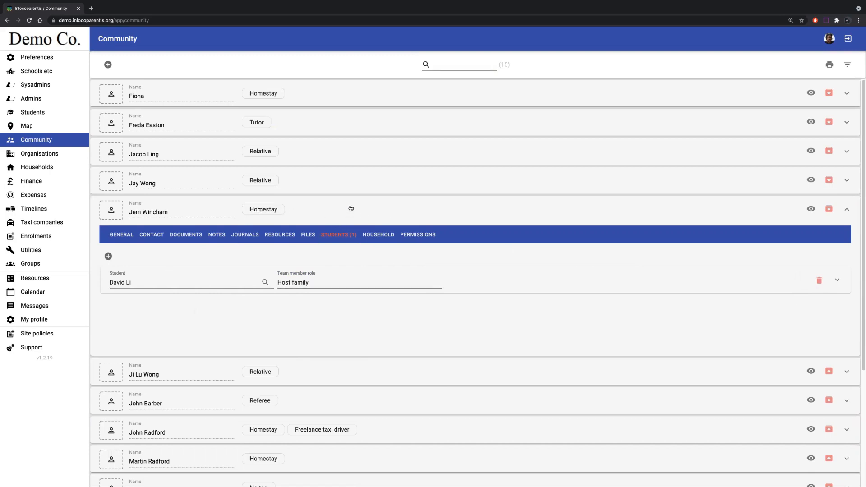
click(351, 208)
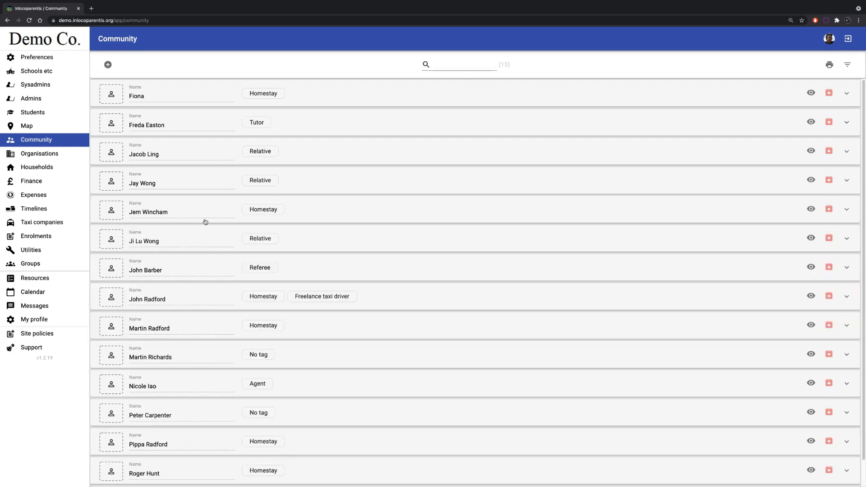
- Add the Relative community tag to the BA UM Form's Community rule, save the form and check who it is visible to
click(41, 278)
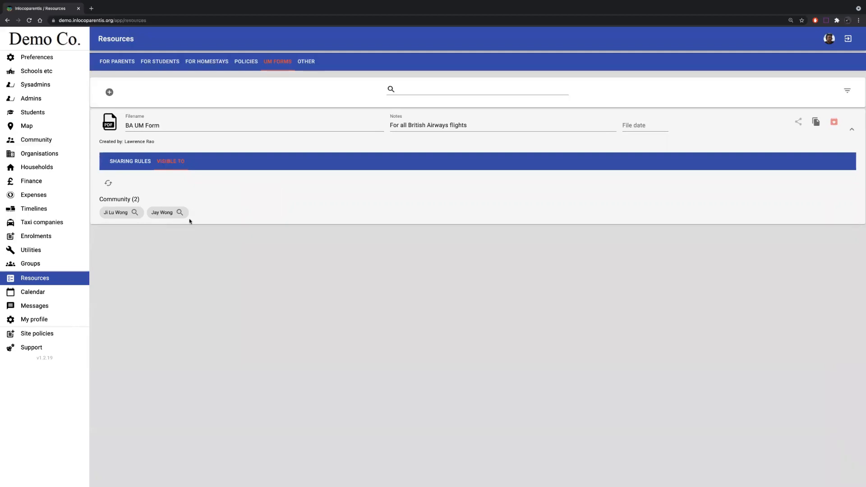
click(141, 163)
click(141, 228)
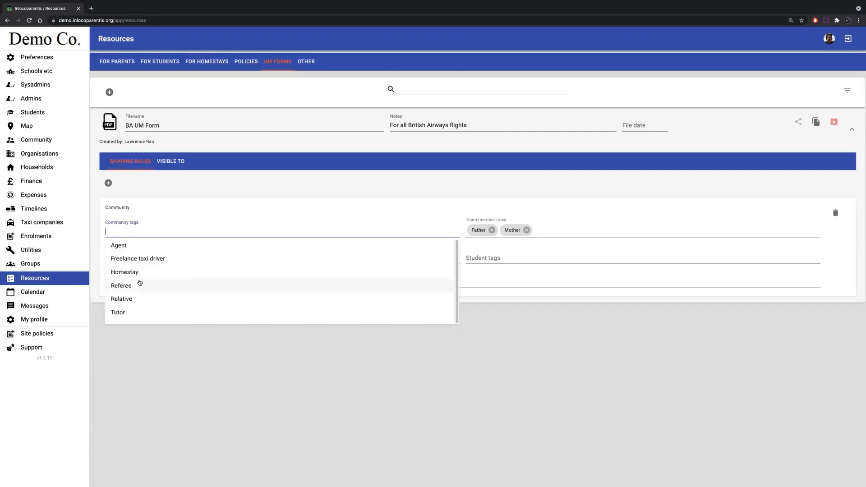
click(132, 299)
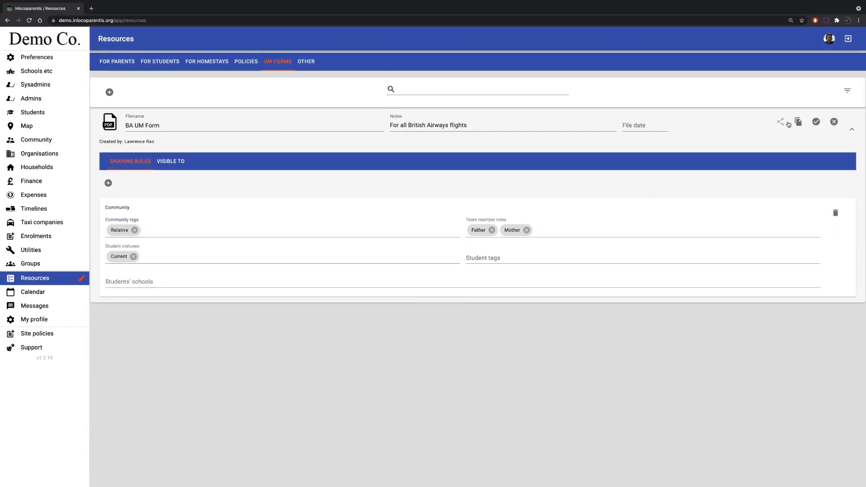
click(816, 122)
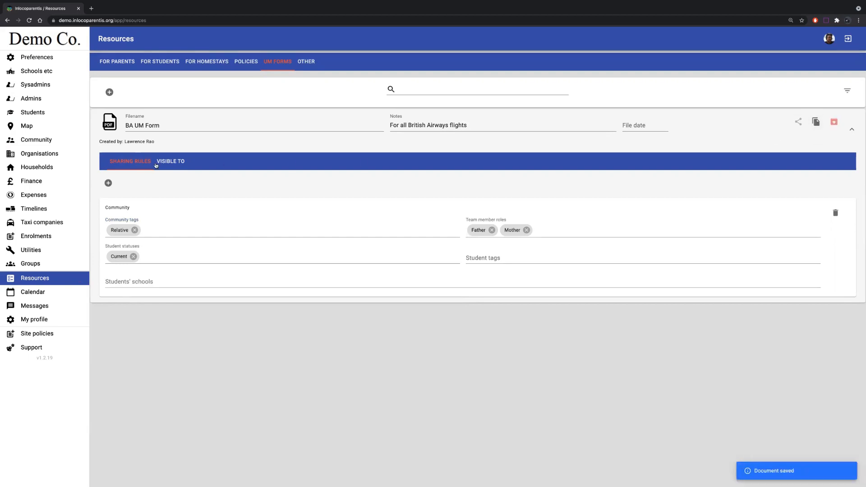
click(171, 165)
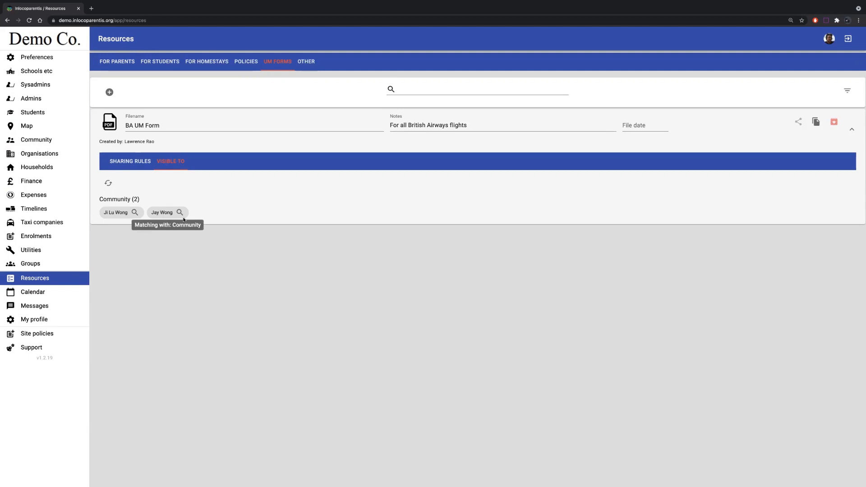
- Set the prospective University student's status to Current, add the London tag and save the student record
click(132, 159)
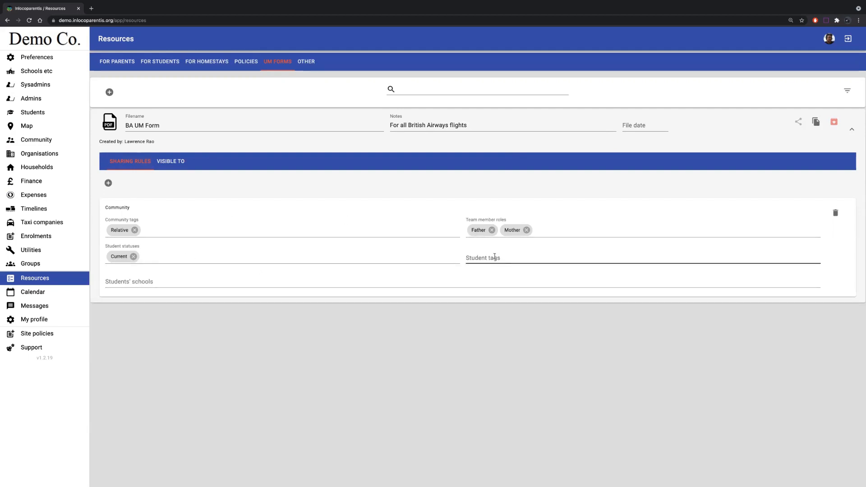
click(32, 112)
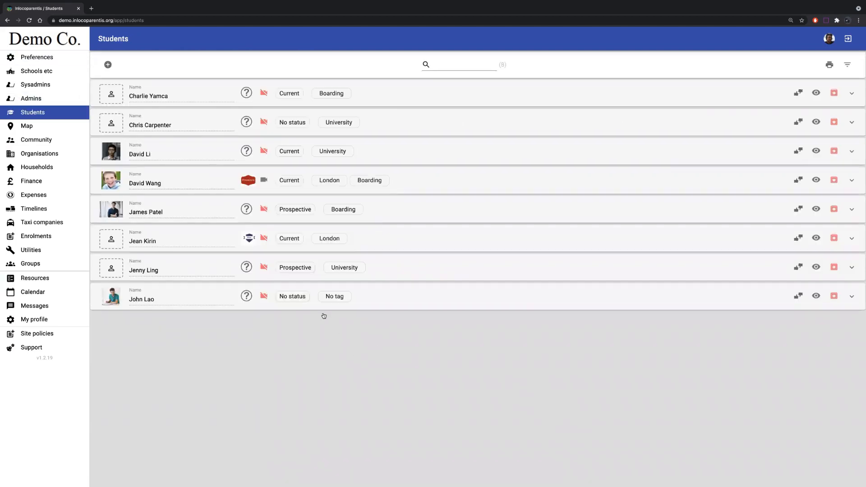
click(293, 269)
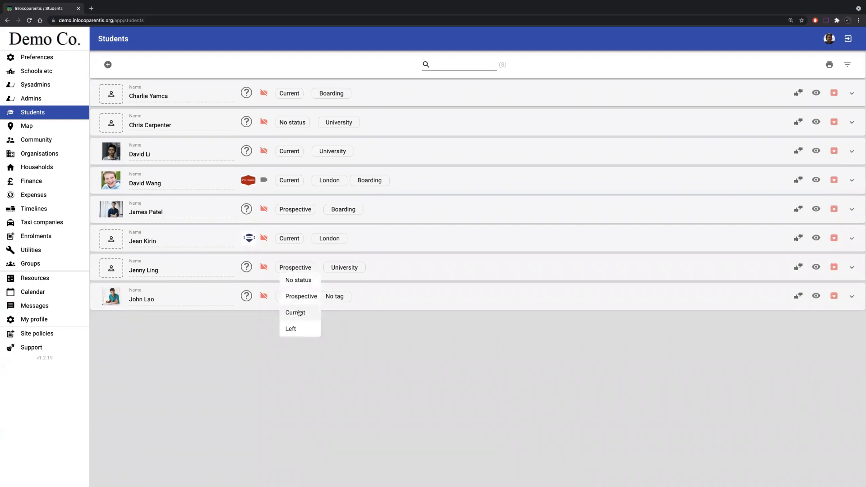
click(299, 313)
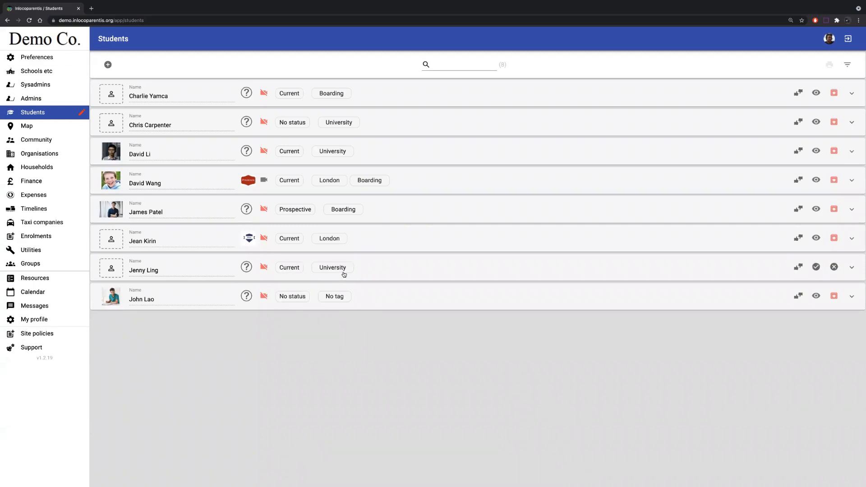
click(341, 269)
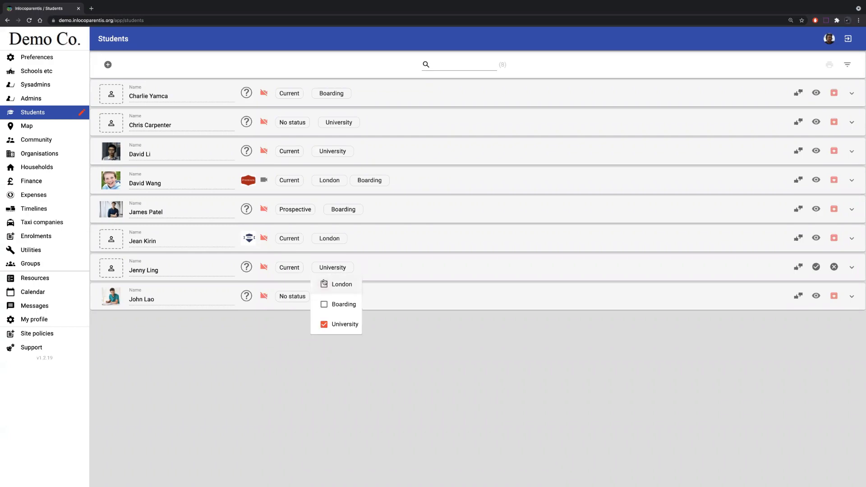
click(324, 283)
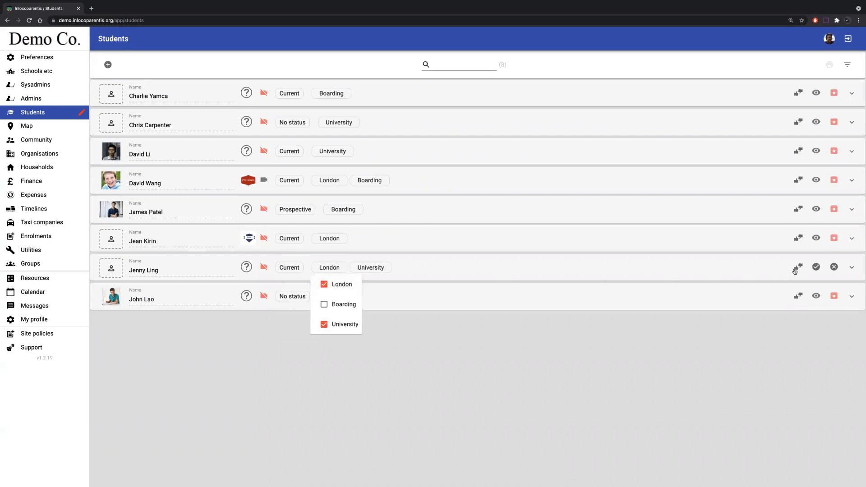
click(815, 267)
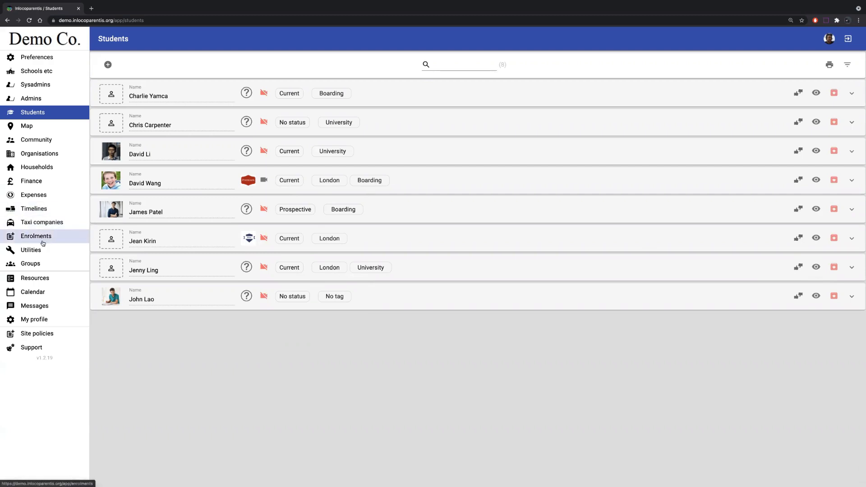
- Limit the BA UM Form's Community rule to the student tag London and check the form's visibility
click(40, 277)
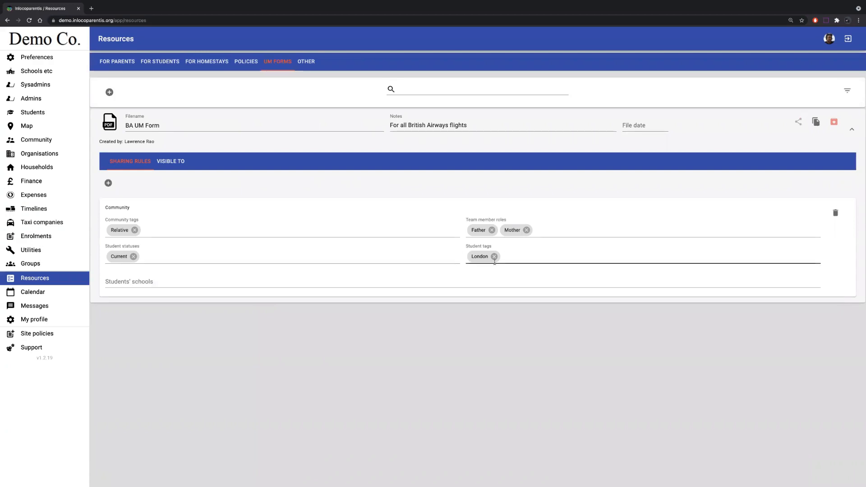
click(174, 166)
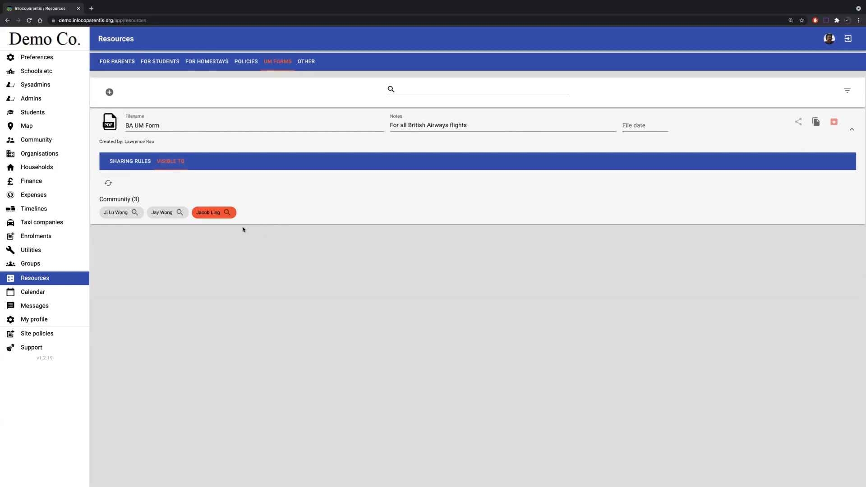
click(128, 163)
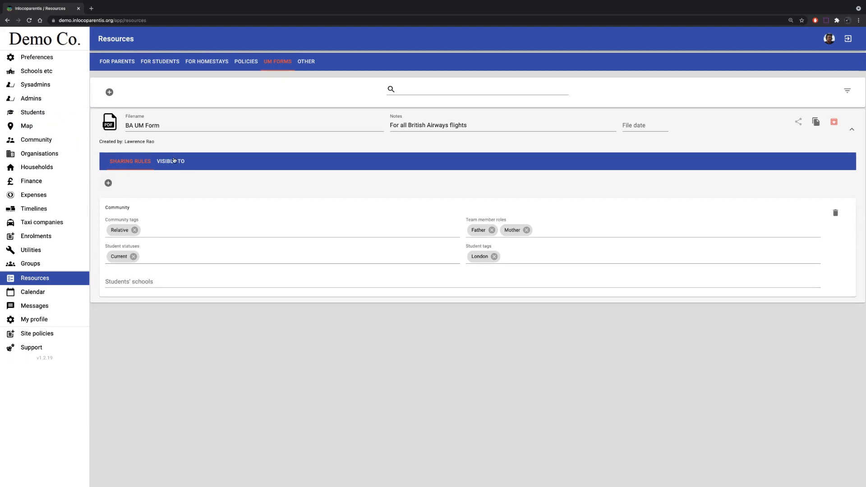
- Examine the school details of two London-tagged students: the one also tagged Boarding and the one also tagged University
click(40, 114)
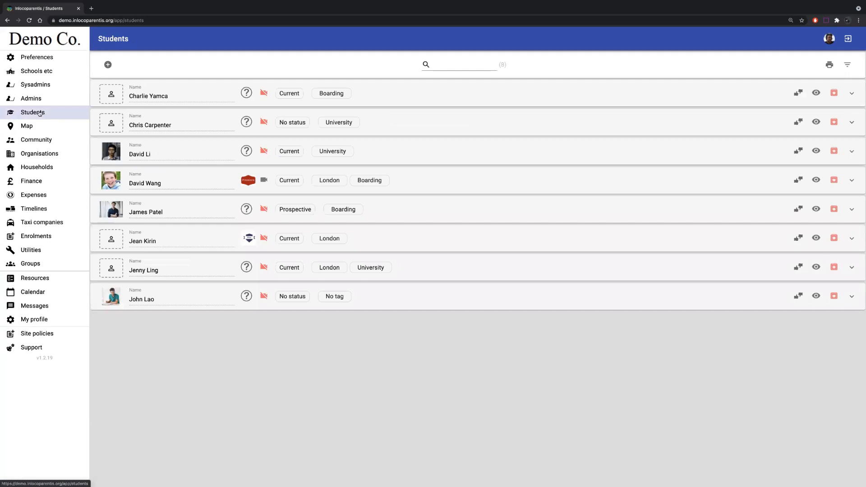
click(431, 178)
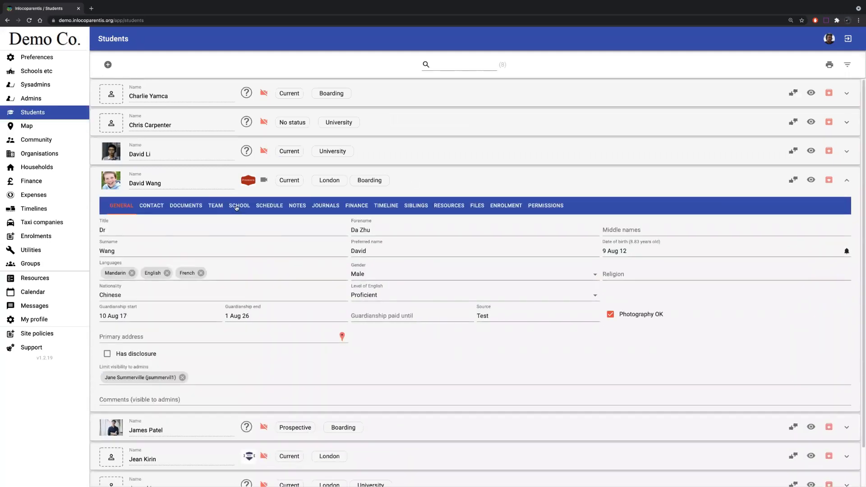
click(237, 207)
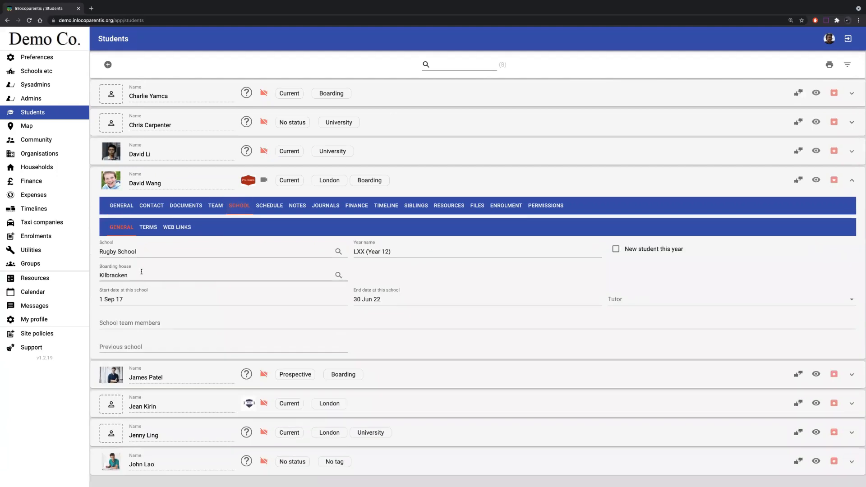
click(411, 181)
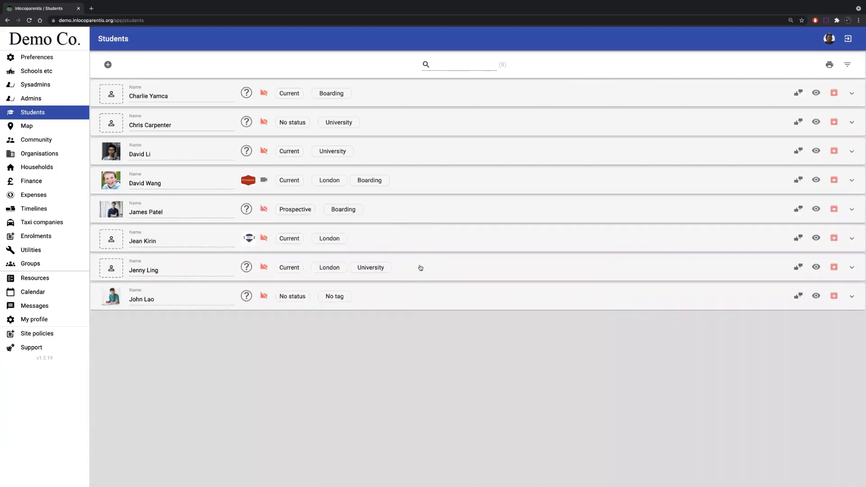
click(422, 266)
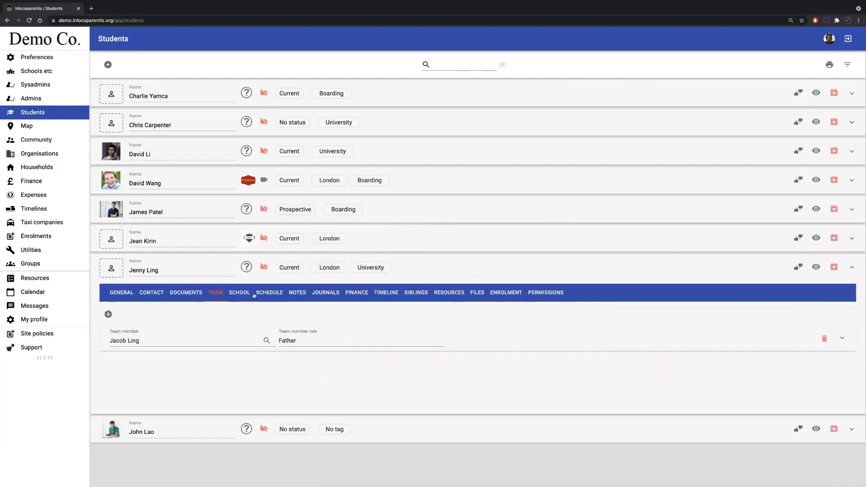
click(248, 293)
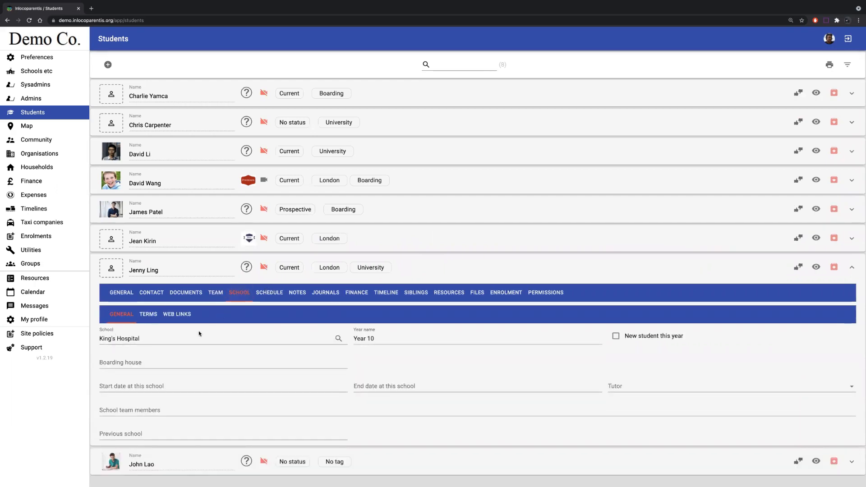
click(461, 266)
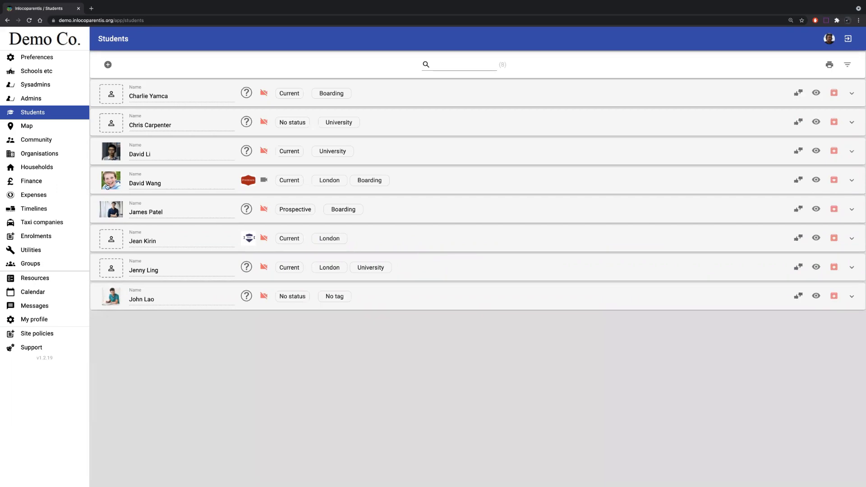
- Limit the Community rule to students at Rugby School, save the BA UM Form and check who it is visible to
click(28, 280)
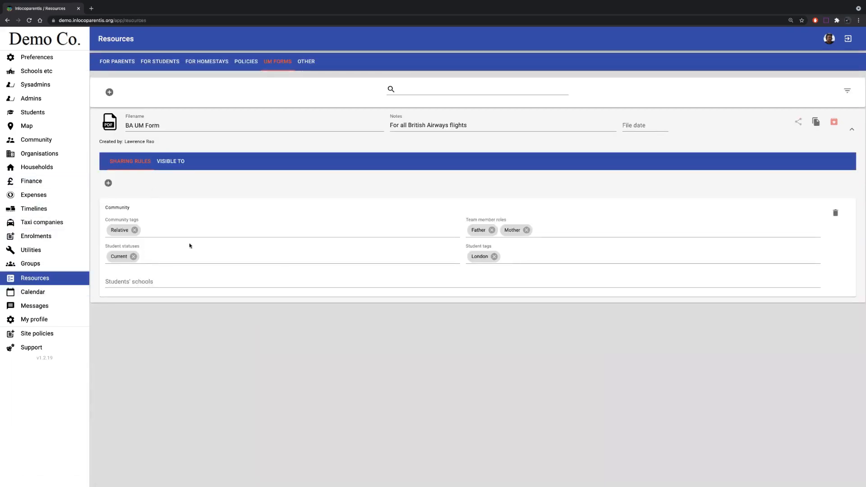
click(146, 282)
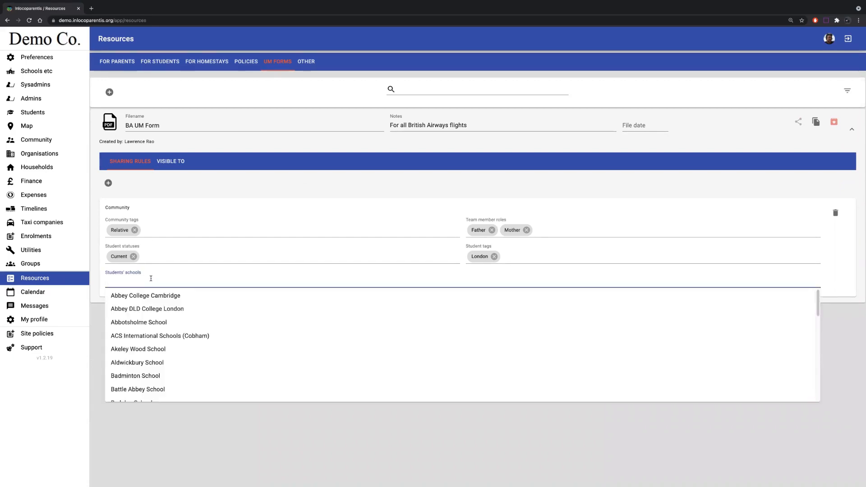
text(rugb)
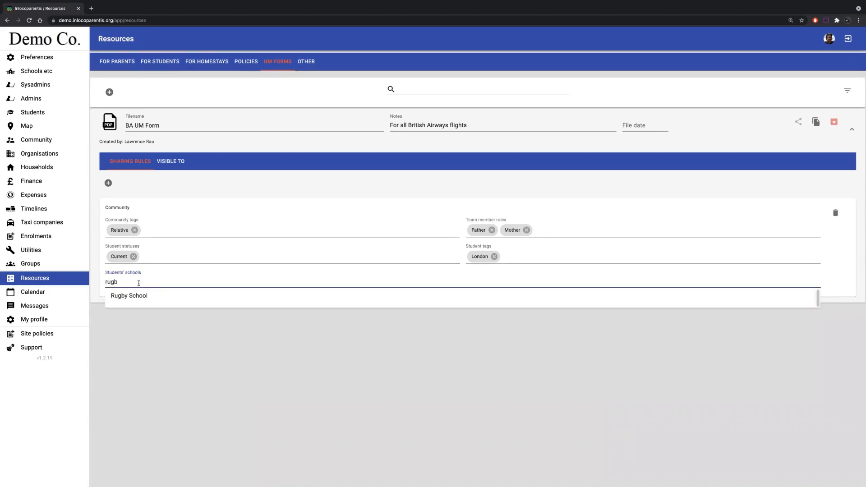
click(139, 294)
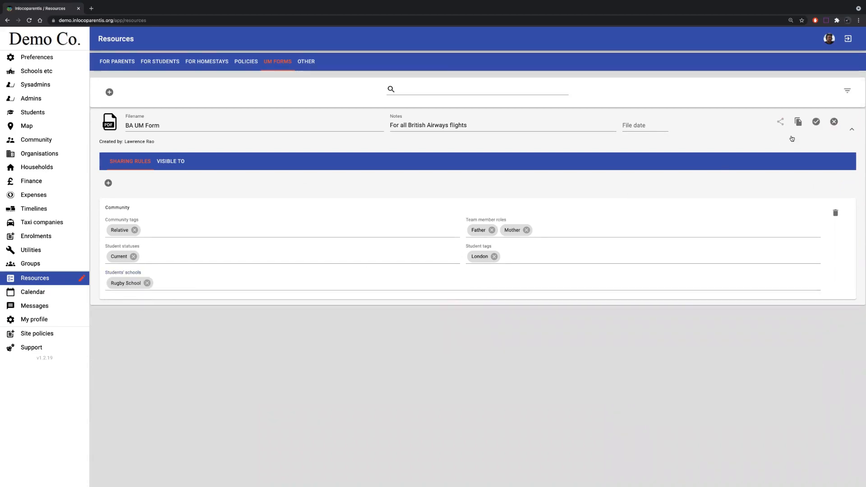
click(815, 123)
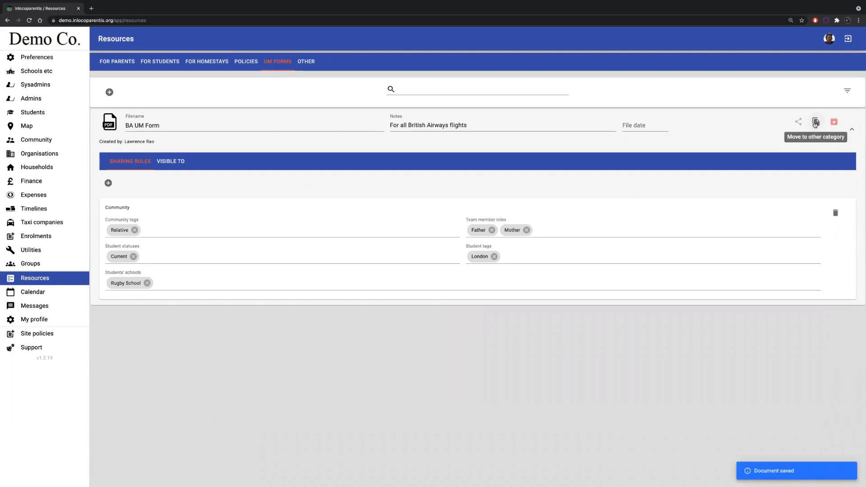
click(171, 162)
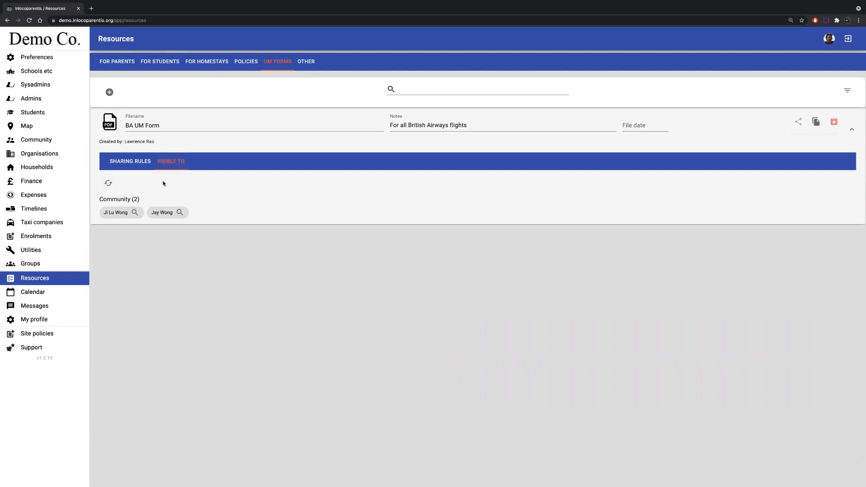
- Delete the Community rule from the BA UM Form's sharing rules
click(132, 163)
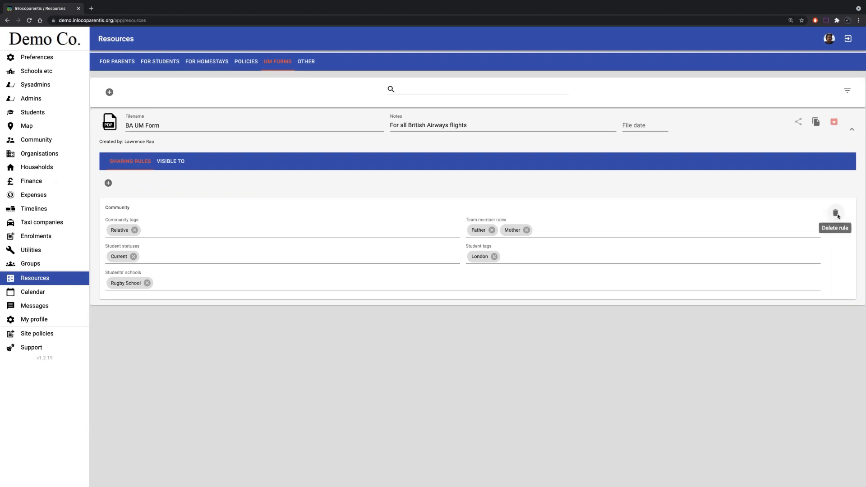
click(836, 214)
click(482, 268)
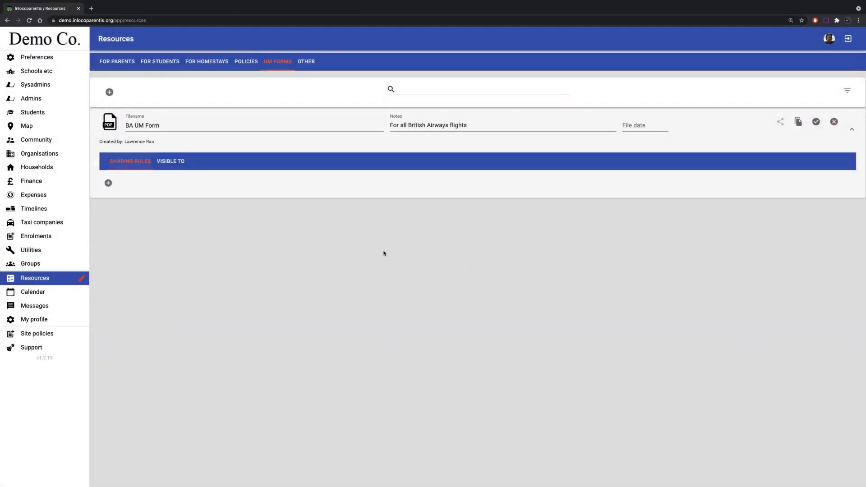
- Add a Students of households sharing rule for the first listed household to the BA UM Form, save it and check who it is visible to
click(109, 183)
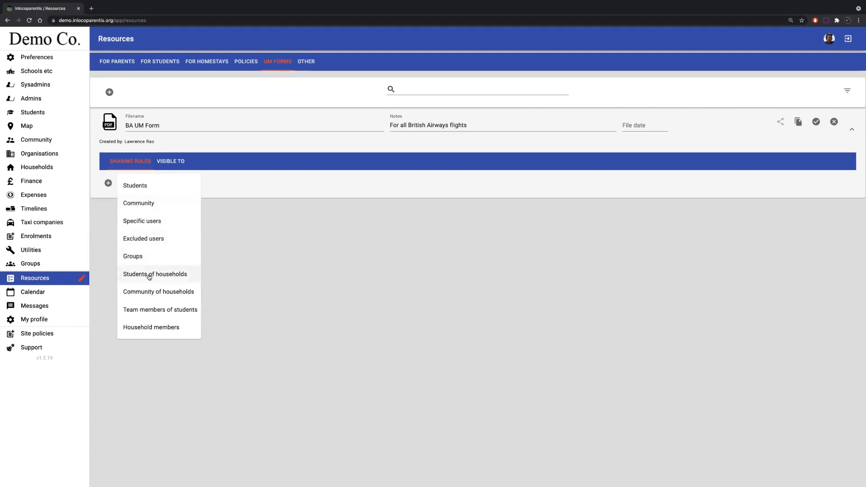
click(149, 275)
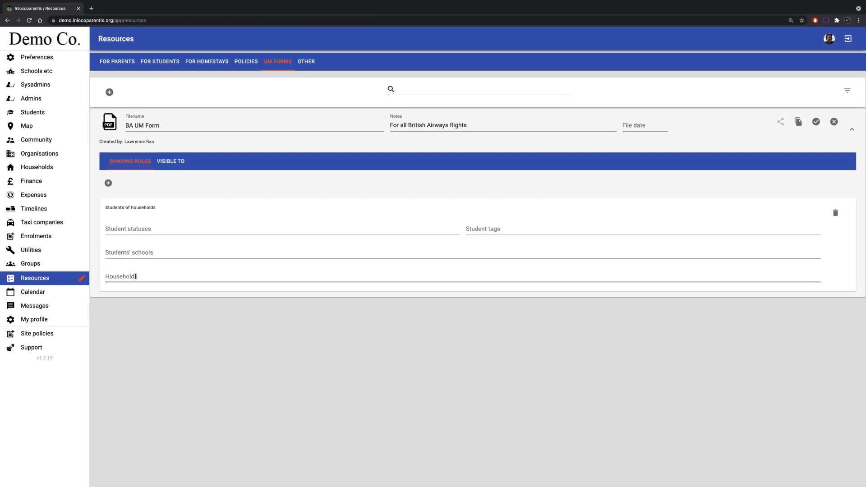
click(136, 277)
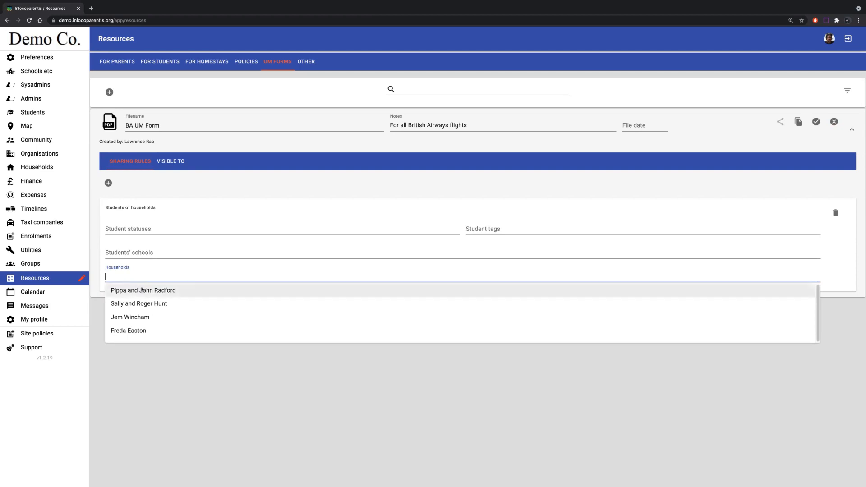
click(141, 290)
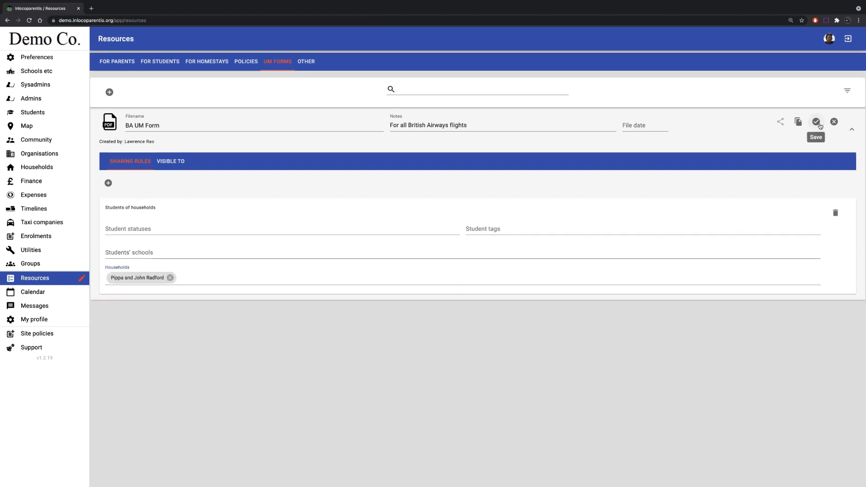
click(815, 122)
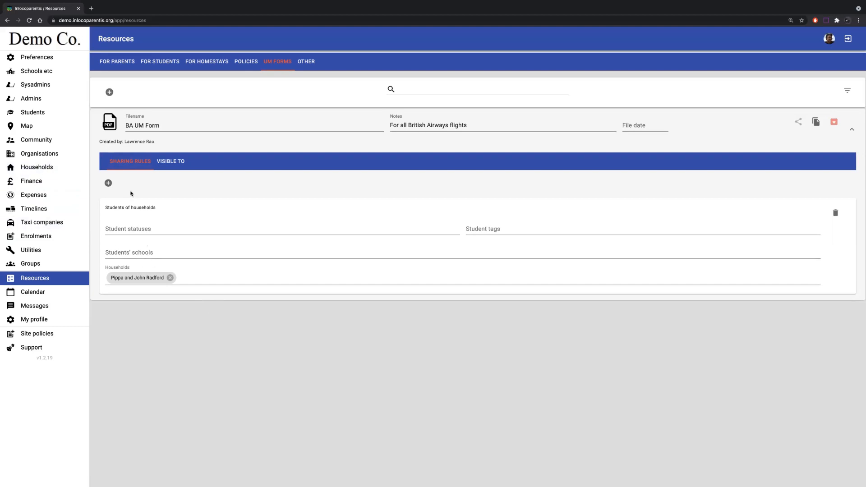
click(175, 163)
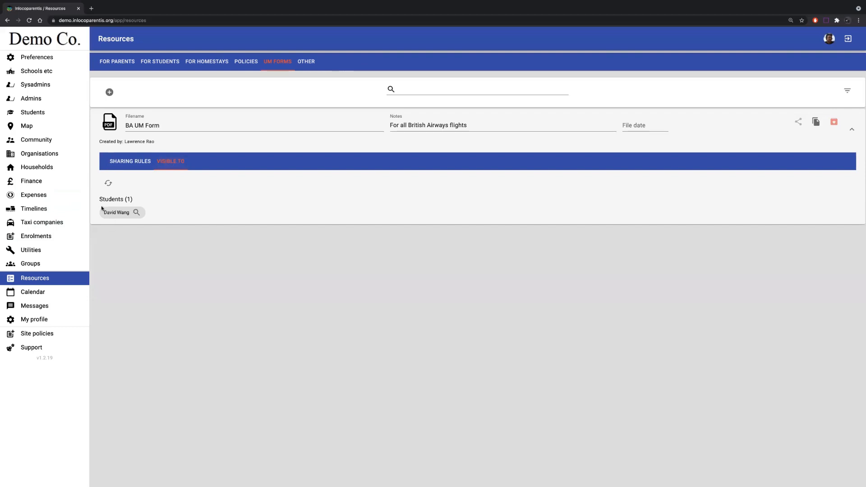
- Examine the room booking of the household used in the rule and the students linked to its first household member
click(51, 166)
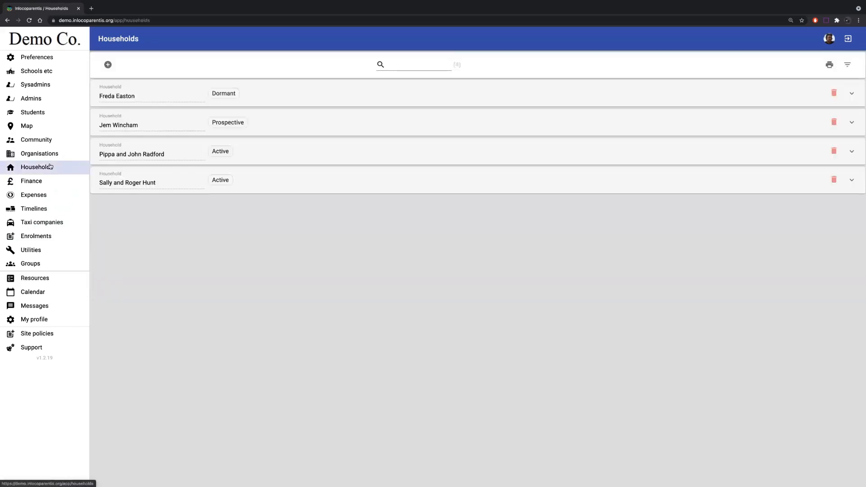
click(297, 150)
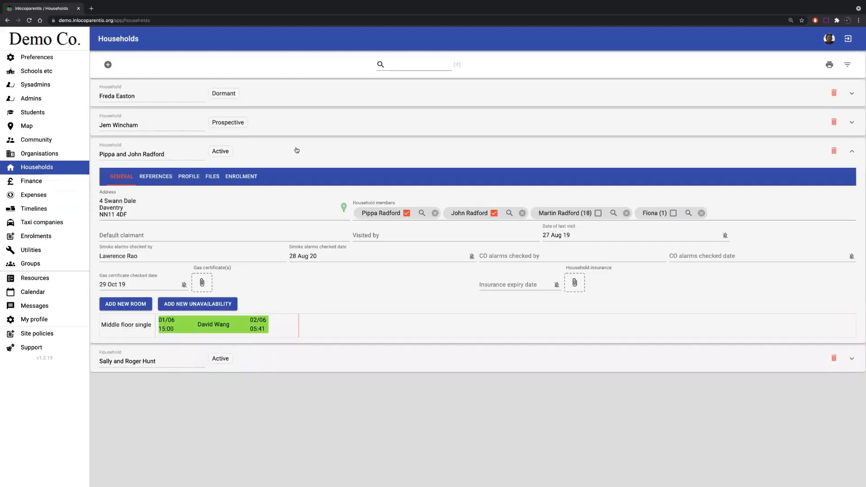
click(81, 170)
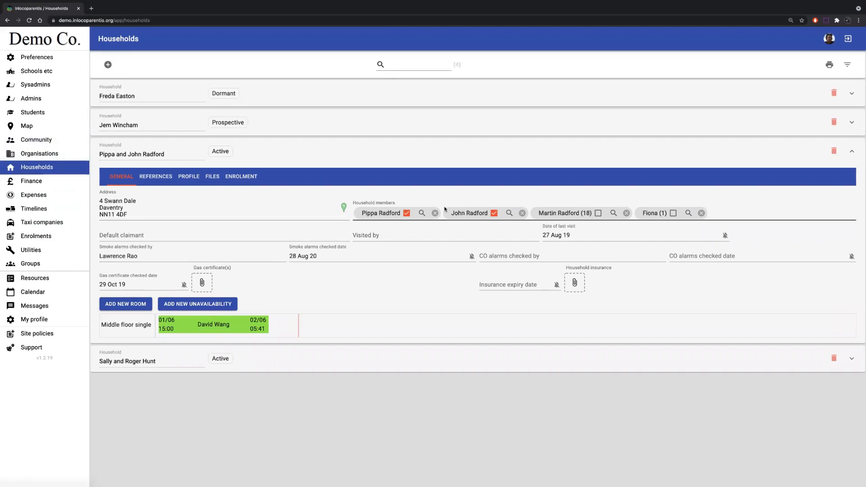
click(423, 213)
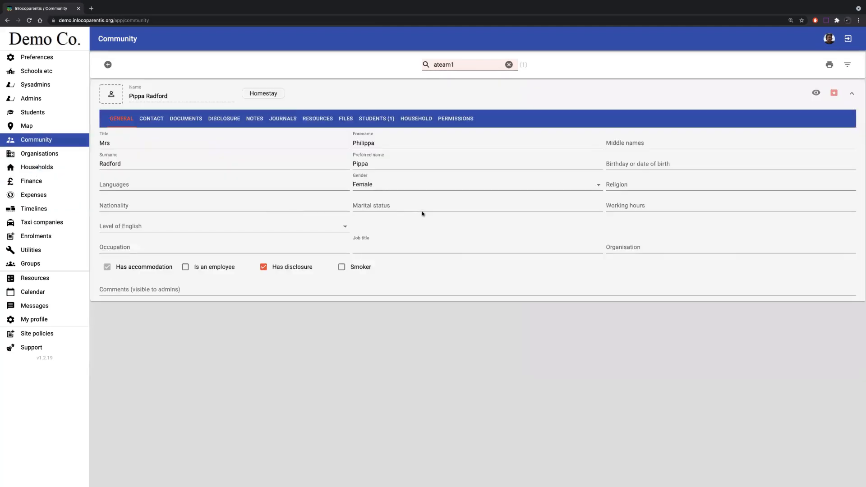
click(374, 120)
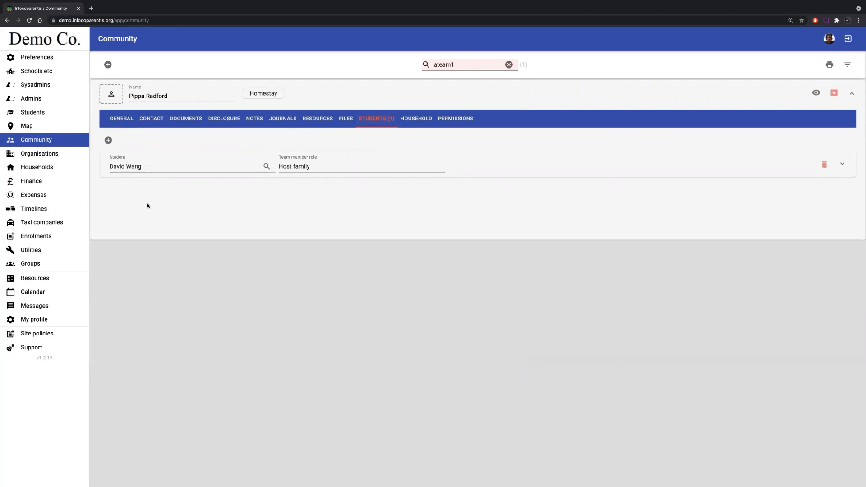
- Delete the Students of households rule from the BA UM Form and save the form
click(45, 276)
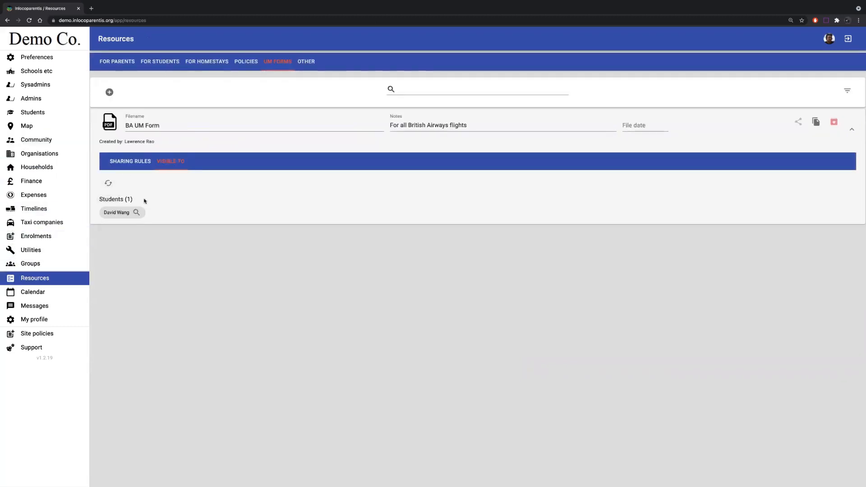
click(133, 161)
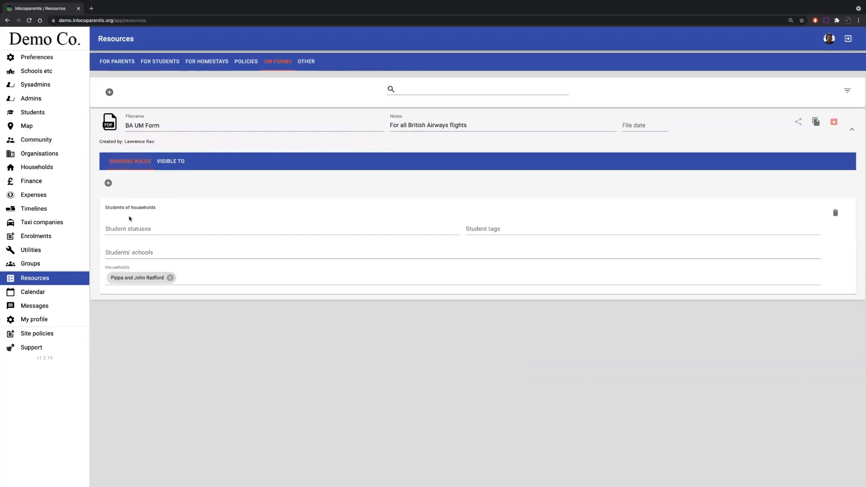
click(171, 278)
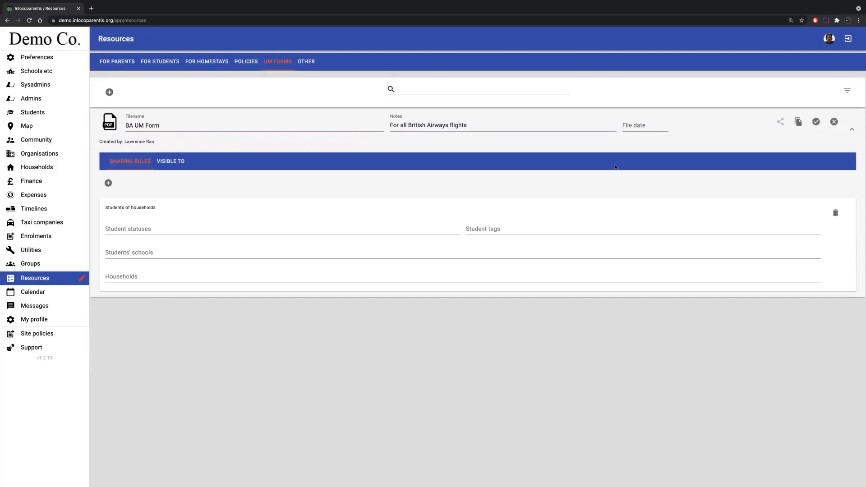
click(835, 212)
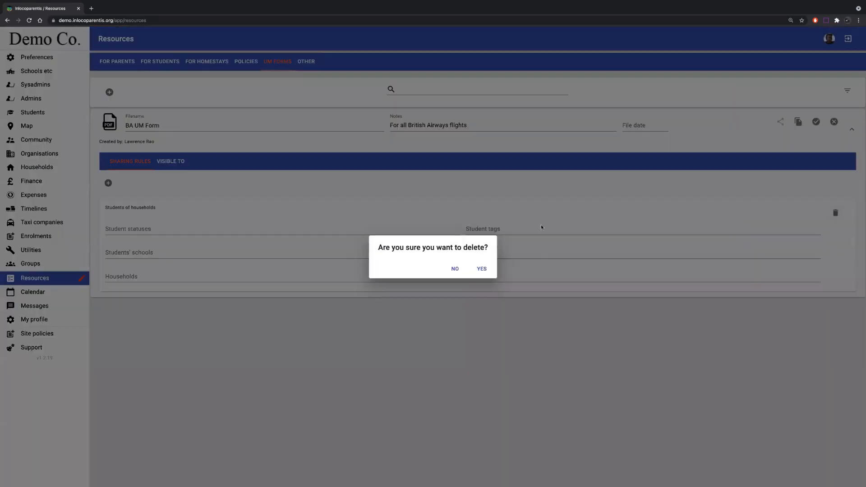
click(481, 269)
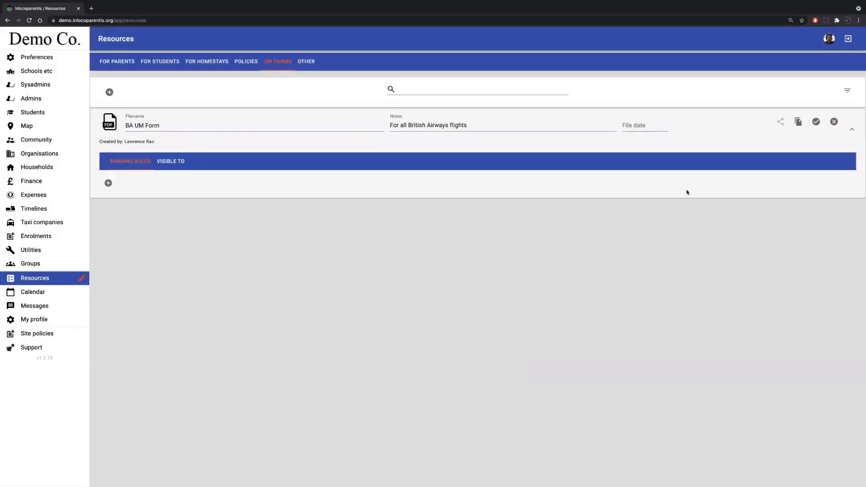
click(816, 122)
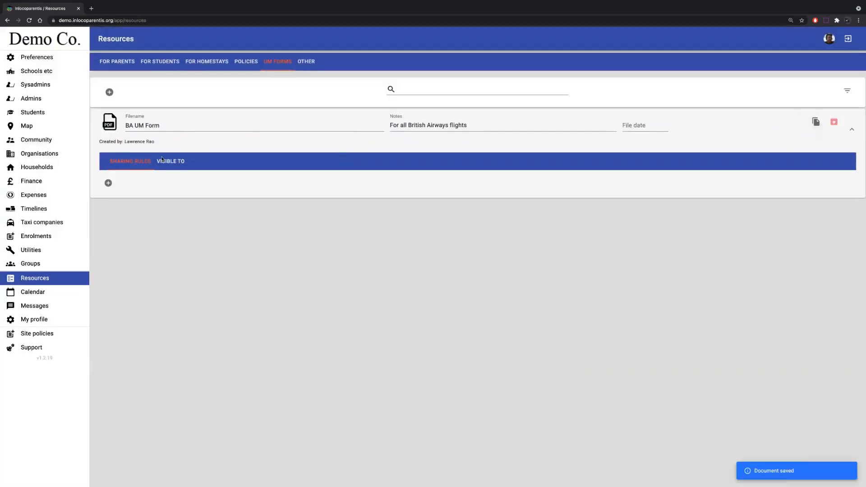
- Share the household's Host-Family-Handbook.pdf through a Students of households rule for that same household, and check the hosted student's resources
click(41, 166)
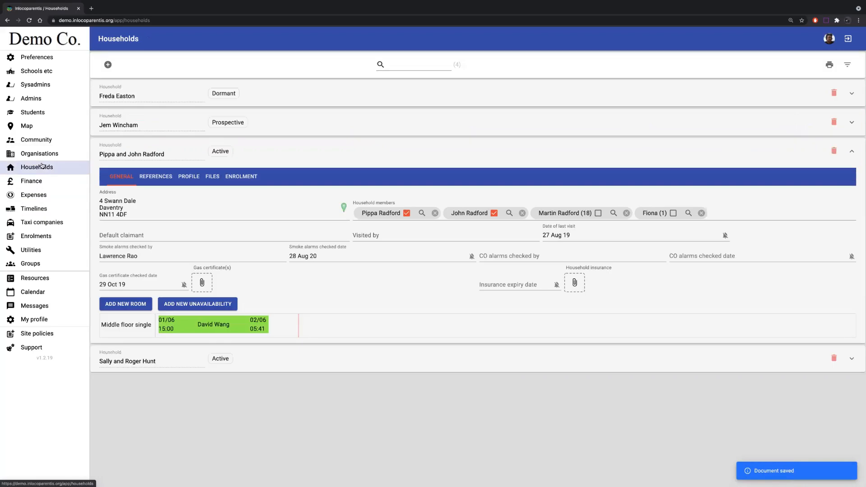
click(212, 177)
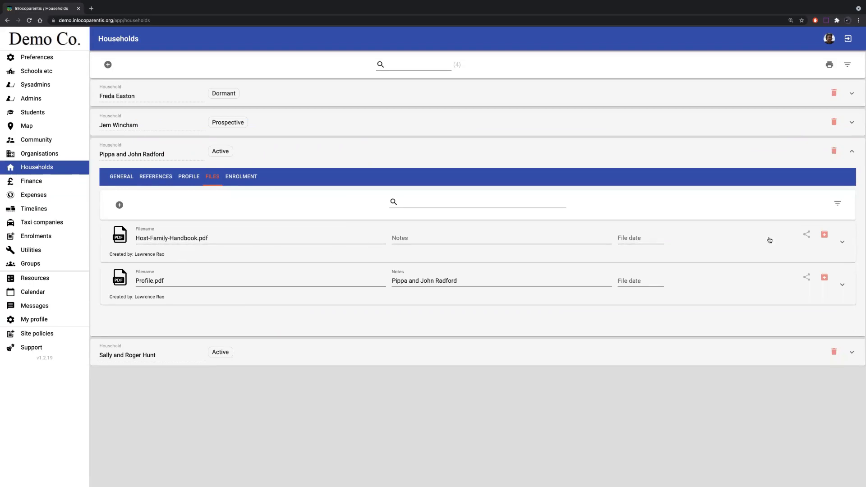
click(843, 242)
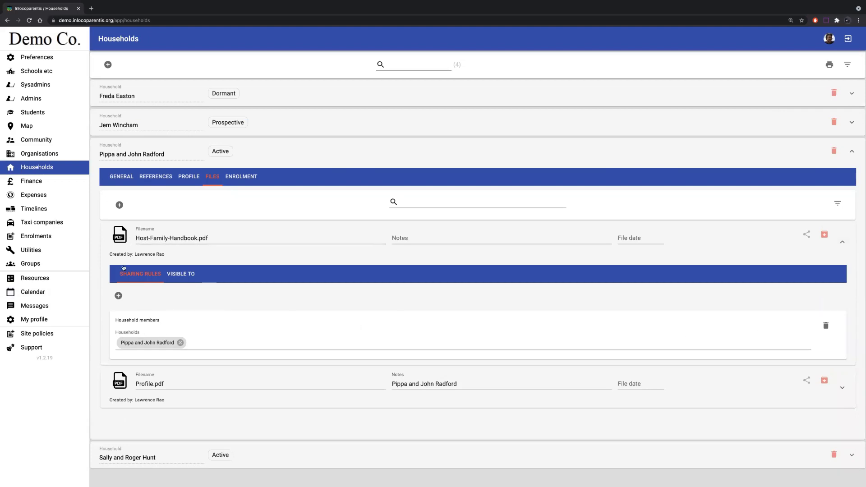
click(118, 295)
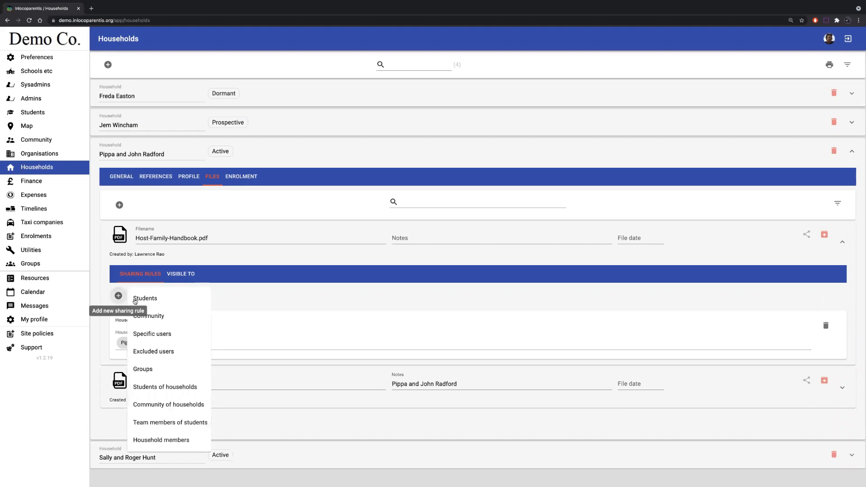
click(166, 387)
click(148, 383)
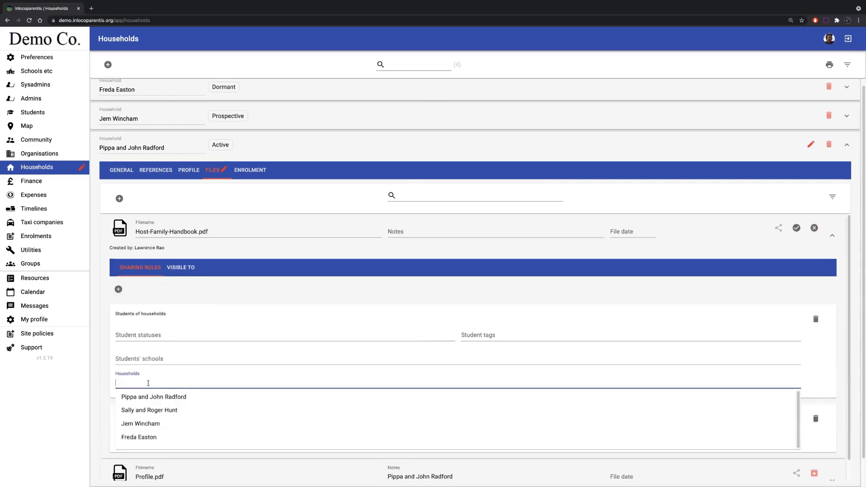
click(150, 398)
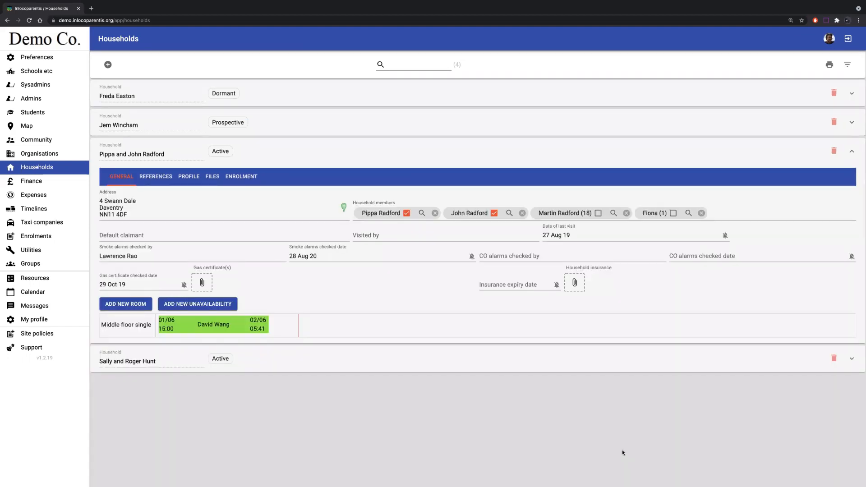
click(38, 112)
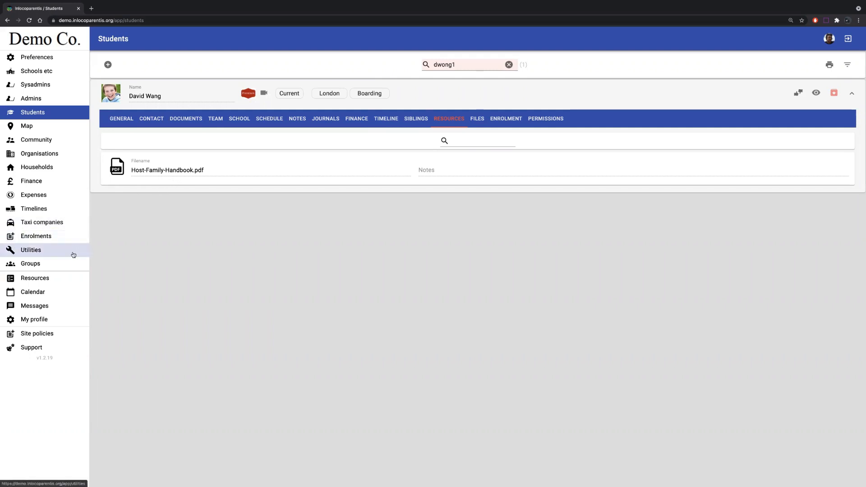
- Review the sharing rule types available for the BA UM Form in Resources
click(49, 277)
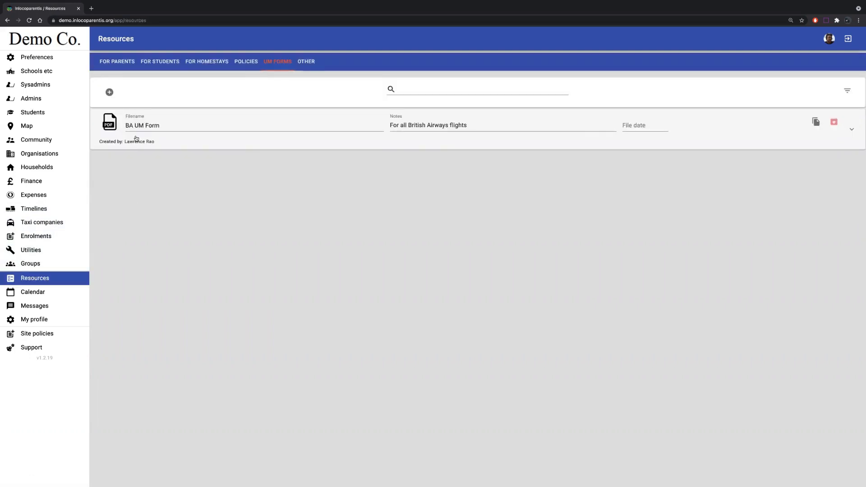
click(851, 129)
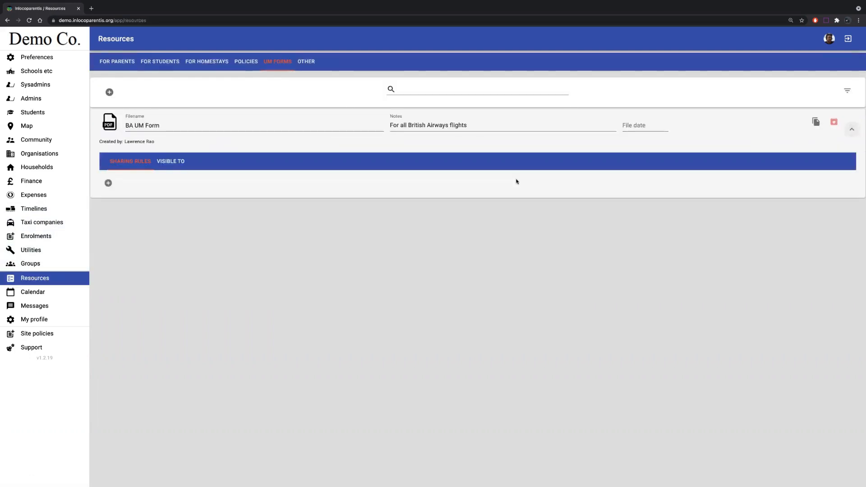
click(108, 183)
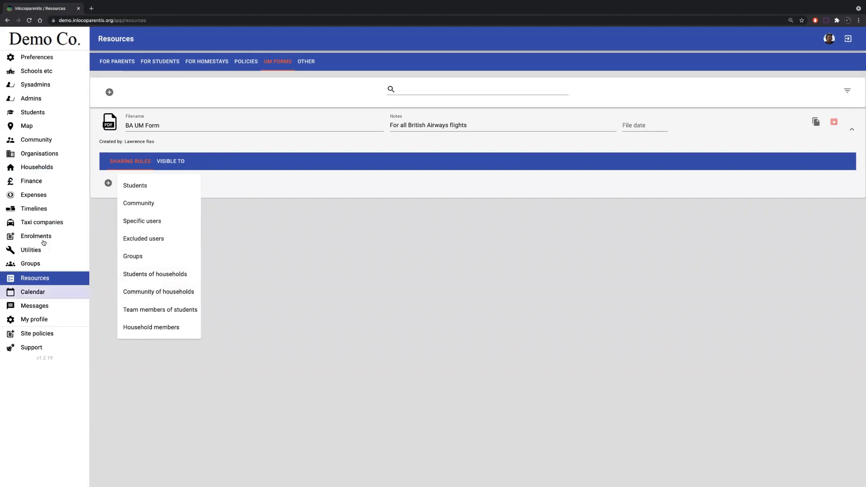
- Add a Community of households sharing rule to Profile.pdf in the same household's files
click(39, 165)
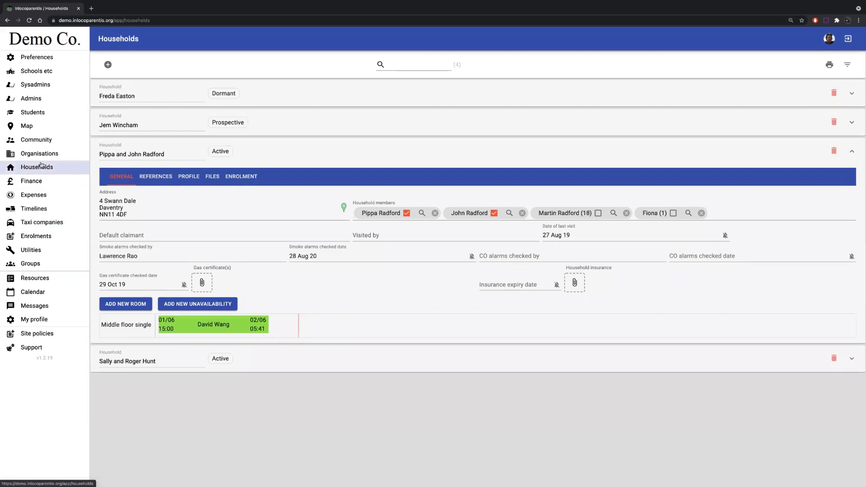
click(211, 177)
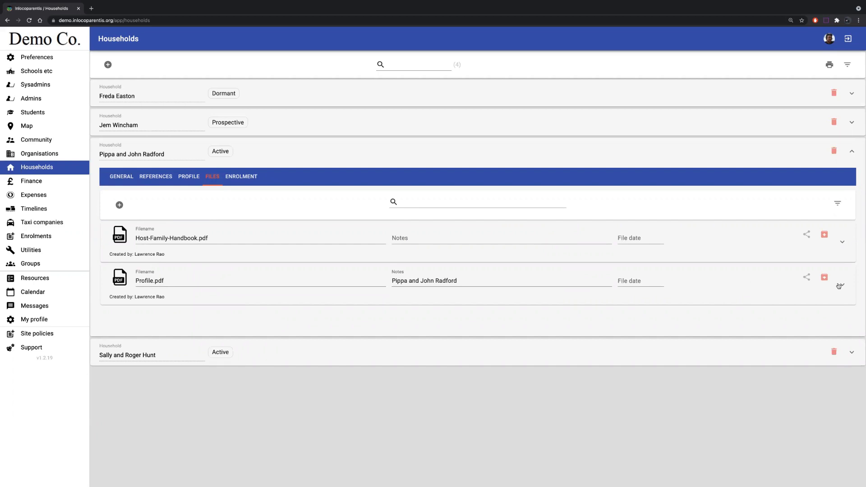
click(840, 285)
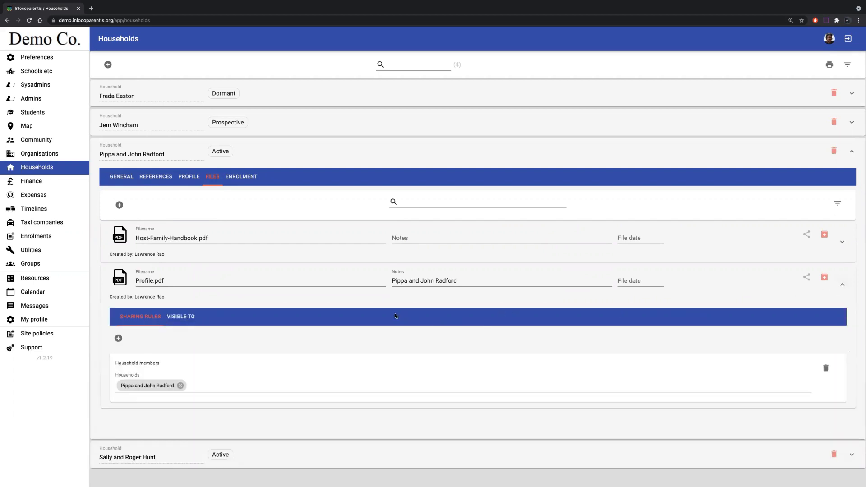
click(119, 339)
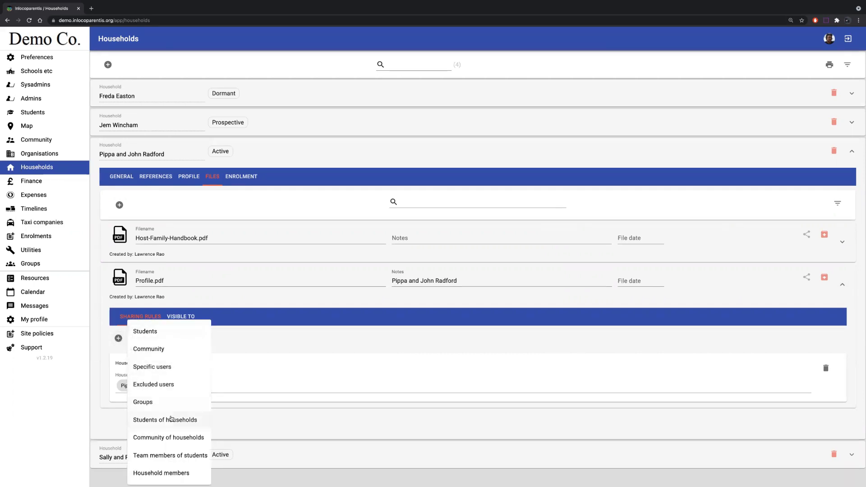
click(165, 437)
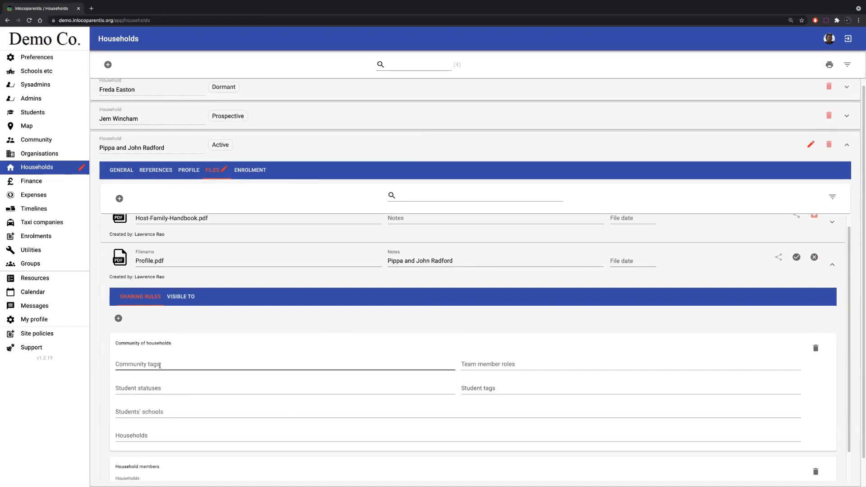
- Set the Community of households rule's team member roles to Father and Mother
click(502, 365)
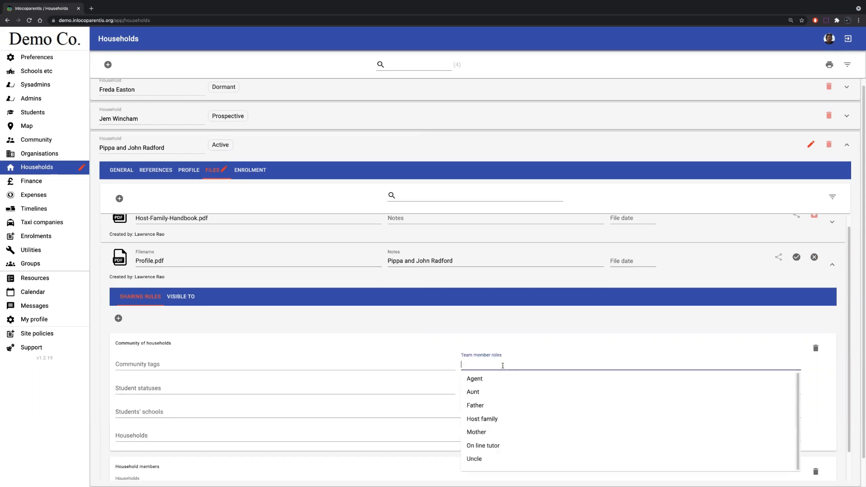
click(482, 407)
click(510, 336)
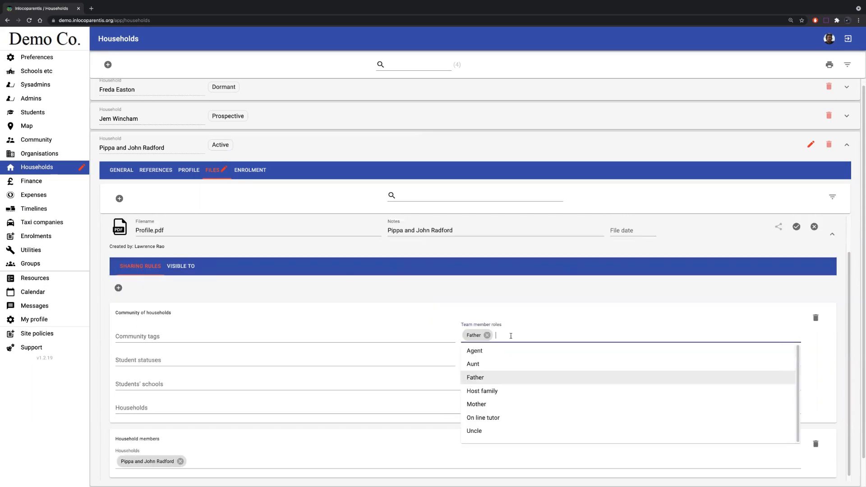
click(496, 404)
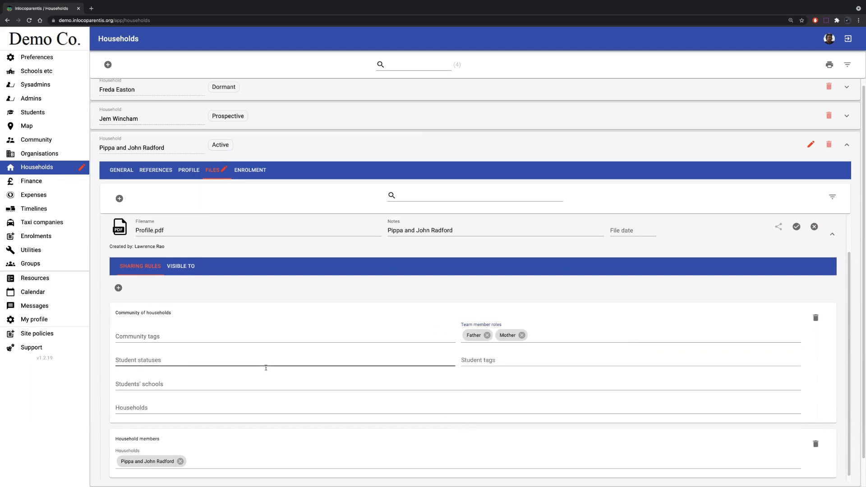
- Limit the Community of households rule to Current students and the file's own household, save it, and check who can see Profile.pdf
click(139, 360)
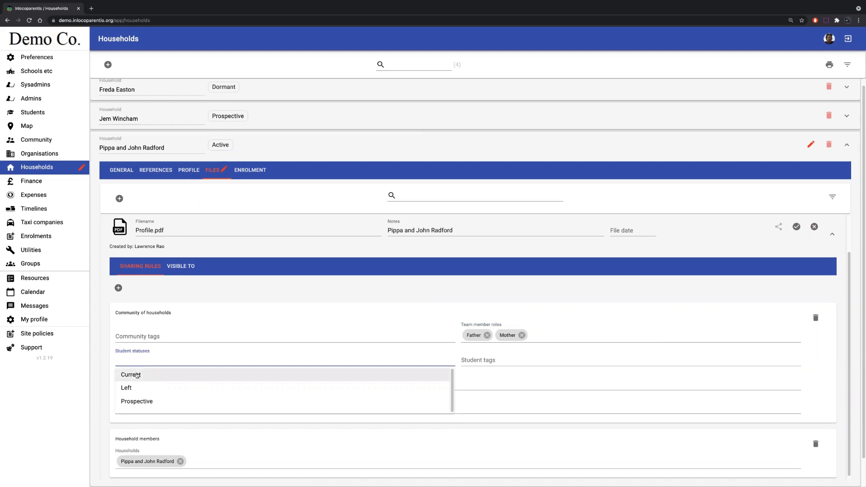
click(137, 375)
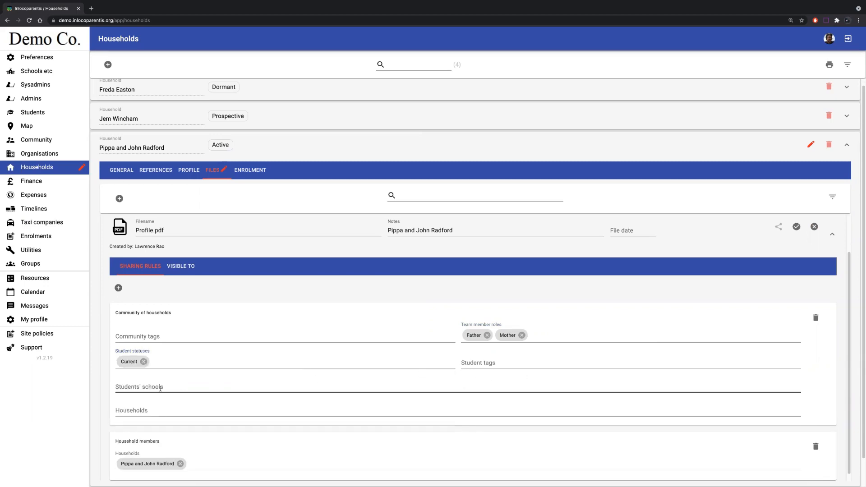
click(147, 410)
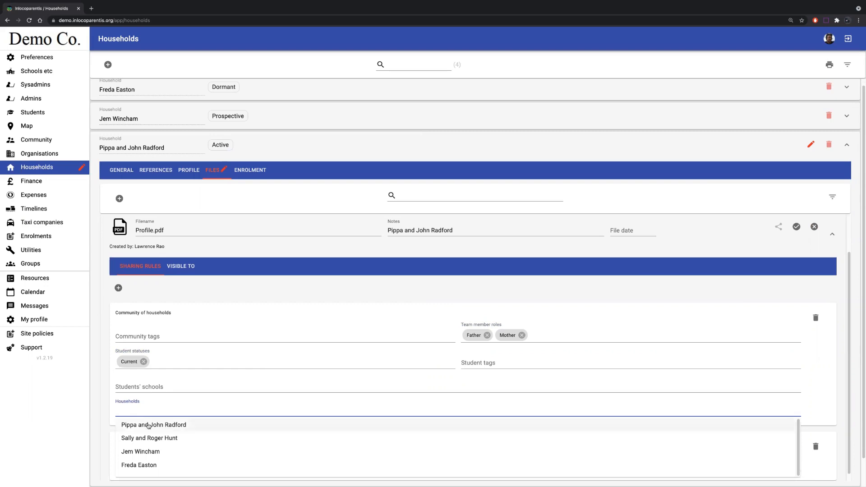
click(148, 426)
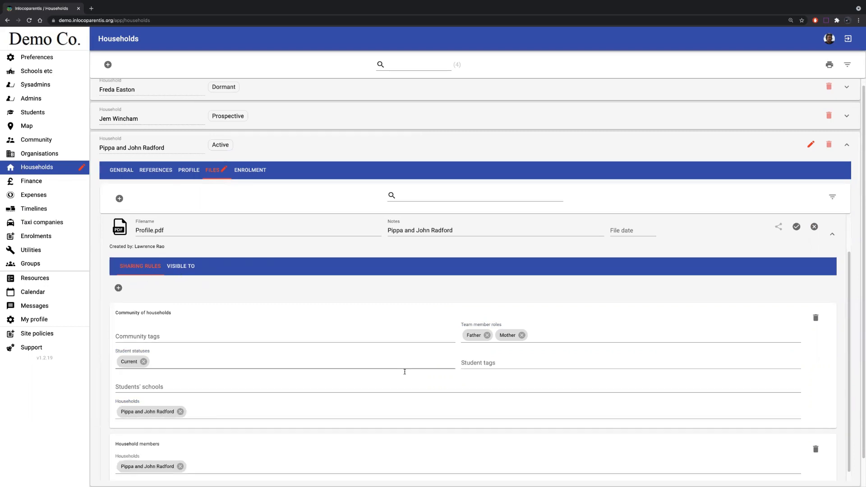
click(797, 227)
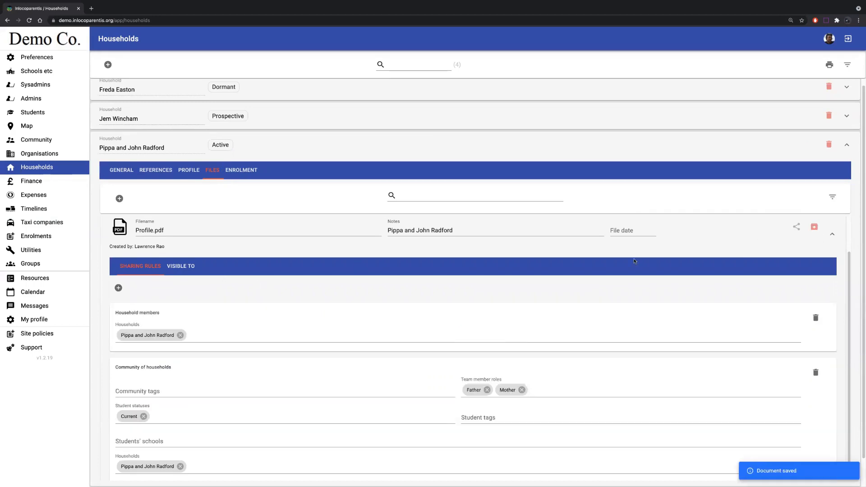
click(189, 266)
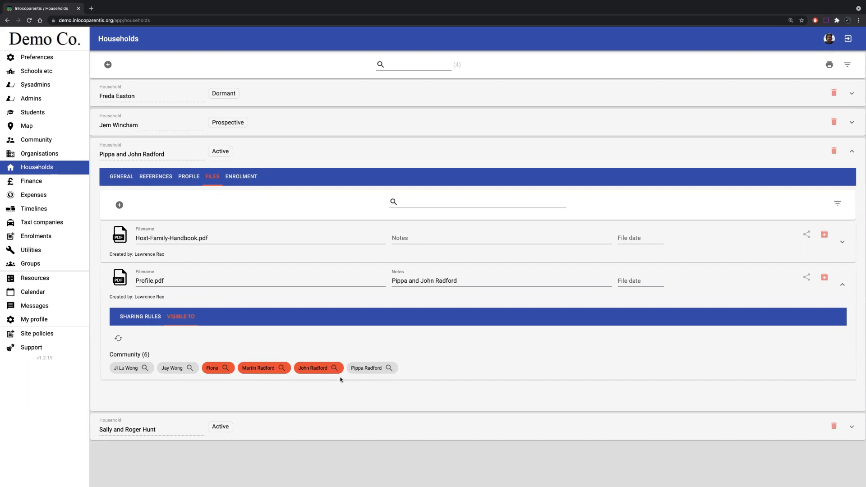
- Delete the Household members sharing rule from Profile.pdf, save the file, and review who it is visible to
click(149, 318)
scroll(283, 347, down, 1)
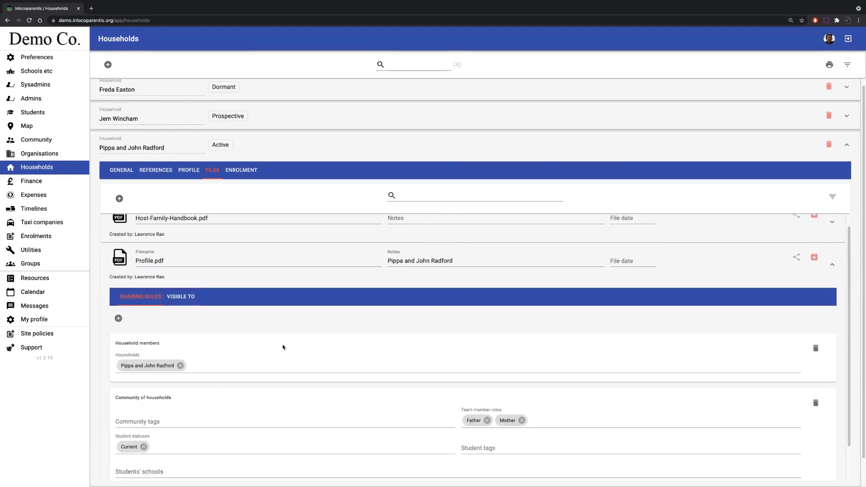
scroll(283, 347, down, 2)
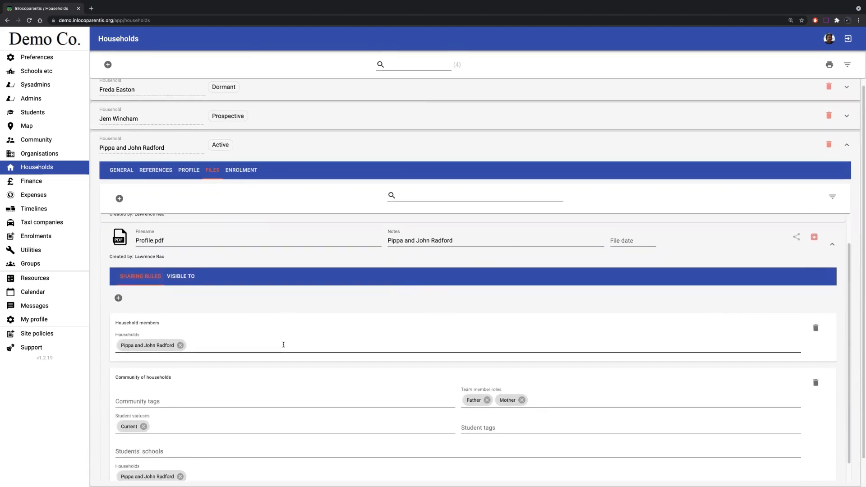
click(814, 328)
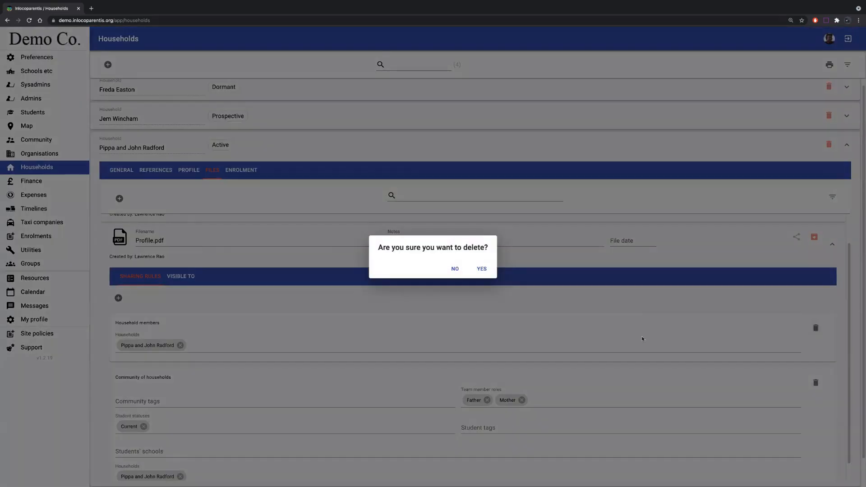
click(487, 271)
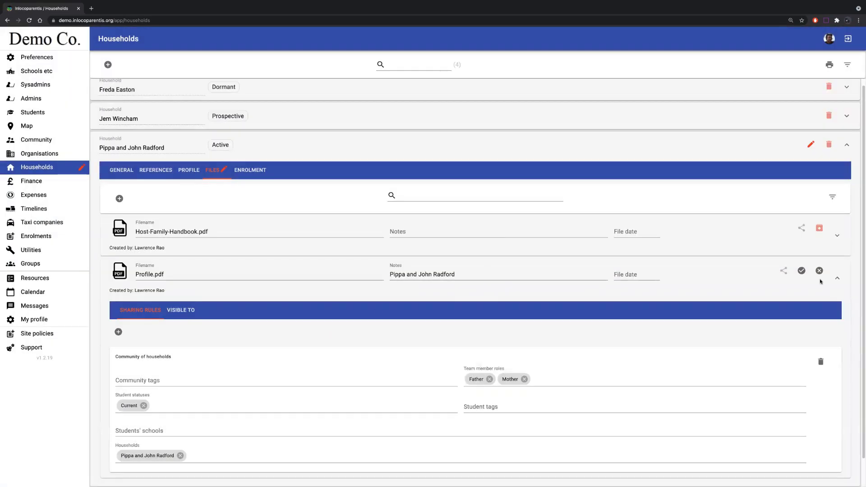
click(801, 270)
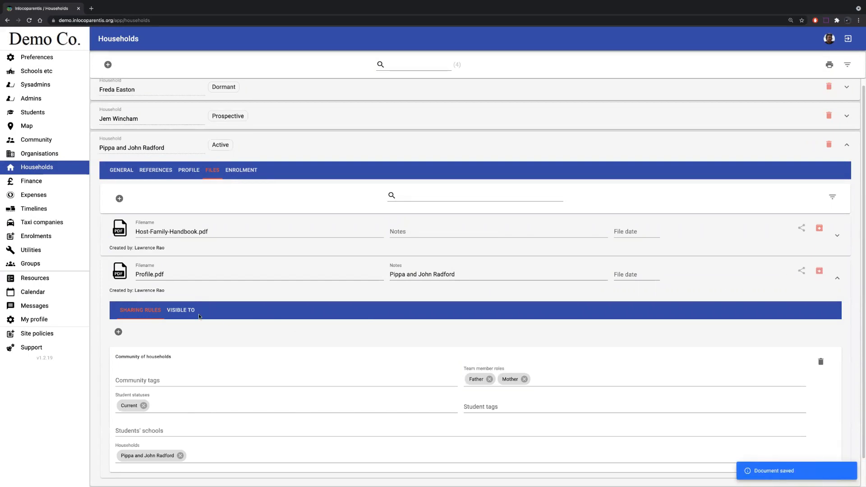
click(181, 310)
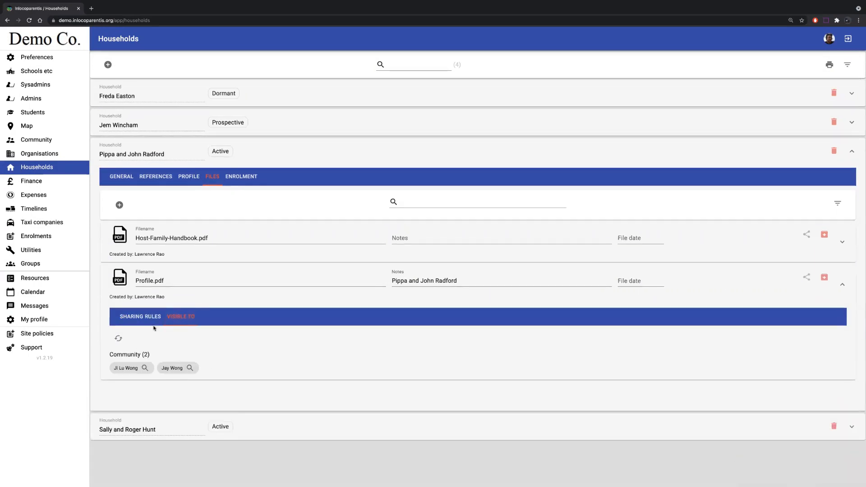
- Review the available sharing rule types and delete the Community of households rule from Profile.pdf
click(141, 317)
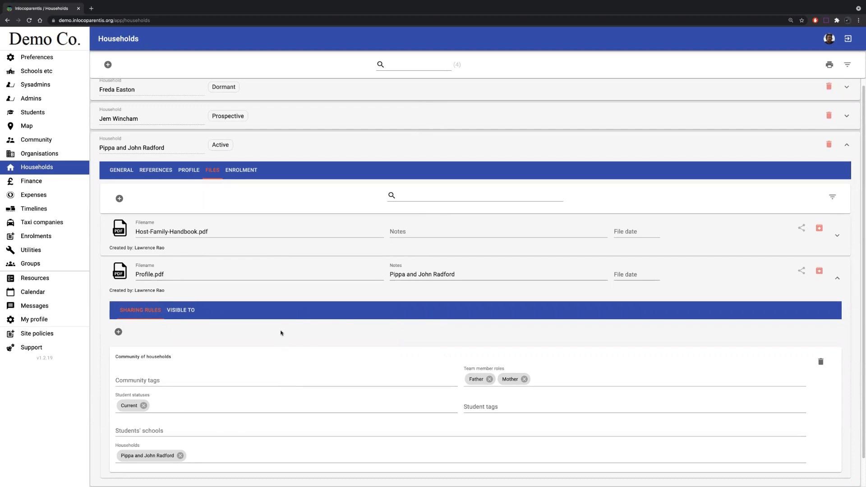
click(119, 332)
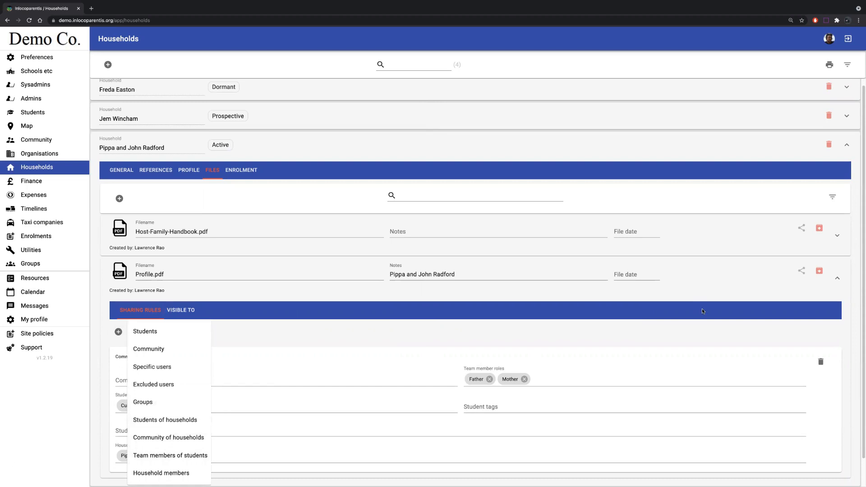
click(820, 361)
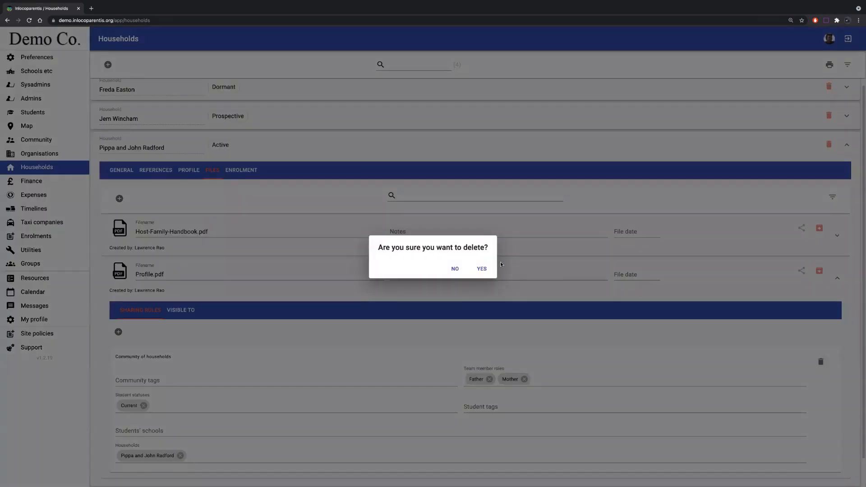
click(481, 269)
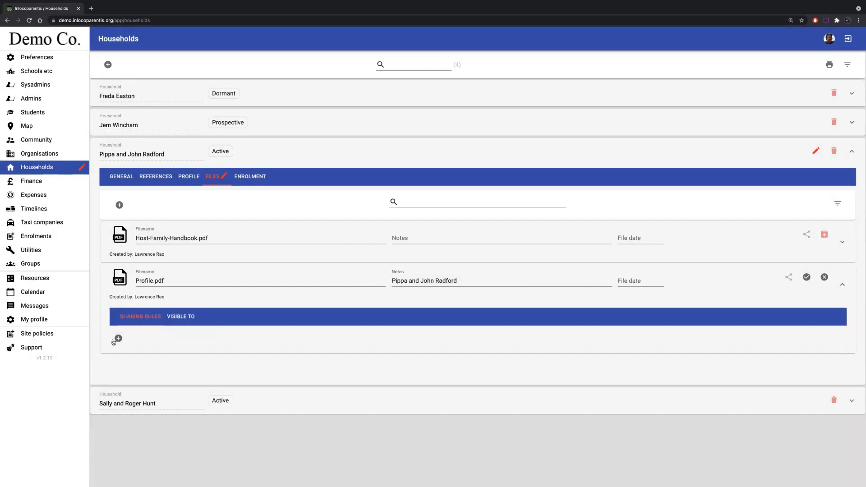
- Add a Team members of students sharing rule to Profile.pdf with the team member roles Father and Mother
click(118, 338)
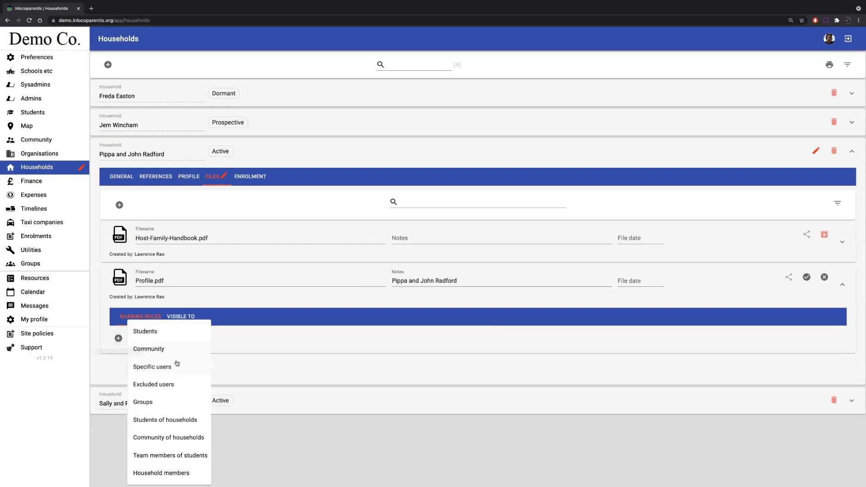
click(163, 457)
scroll(243, 401, down, 1)
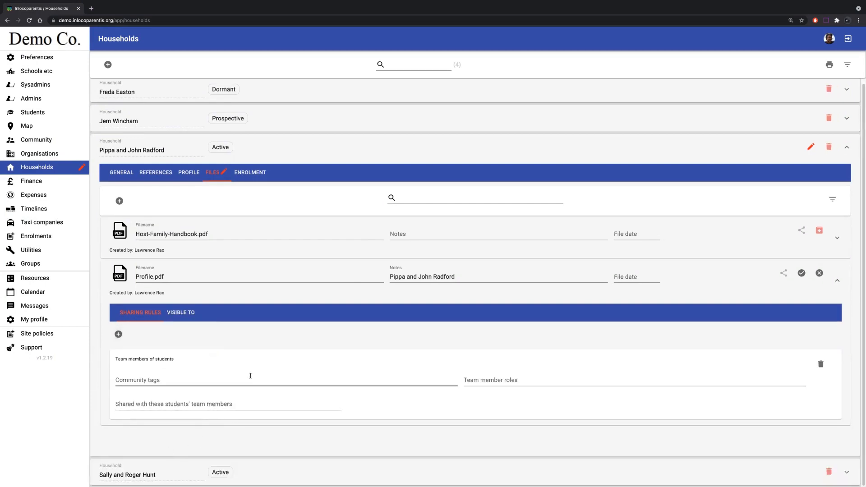
click(168, 381)
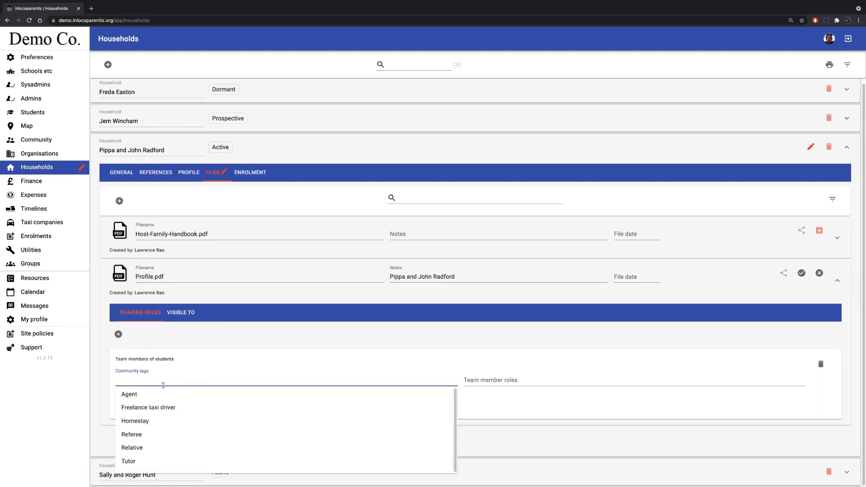
click(477, 379)
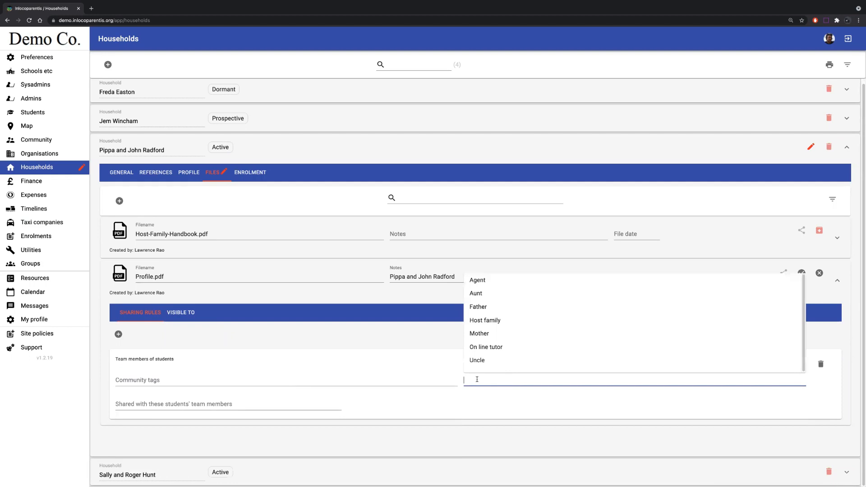
click(480, 308)
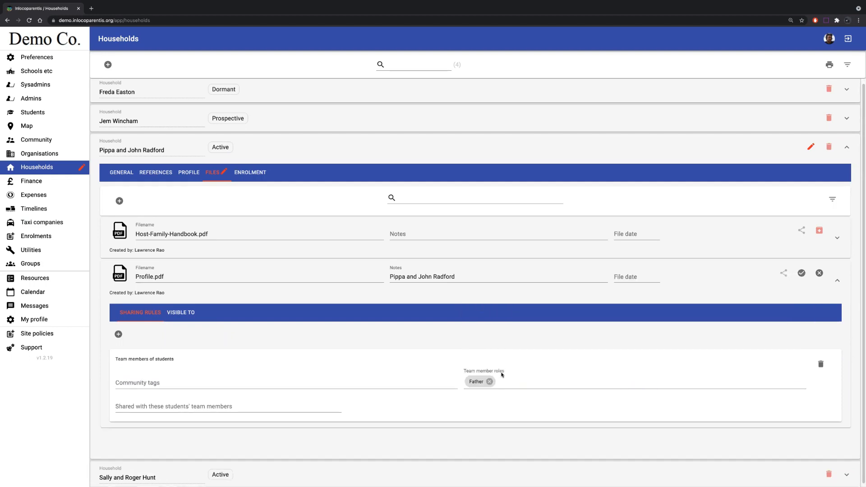
click(505, 379)
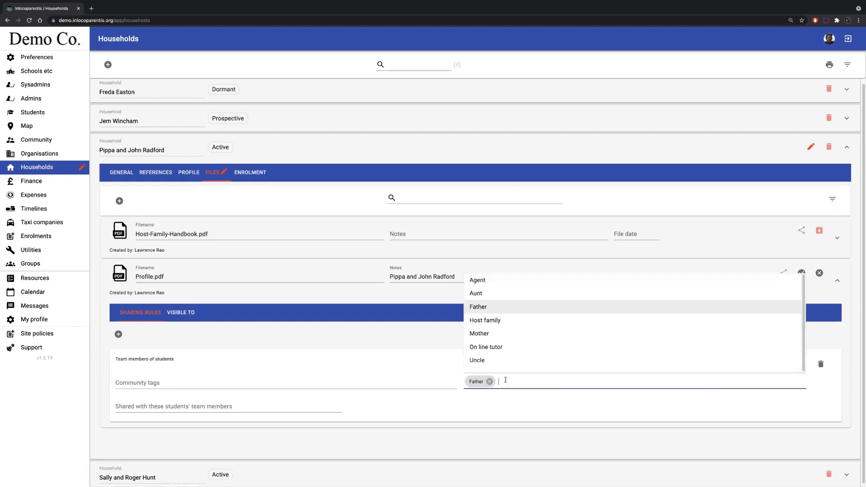
click(485, 334)
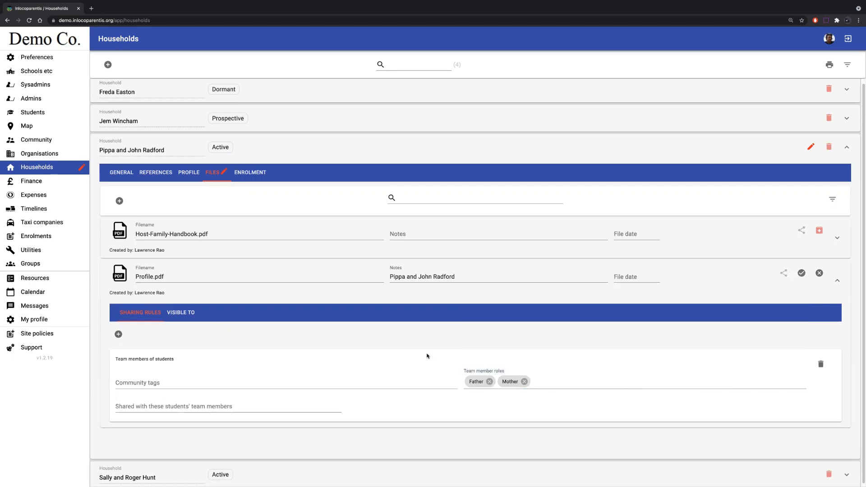
- Choose one student whose team members Profile.pdf is shared with and save the file
click(131, 407)
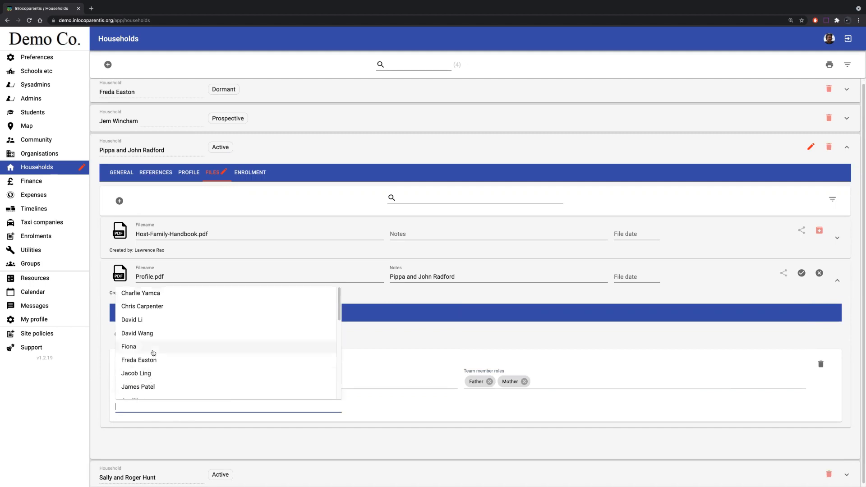
click(148, 334)
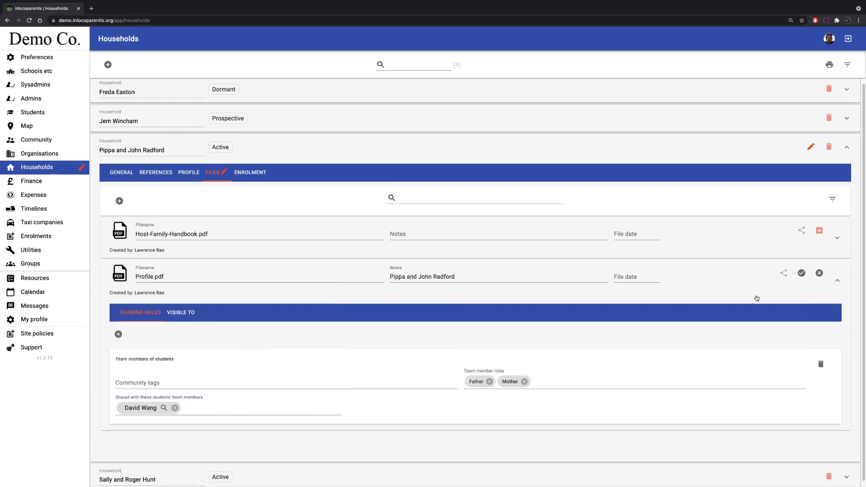
click(802, 273)
click(205, 410)
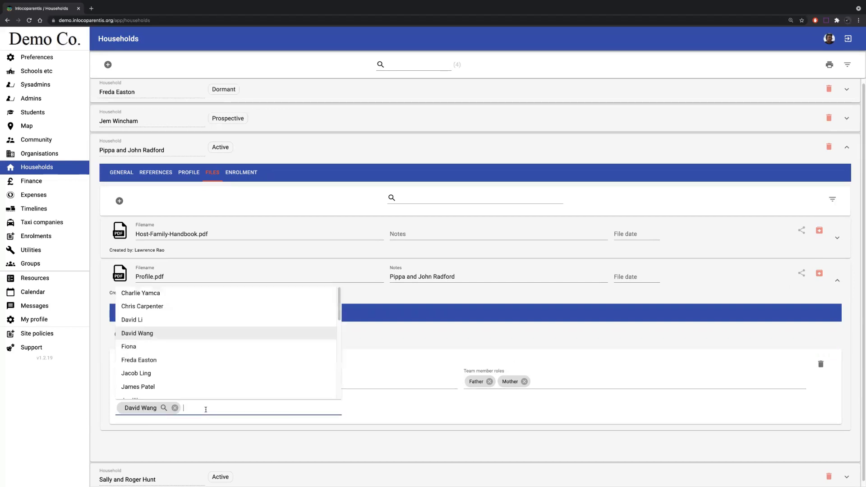
click(152, 373)
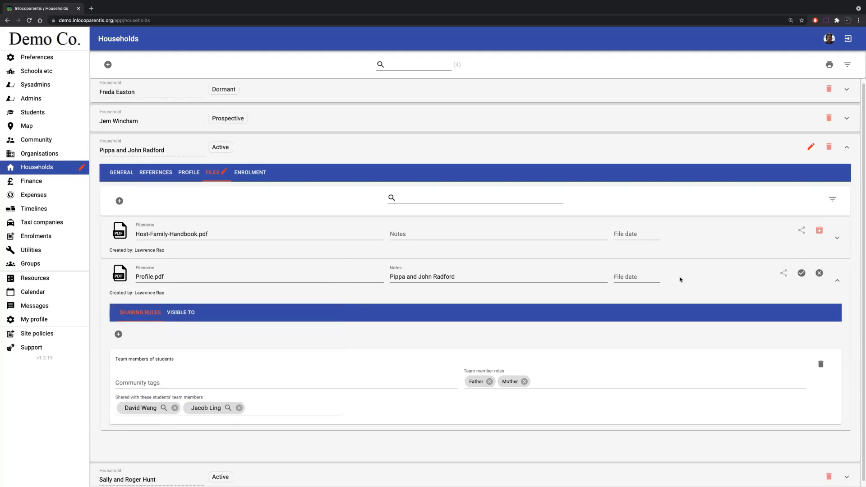
click(239, 408)
- Find a second student with "jen" for the Team members of students rule, save it, and check who can see Profile.pdf
click(217, 406)
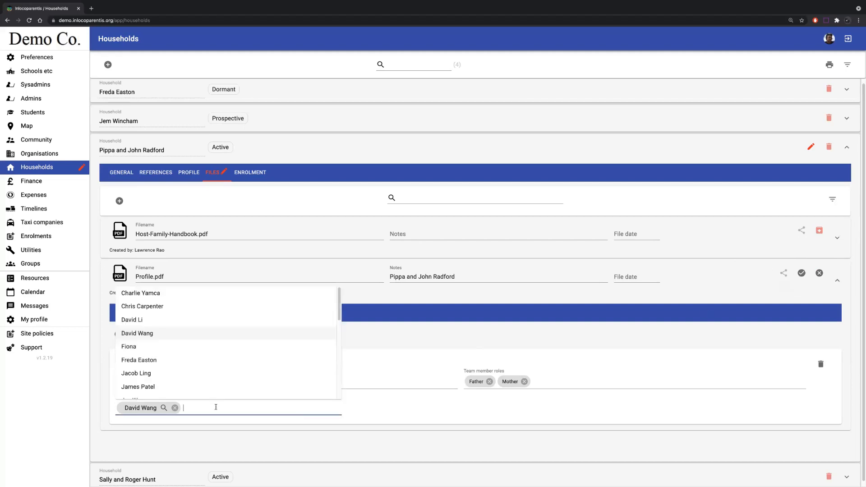
scroll(207, 388, down, 1)
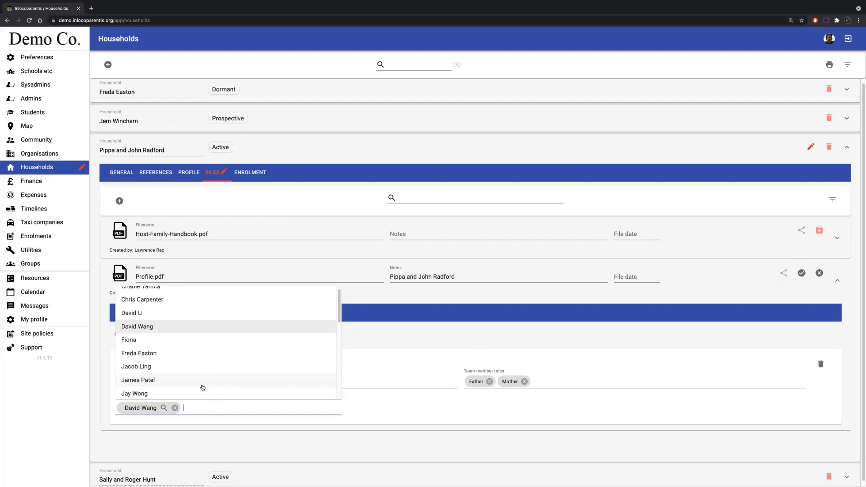
text(h)
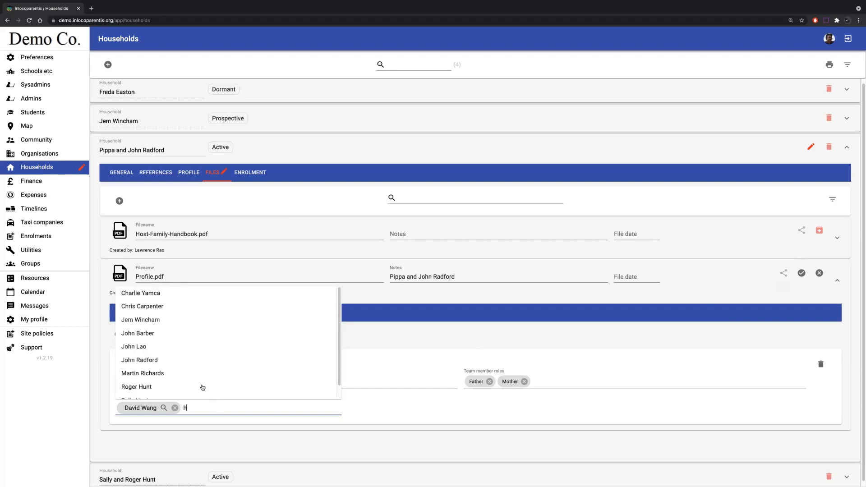
key(BackSpace)
text(jen)
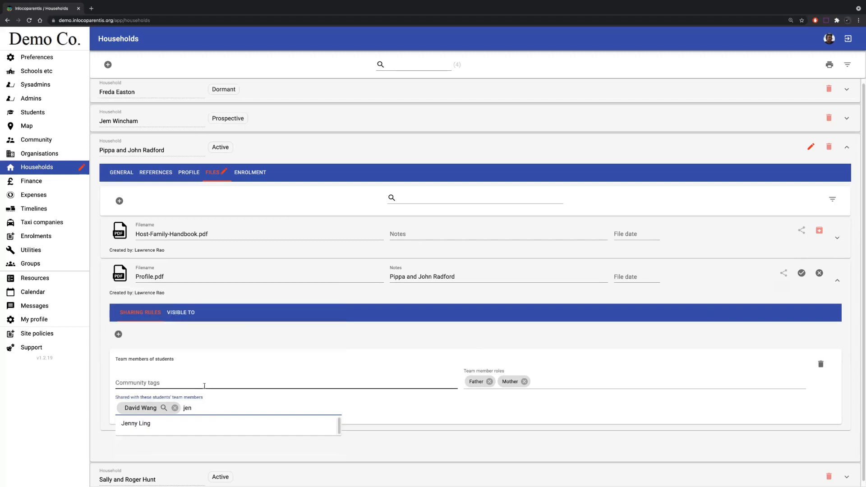
click(190, 420)
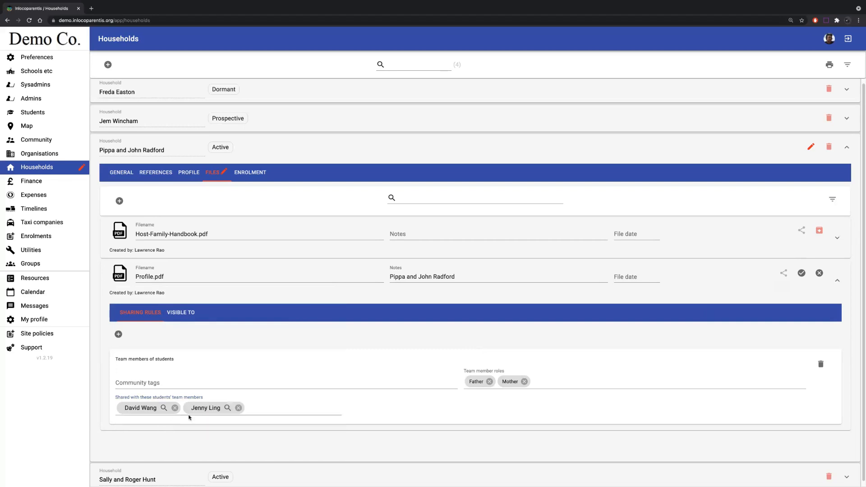
click(802, 273)
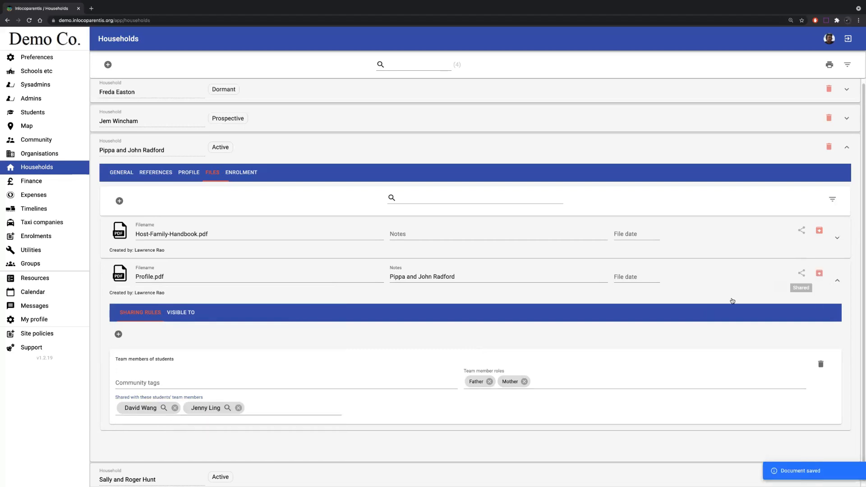
click(176, 313)
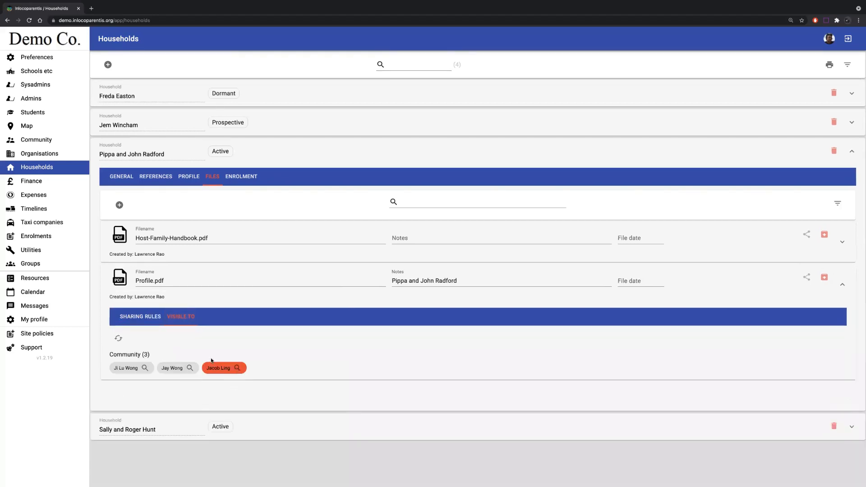
mouse_move(217, 366)
click(146, 322)
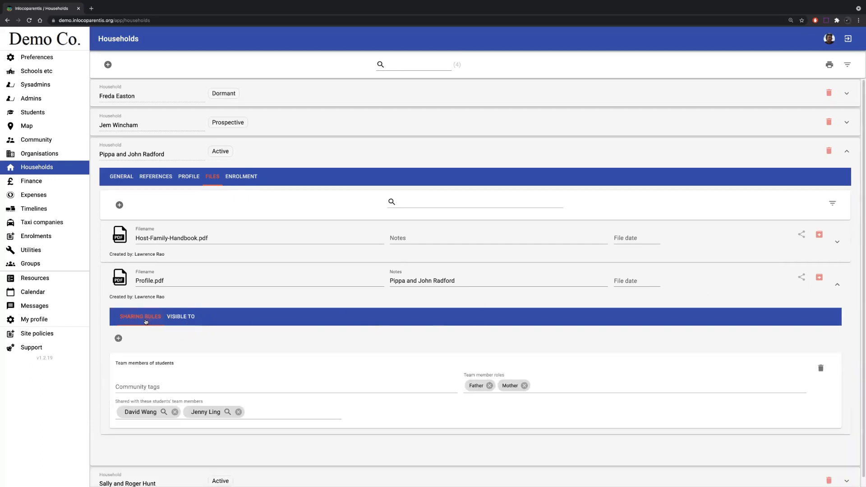
- Delete the Team members of students sharing rule from Profile.pdf
click(118, 338)
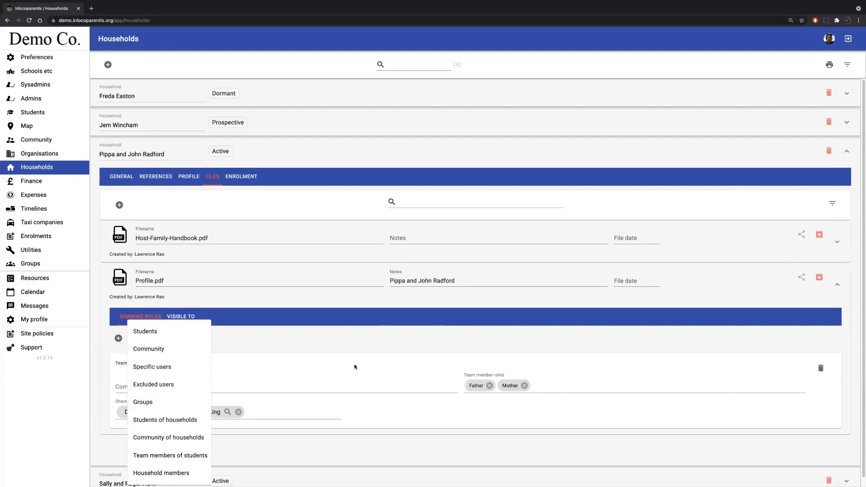
click(821, 367)
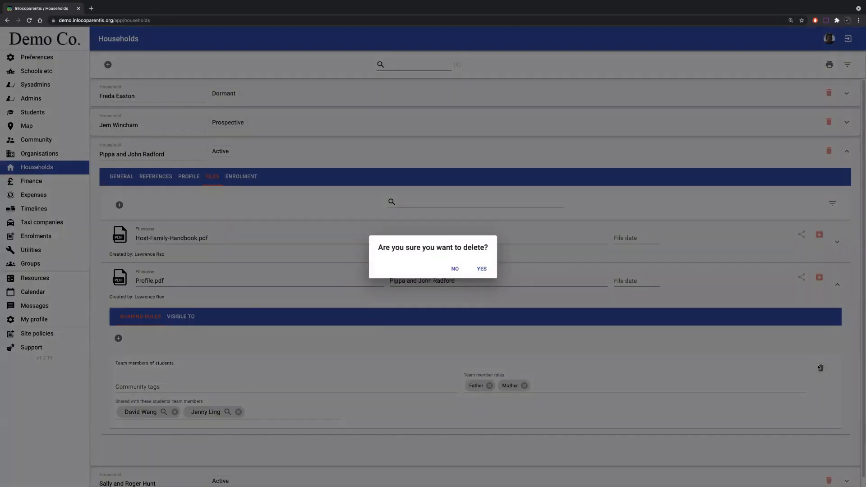
click(480, 269)
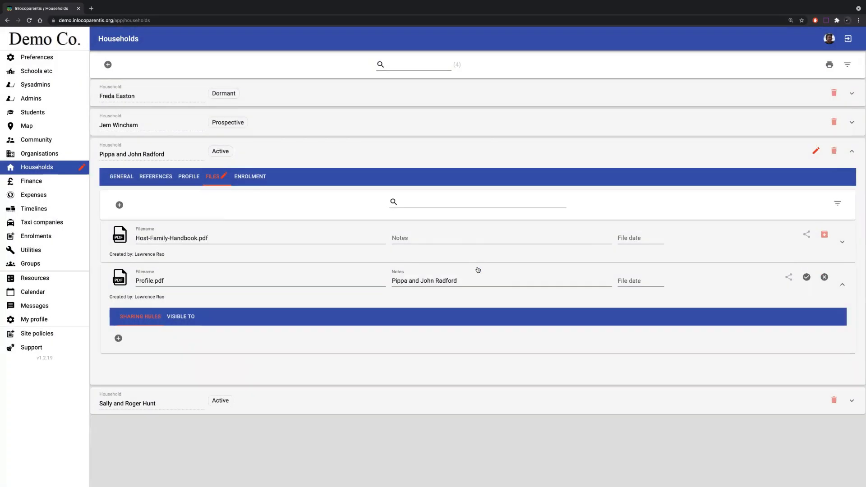
- Add a Household members sharing rule to Profile.pdf for the household that owns the file and save it
click(117, 339)
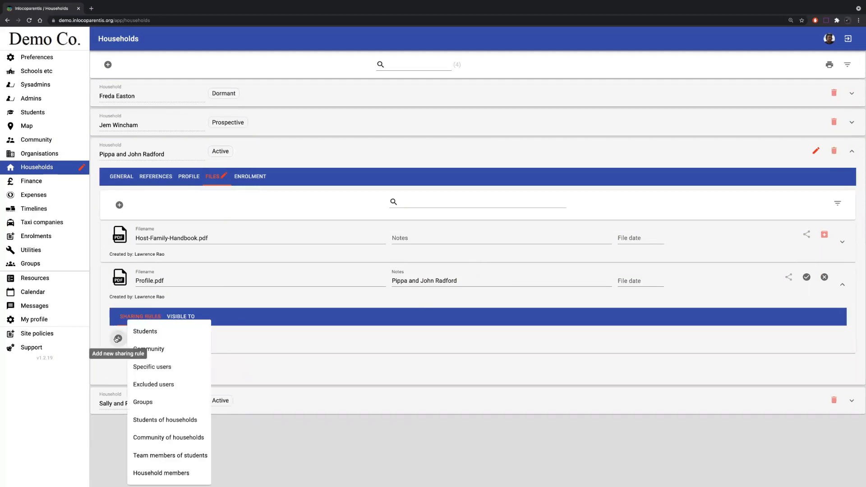
click(157, 473)
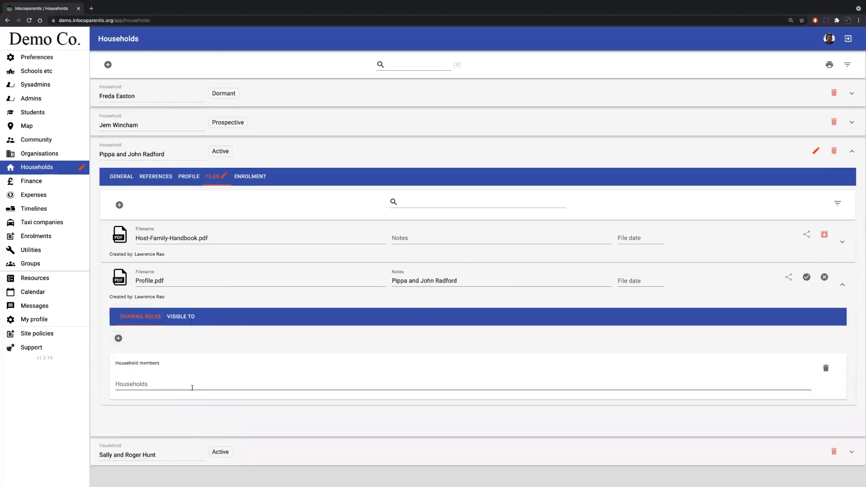
click(172, 384)
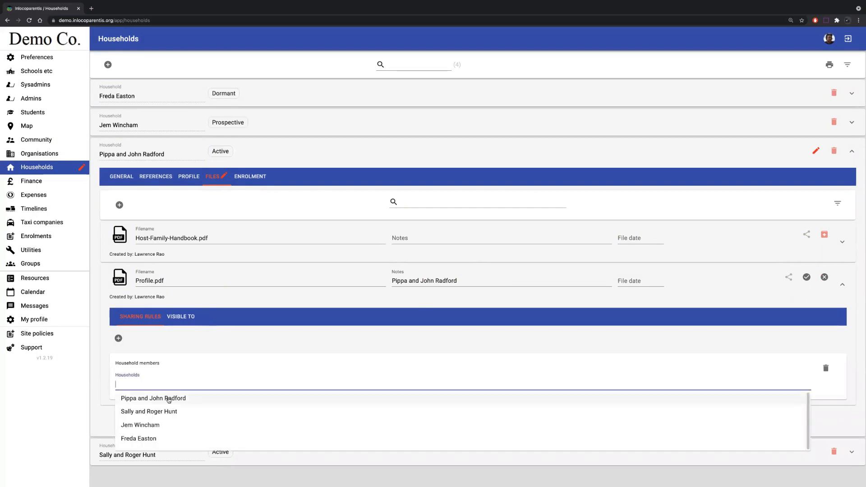
click(169, 398)
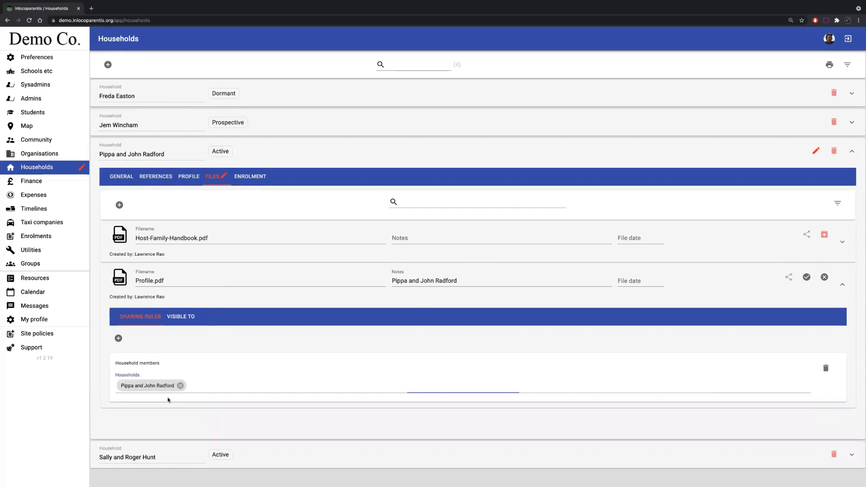
click(806, 277)
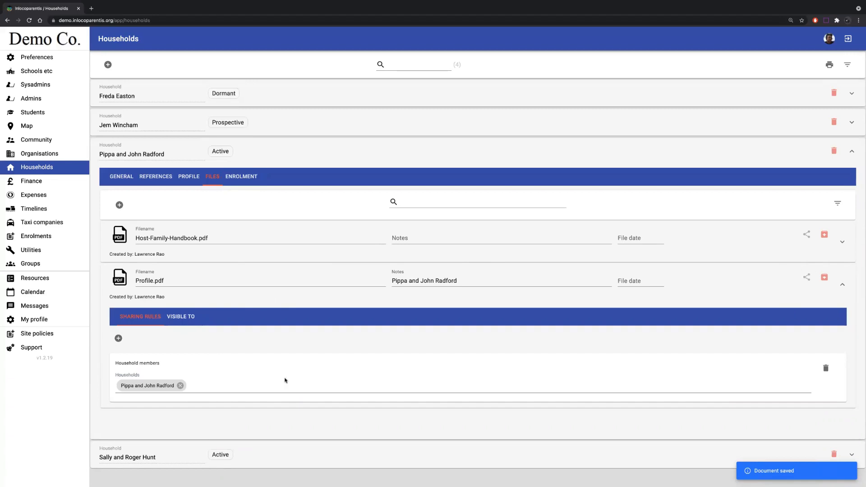
- Check who can see Profile.pdf and inspect the matching rule and access details of the listed community members
click(181, 320)
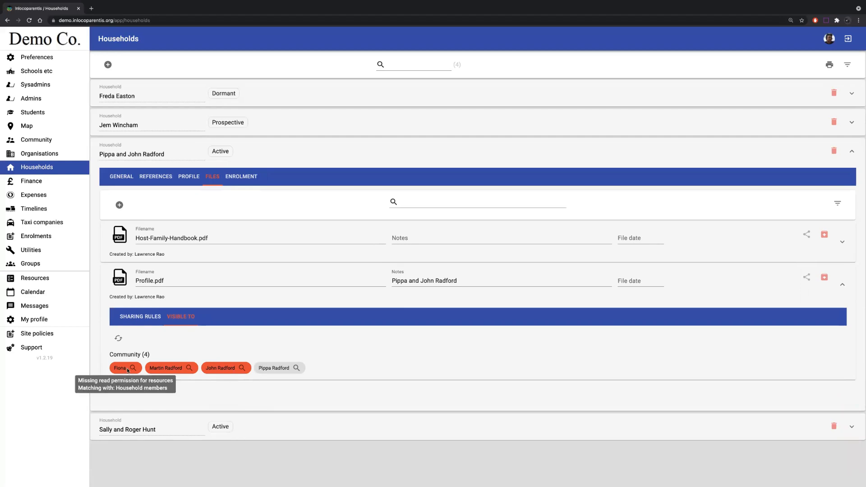
mouse_move(157, 371)
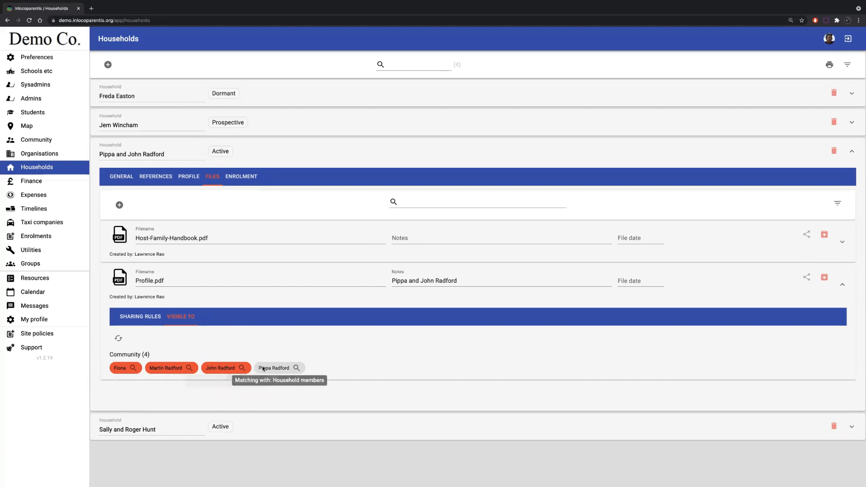
mouse_move(301, 370)
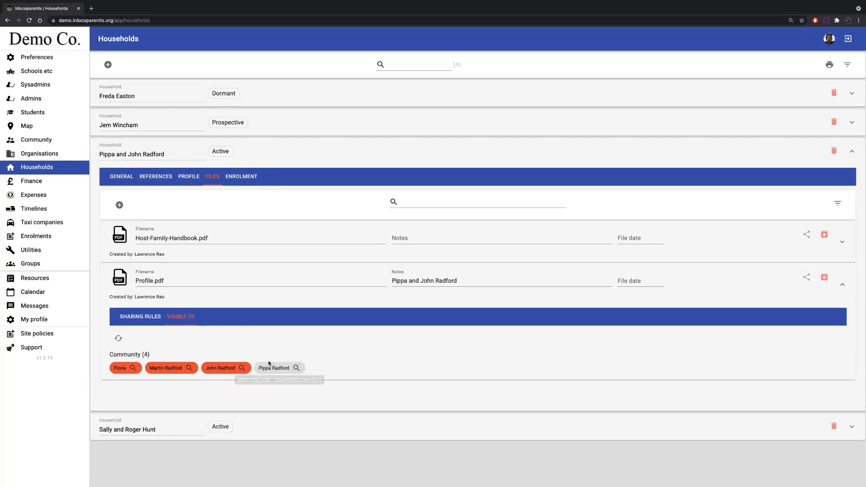
- Jump from the visibility list to the community record of the third member flagged red and view that member's permissions
mouse_move(244, 370)
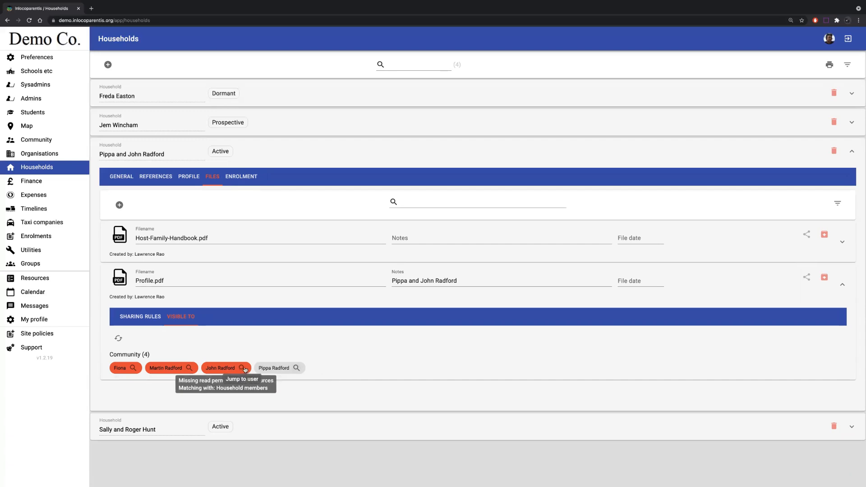
click(243, 368)
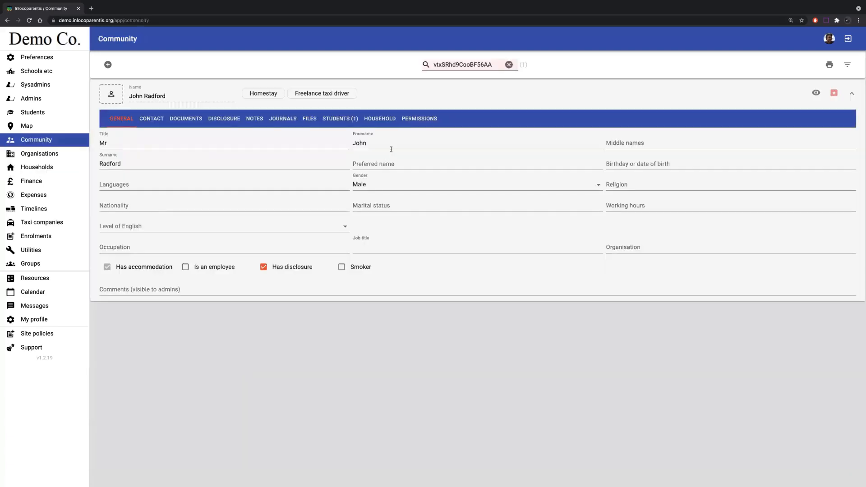
click(414, 119)
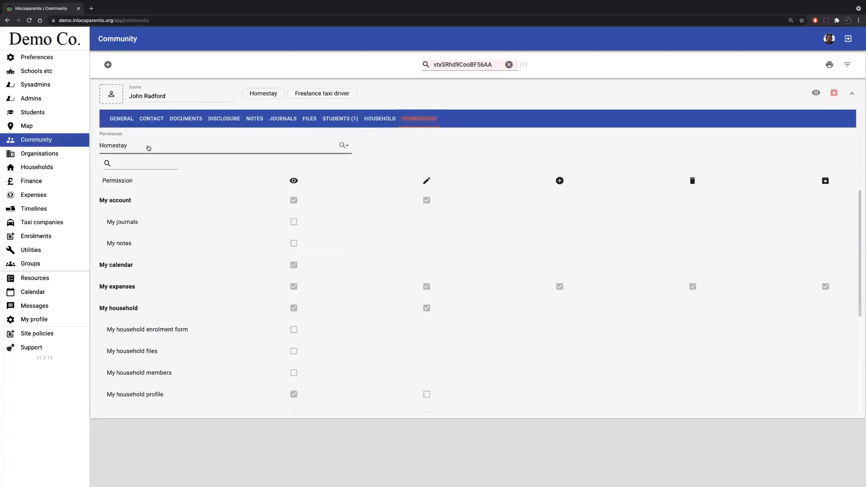
- Search the community by forename for the household member not flagged red, examine her Resources permission, and clear the search
click(509, 65)
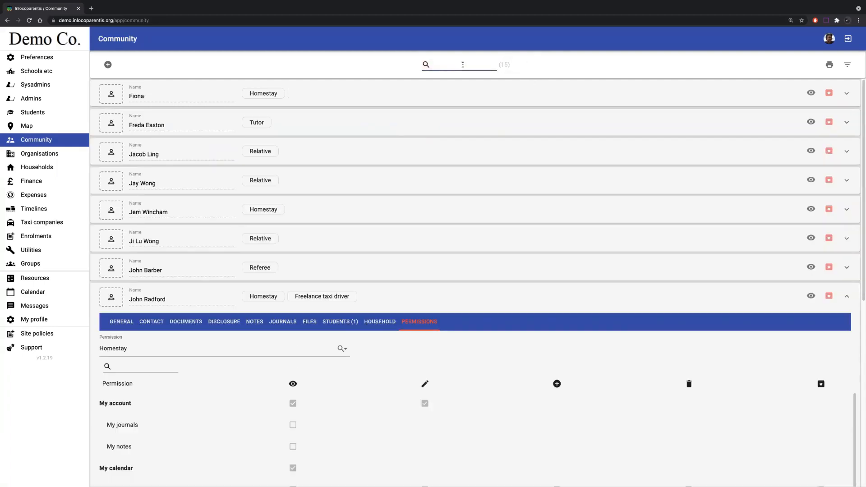
text(pippa)
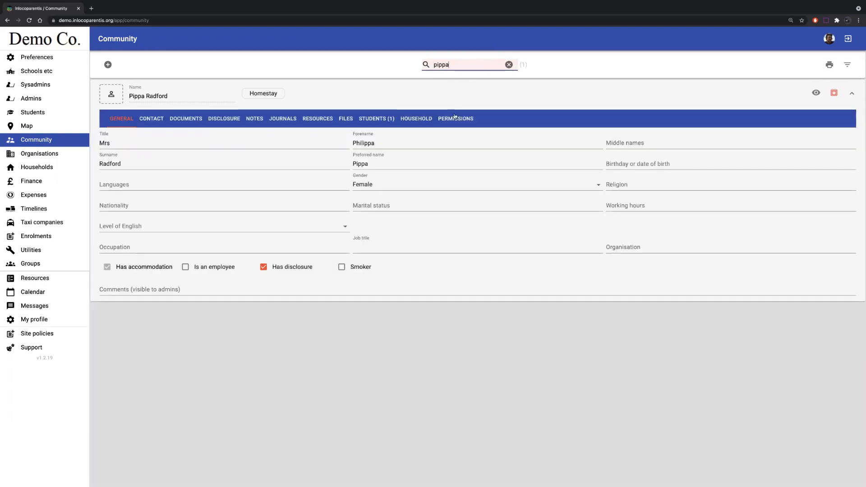
click(455, 118)
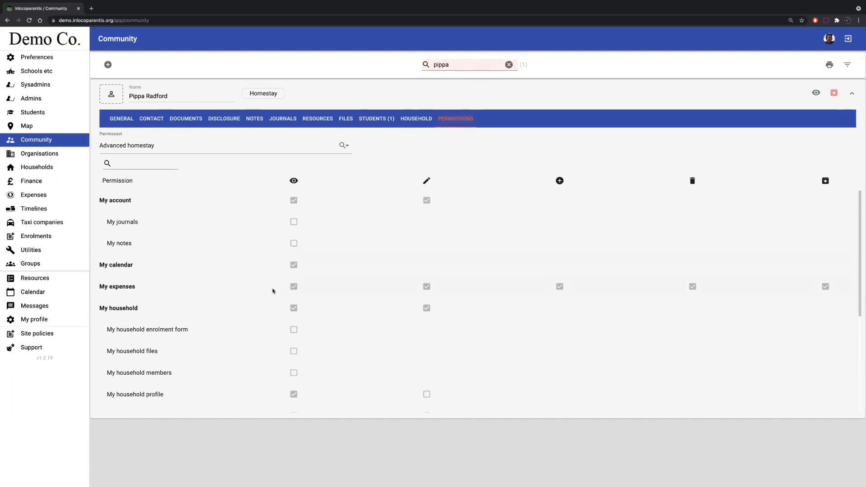
scroll(280, 306, down, 2)
scroll(302, 370, down, 4)
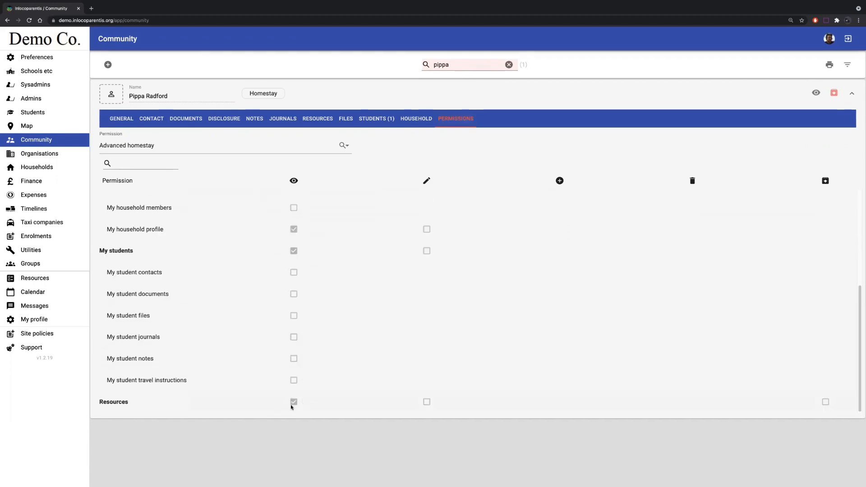
click(509, 65)
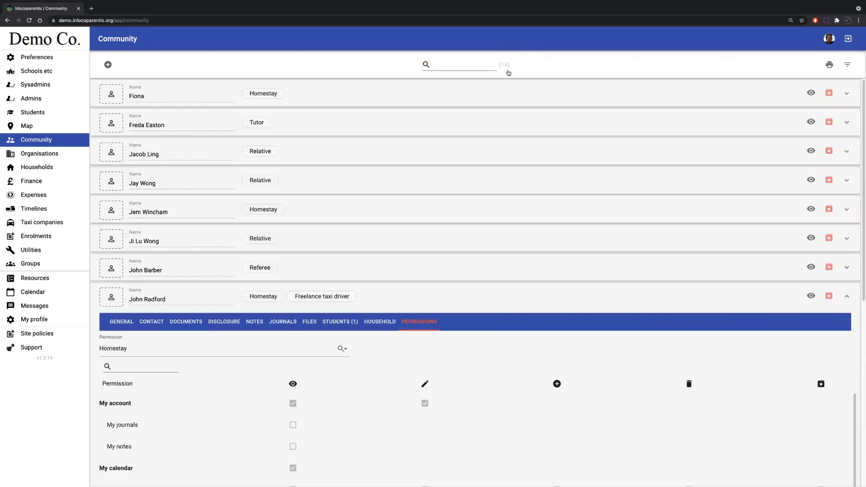